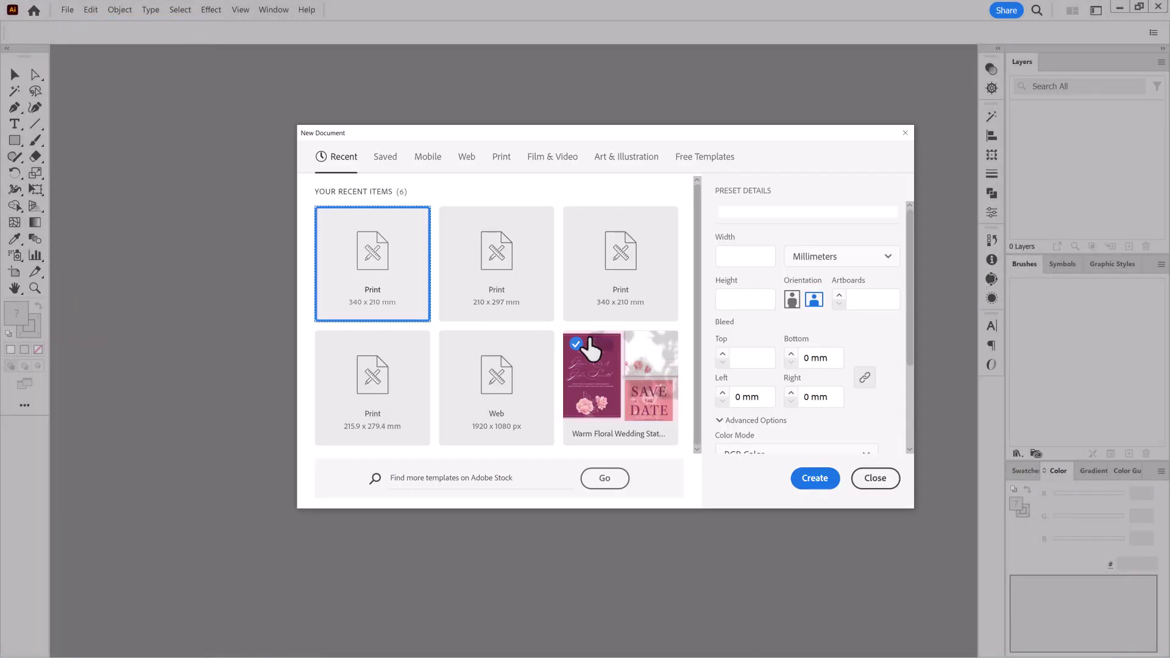
- Create a new blank document and place a black-filled three-sided polygon on the artboard
{"action": "scroll", "coordinate": [908, 386], "scroll_direction": "down", "scroll_amount": 3}
{"action": "left_click", "coordinate": [819, 479]}
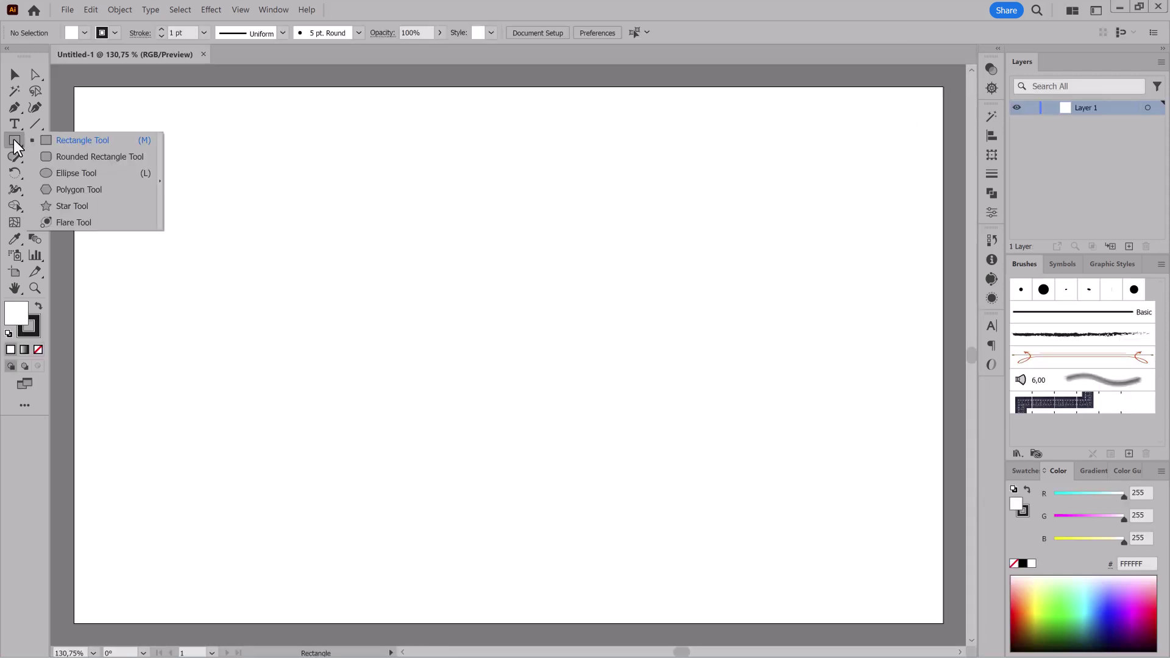
{"action": "left_click_drag", "start_coordinate": [17, 146], "coordinate": [78, 188]}
{"action": "left_click", "coordinate": [507, 339]}
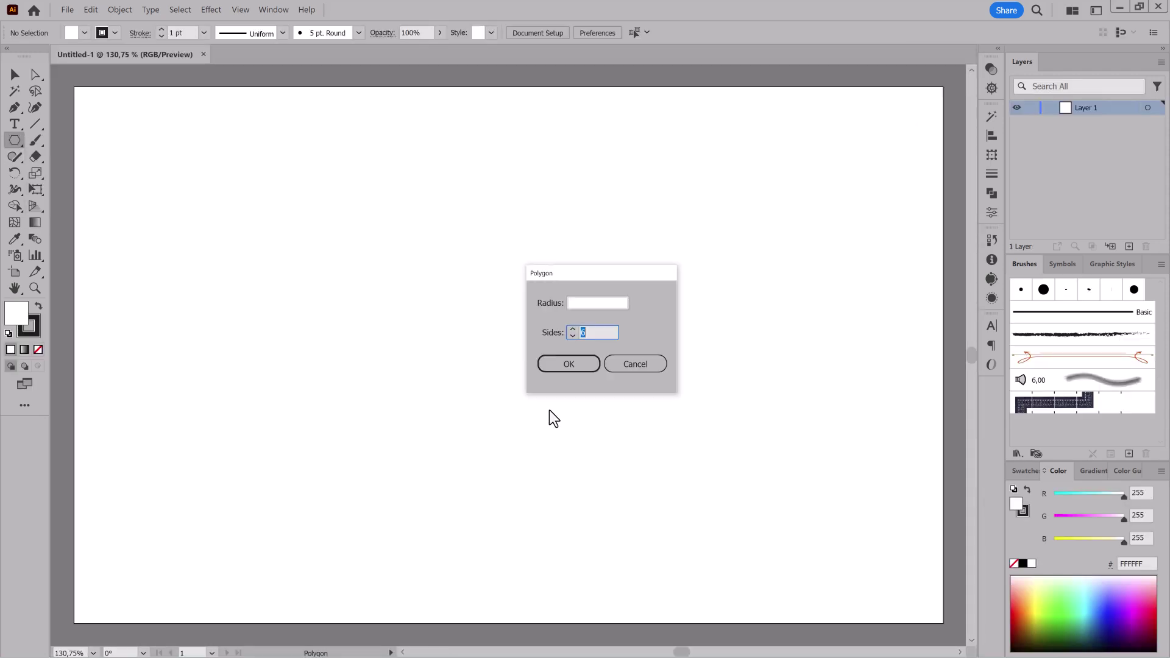
{"action": "left_click", "coordinate": [573, 365]}
{"action": "left_click", "coordinate": [1027, 490]}
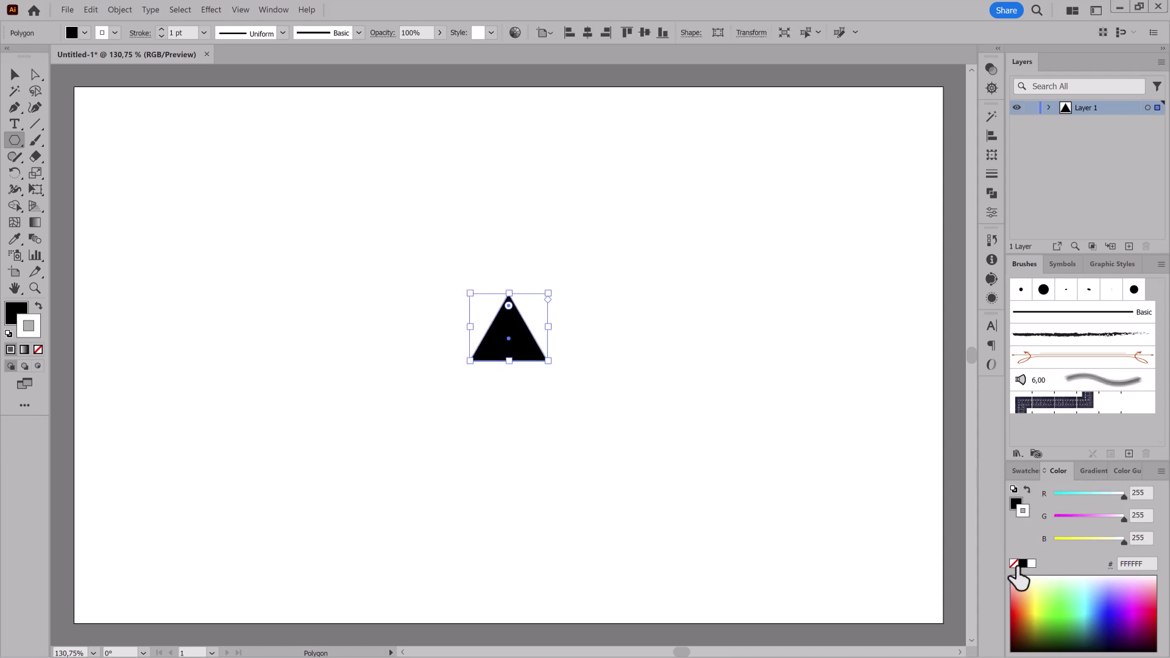
- Remove the triangle's outline, stretch it taller, and centre a thin rectangle trunk beneath it
{"action": "left_click", "coordinate": [1014, 563]}
{"action": "mouse_move", "coordinate": [509, 361]}
{"action": "left_mouse_down"}
{"action": "mouse_move", "coordinate": [509, 488]}
{"action": "mouse_move", "coordinate": [225, 421]}
{"action": "mouse_move", "coordinate": [222, 435]}
{"action": "left_mouse_up"}
{"action": "key", "text": "v"}
{"action": "left_click", "coordinate": [14, 140]}
{"action": "left_click_drag", "start_coordinate": [199, 488], "coordinate": [204, 422]}
{"action": "key", "text": "v"}
{"action": "left_click_drag", "start_coordinate": [130, 217], "coordinate": [272, 542]}
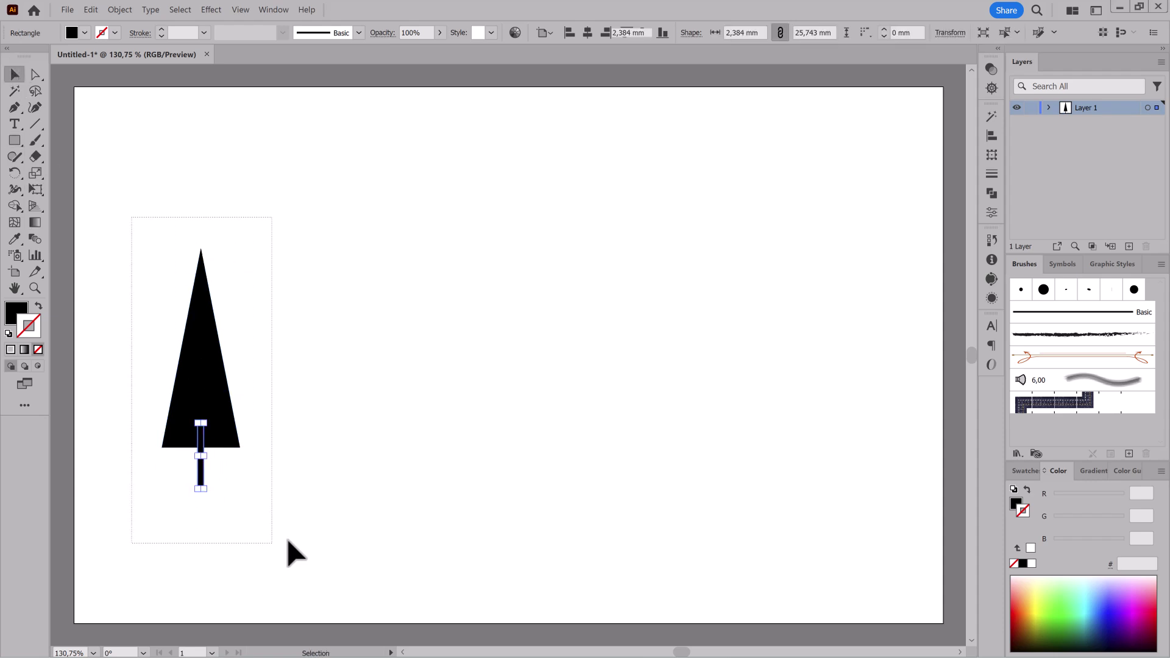
{"action": "left_click", "coordinate": [587, 32]}
- Repeat the tree into a row of six evenly spaced copies
{"action": "left_click_drag", "start_coordinate": [222, 434], "coordinate": [326, 433]}
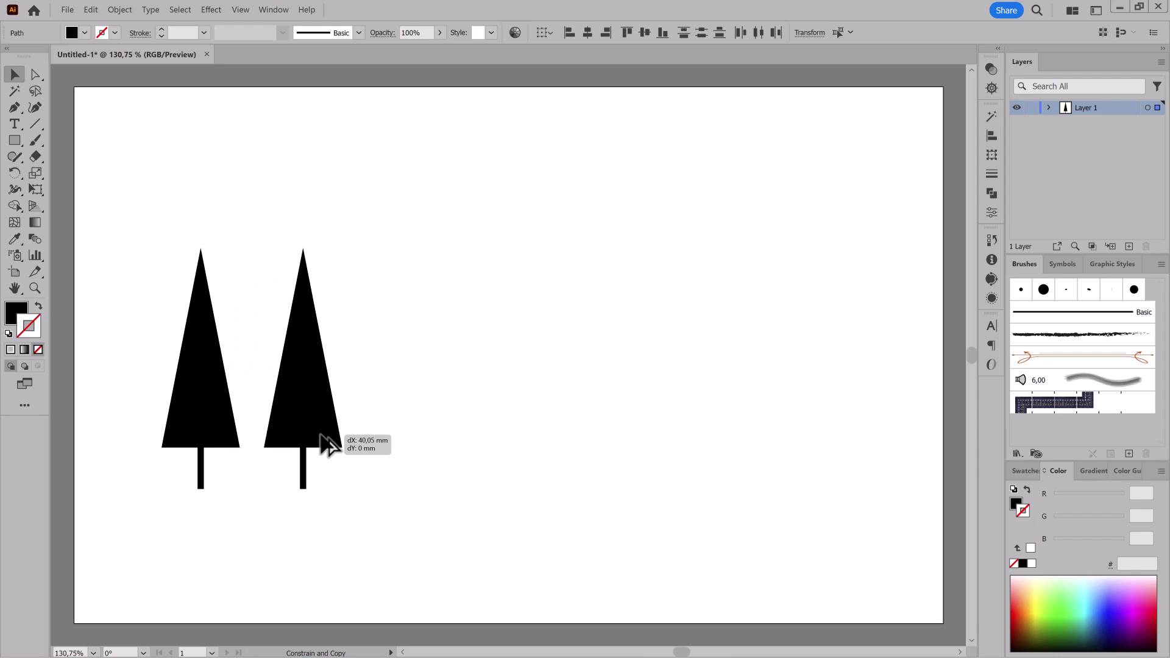
{"action": "key", "text": "ctrl+d"}
{"action": "key", "text": "ctrl+d"}
{"action": "key", "text": "ctrl+d"}
{"action": "key", "text": "ctrl+d"}
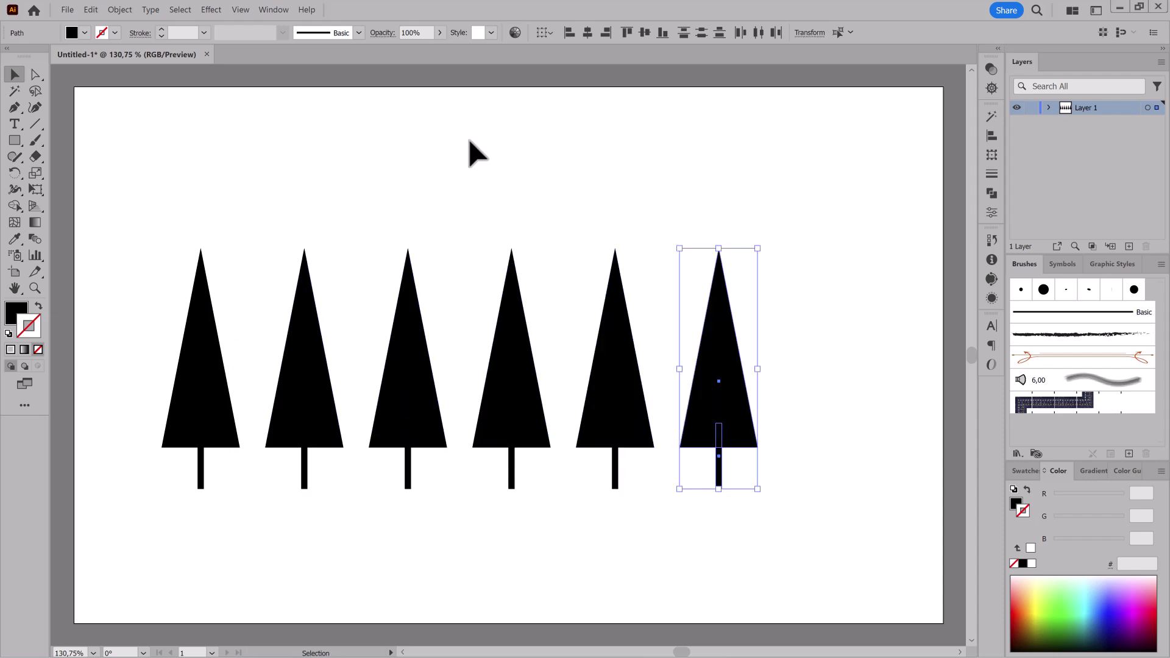
{"action": "left_click", "coordinate": [472, 151]}
- Lower and slant the bottom corners of the first two trees
{"action": "left_click", "coordinate": [34, 75]}
{"action": "left_click_drag", "start_coordinate": [238, 449], "coordinate": [240, 464]}
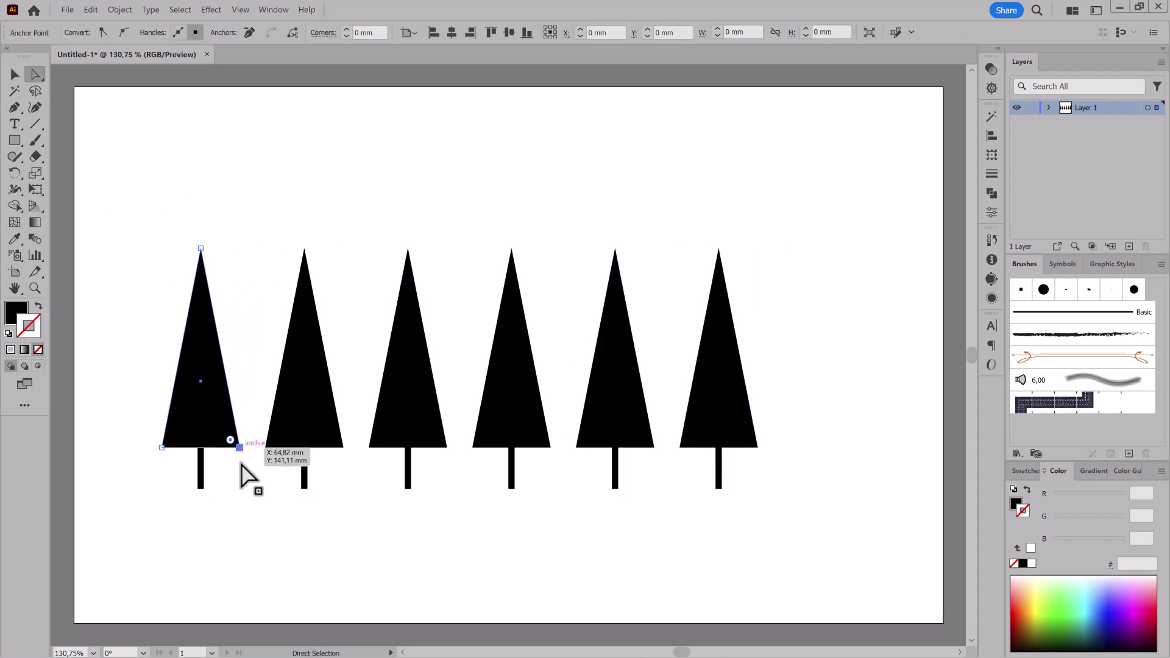
{"action": "left_click_drag", "start_coordinate": [341, 448], "coordinate": [343, 469]}
{"action": "mouse_move", "coordinate": [266, 448]}
{"action": "left_mouse_down"}
{"action": "mouse_move", "coordinate": [268, 470]}
{"action": "mouse_move", "coordinate": [266, 459]}
{"action": "left_mouse_up"}
- Bend the edges of the third through sixth trees into curves with the Anchor Point Tool
{"action": "left_click_drag", "start_coordinate": [15, 108], "coordinate": [51, 160]}
{"action": "left_click_drag", "start_coordinate": [382, 378], "coordinate": [397, 387]}
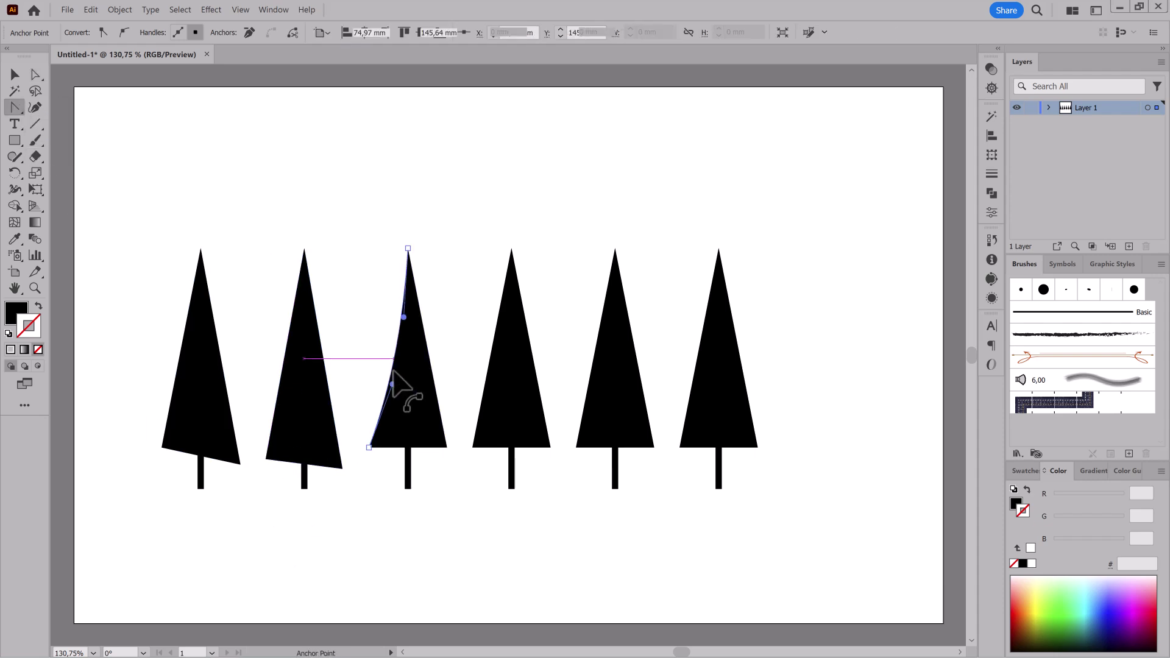
{"action": "left_click_drag", "start_coordinate": [486, 381], "coordinate": [496, 386]}
{"action": "left_click_drag", "start_coordinate": [519, 447], "coordinate": [523, 460]}
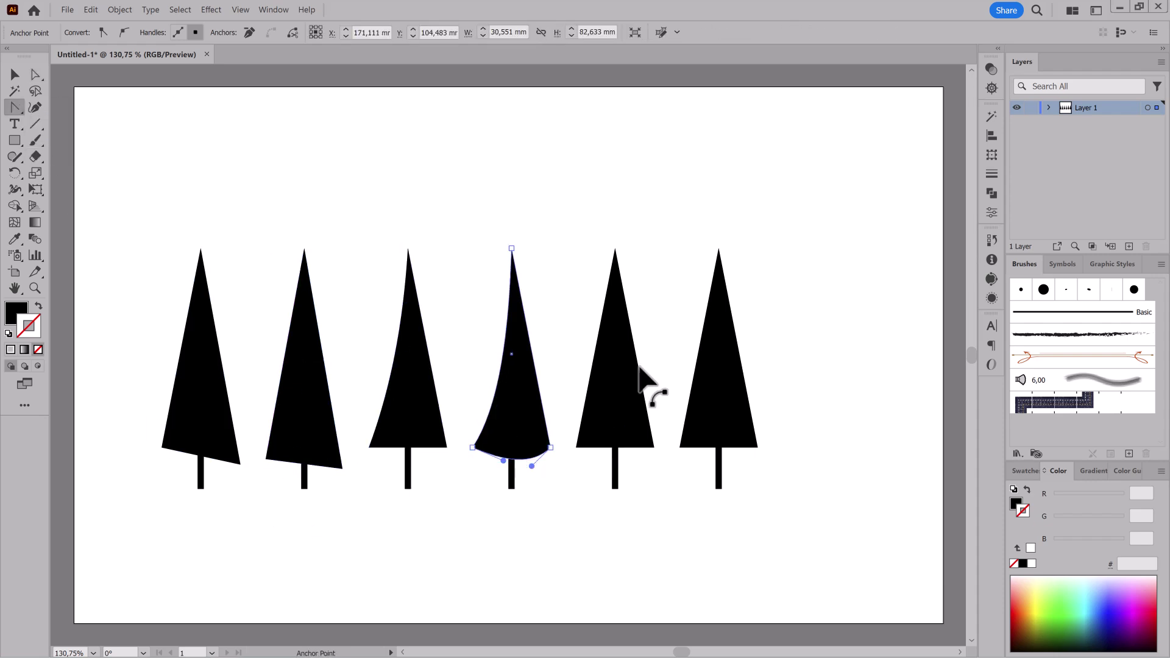
{"action": "left_click_drag", "start_coordinate": [593, 365], "coordinate": [584, 373]}
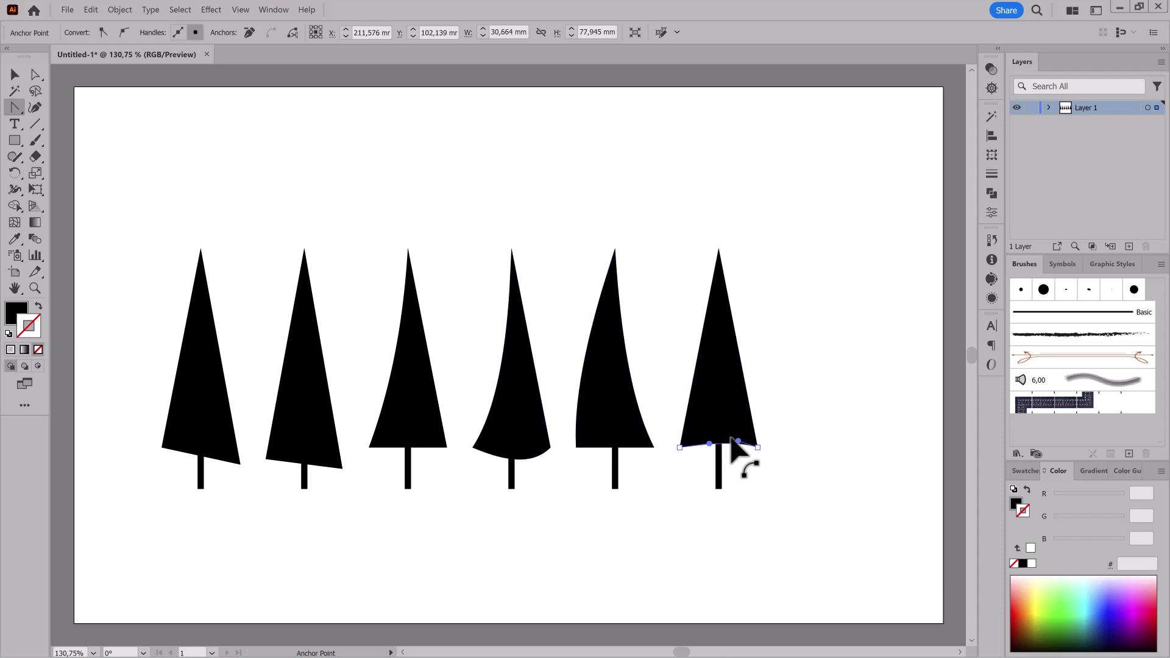
{"action": "left_click_drag", "start_coordinate": [731, 448], "coordinate": [716, 439]}
{"action": "left_click_drag", "start_coordinate": [699, 390], "coordinate": [705, 405]}
- Shift the sixth tree's bottom corners and widen the bottoms of several trunks
{"action": "key", "text": "a"}
{"action": "left_click_drag", "start_coordinate": [681, 449], "coordinate": [680, 469]}
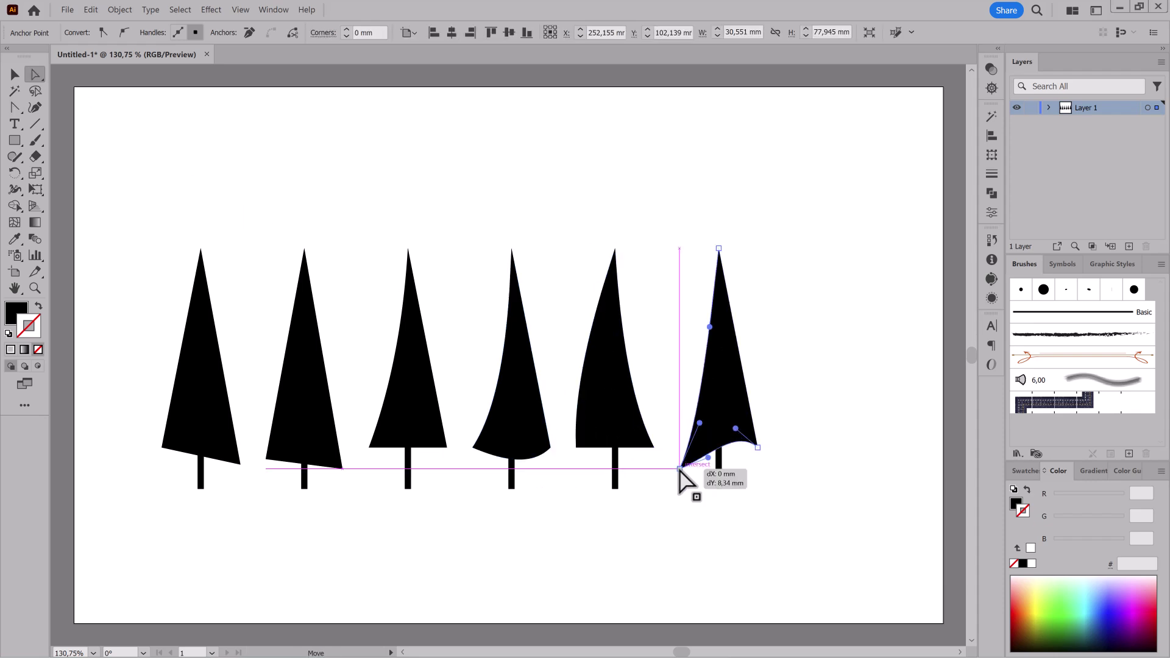
{"action": "left_click_drag", "start_coordinate": [757, 447], "coordinate": [754, 459]}
{"action": "left_click", "coordinate": [200, 485]}
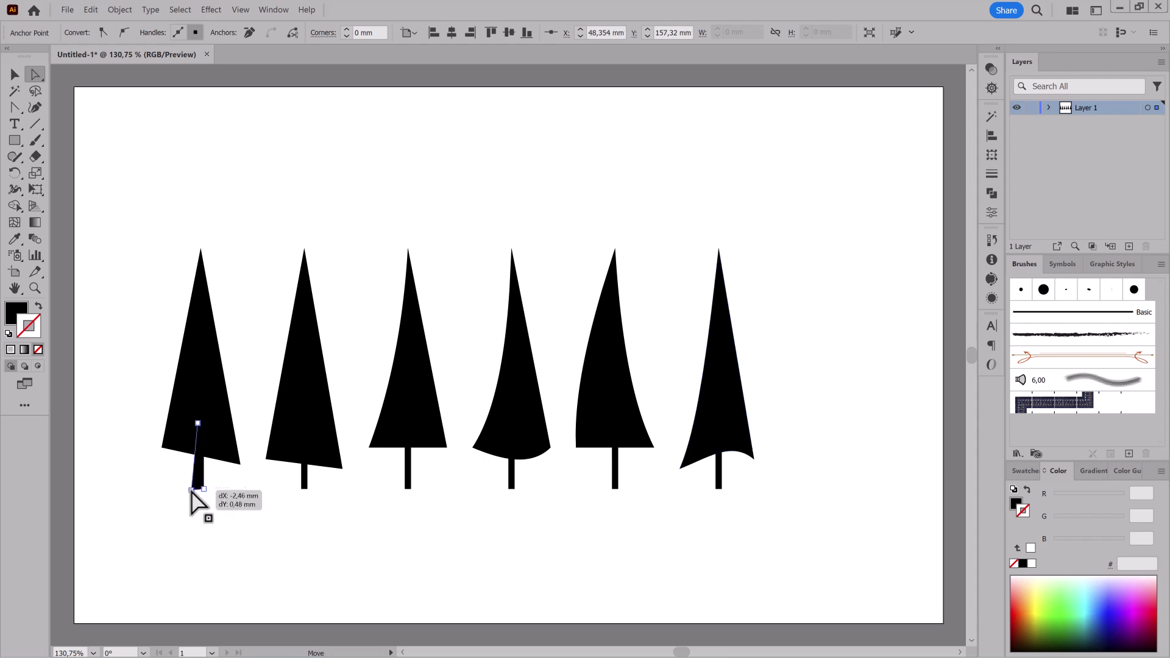
{"action": "left_click", "coordinate": [240, 10]}
{"action": "key", "text": "Escape"}
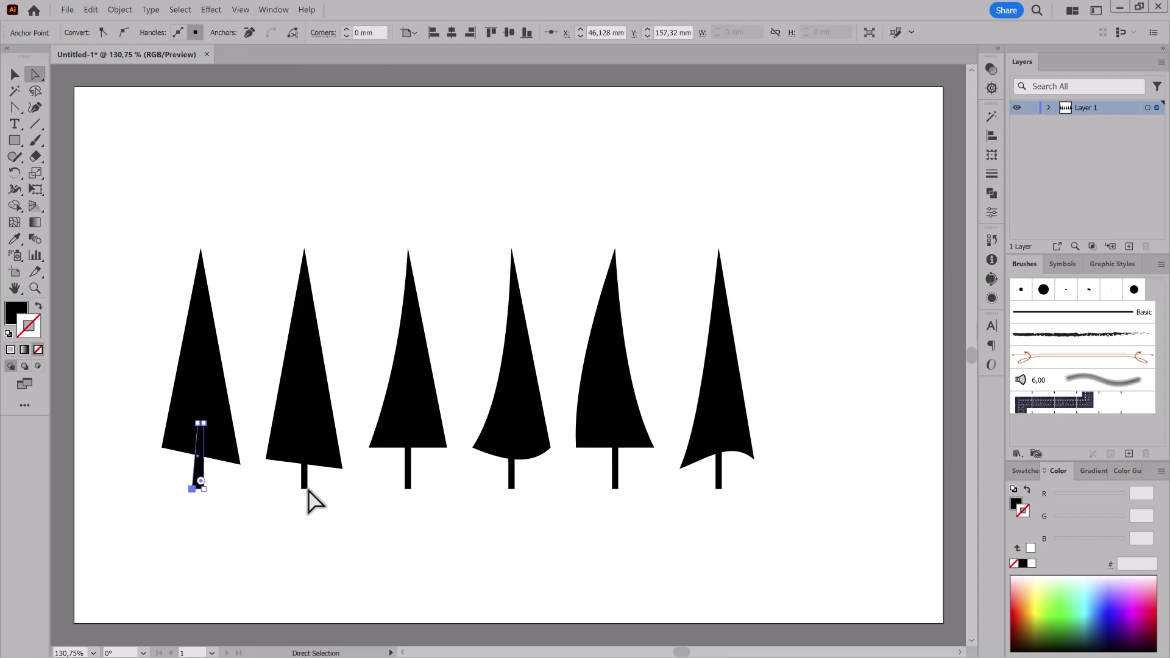
{"action": "left_click_drag", "start_coordinate": [307, 489], "coordinate": [311, 489]}
{"action": "left_click_drag", "start_coordinate": [411, 489], "coordinate": [403, 478]}
{"action": "scroll", "coordinate": [644, 502], "scroll_direction": "up", "scroll_amount": 5}
{"action": "left_click_drag", "start_coordinate": [792, 478], "coordinate": [800, 478]}
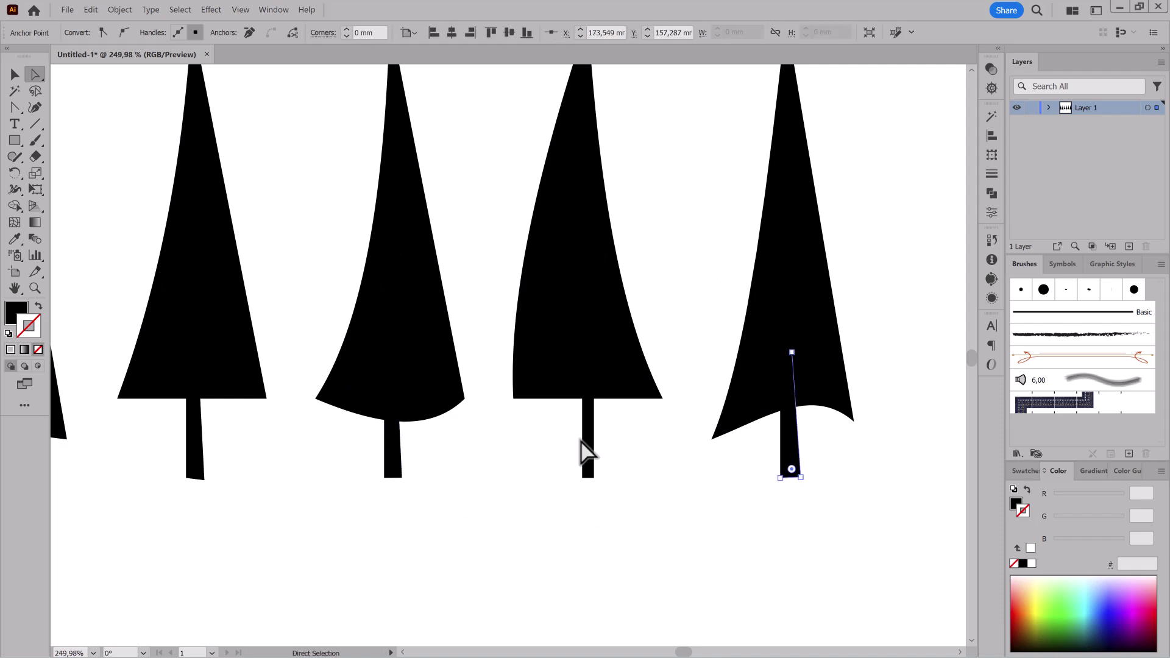
- Bend the tree trunks into curves so each leans differently
{"action": "key", "text": "shift+c"}
{"action": "left_click_drag", "start_coordinate": [783, 426], "coordinate": [787, 421]}
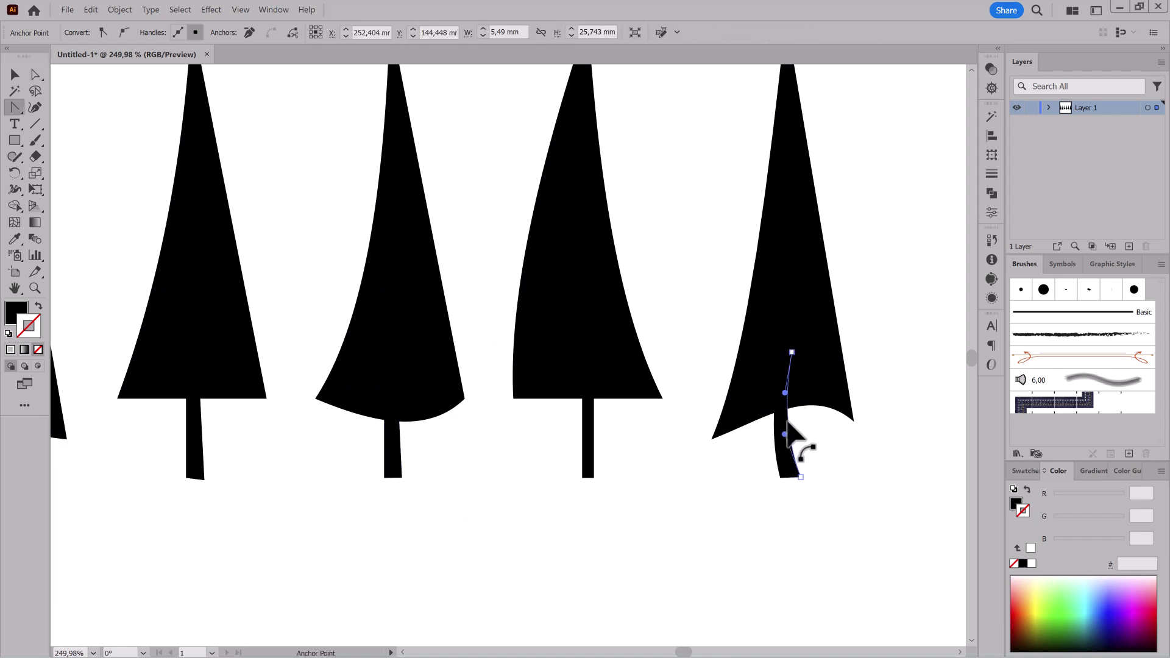
{"action": "left_click_drag", "start_coordinate": [586, 437], "coordinate": [594, 423]}
{"action": "scroll", "coordinate": [414, 451], "scroll_direction": "left", "scroll_amount": 5}
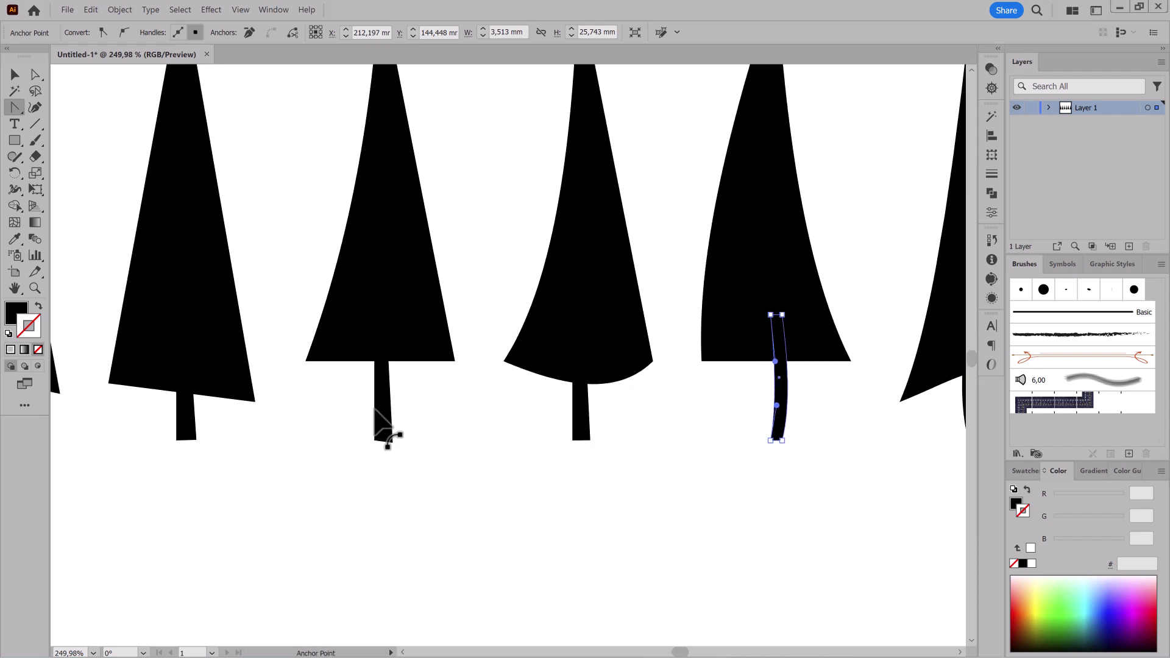
{"action": "left_click_drag", "start_coordinate": [392, 399], "coordinate": [365, 420]}
{"action": "left_click_drag", "start_coordinate": [326, 483], "coordinate": [447, 465]}
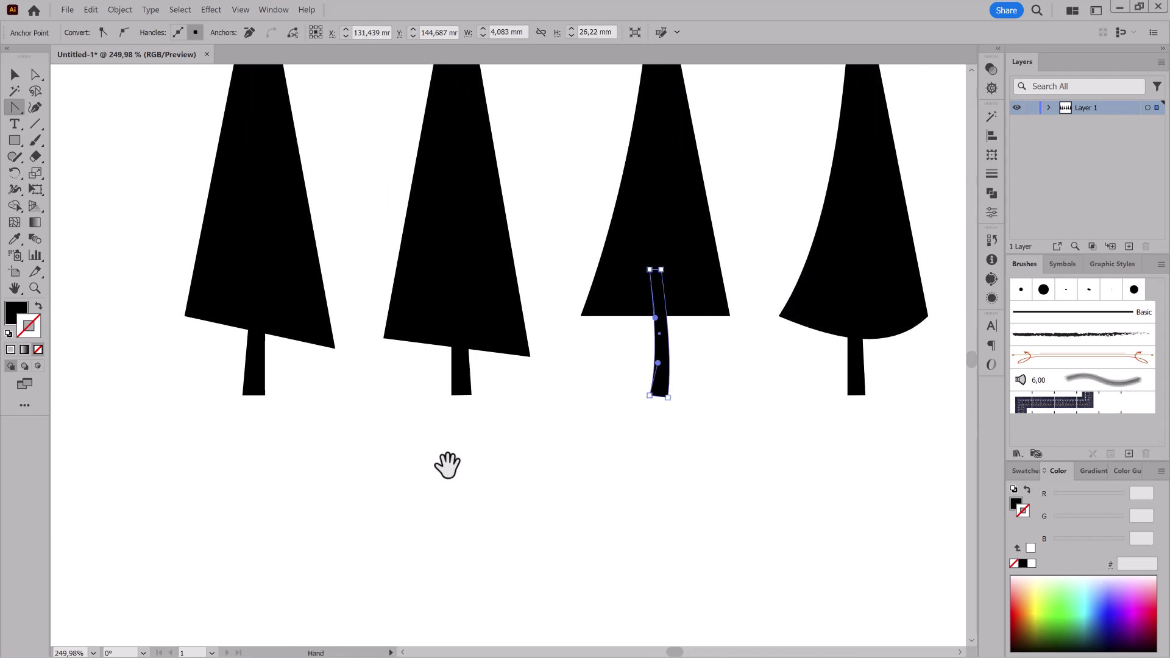
{"action": "left_click", "coordinate": [253, 365]}
{"action": "left_click", "coordinate": [468, 495], "text": "ctrl+alt"}
{"action": "left_click_drag", "start_coordinate": [143, 484], "coordinate": [893, 424]}
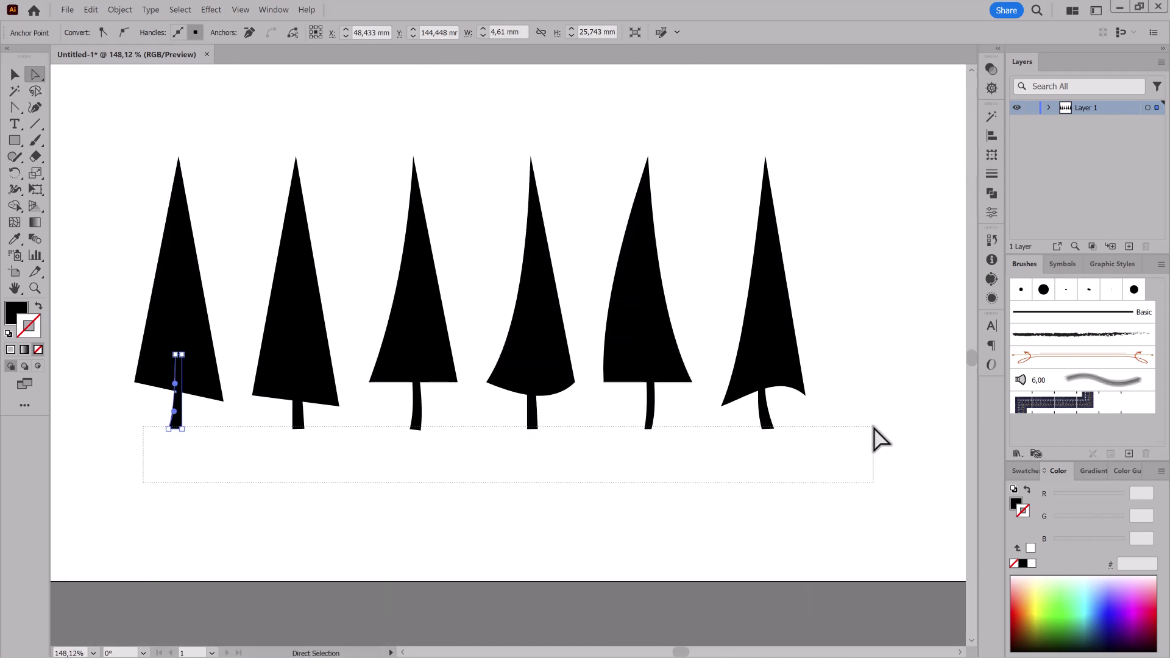
{"action": "left_click", "coordinate": [522, 118]}
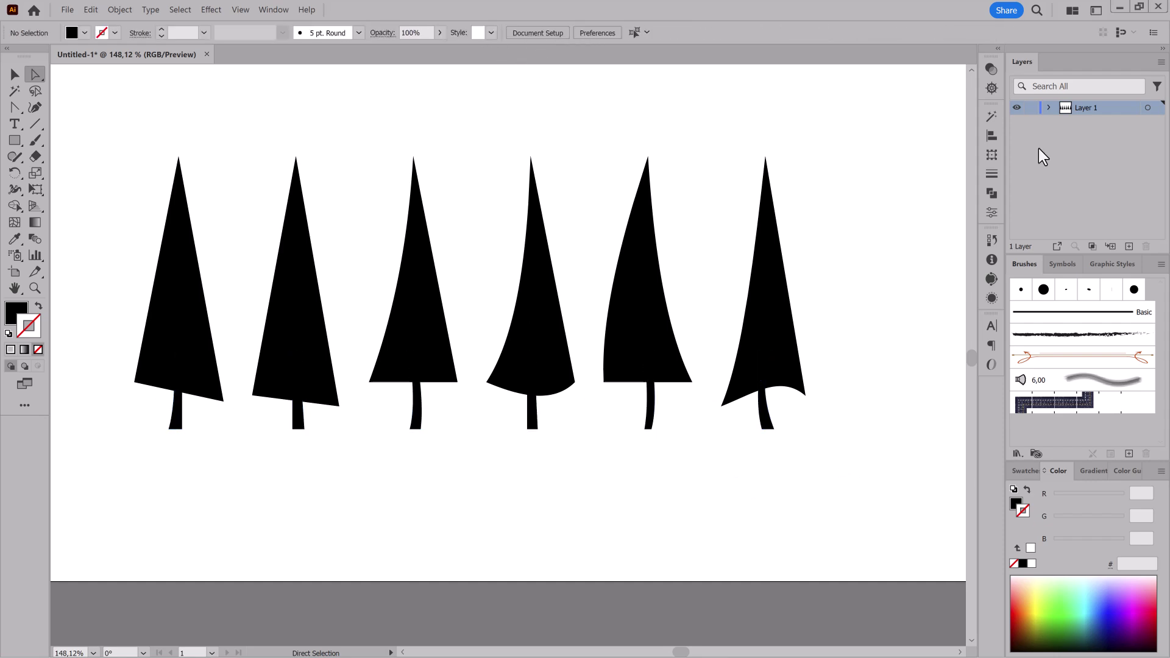
- Duplicate the tree layer, rename the original 'Backup', and hide it
{"action": "left_click_drag", "start_coordinate": [1085, 107], "coordinate": [1129, 247]}
{"action": "double_click", "coordinate": [1081, 122]}
{"action": "type", "text": "Backup"}
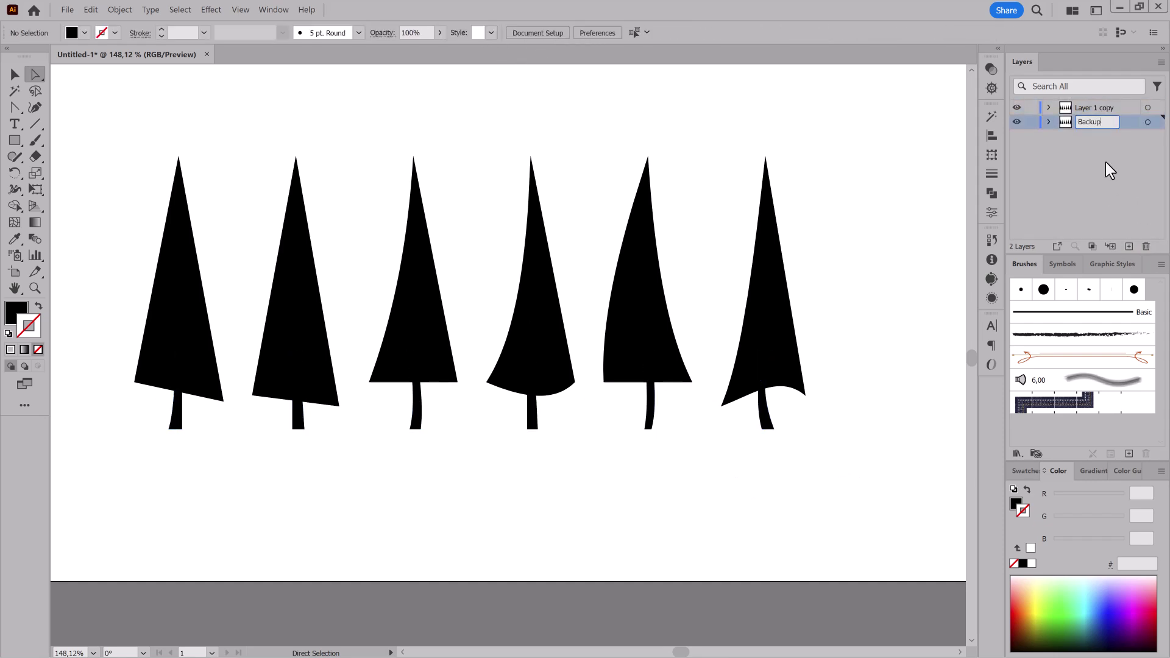
{"action": "key", "text": "Return"}
{"action": "left_click", "coordinate": [1016, 122]}
- Merge each tree with its trunk using Pathfinder Unite
{"action": "left_click", "coordinate": [1147, 107]}
{"action": "left_click", "coordinate": [991, 193]}
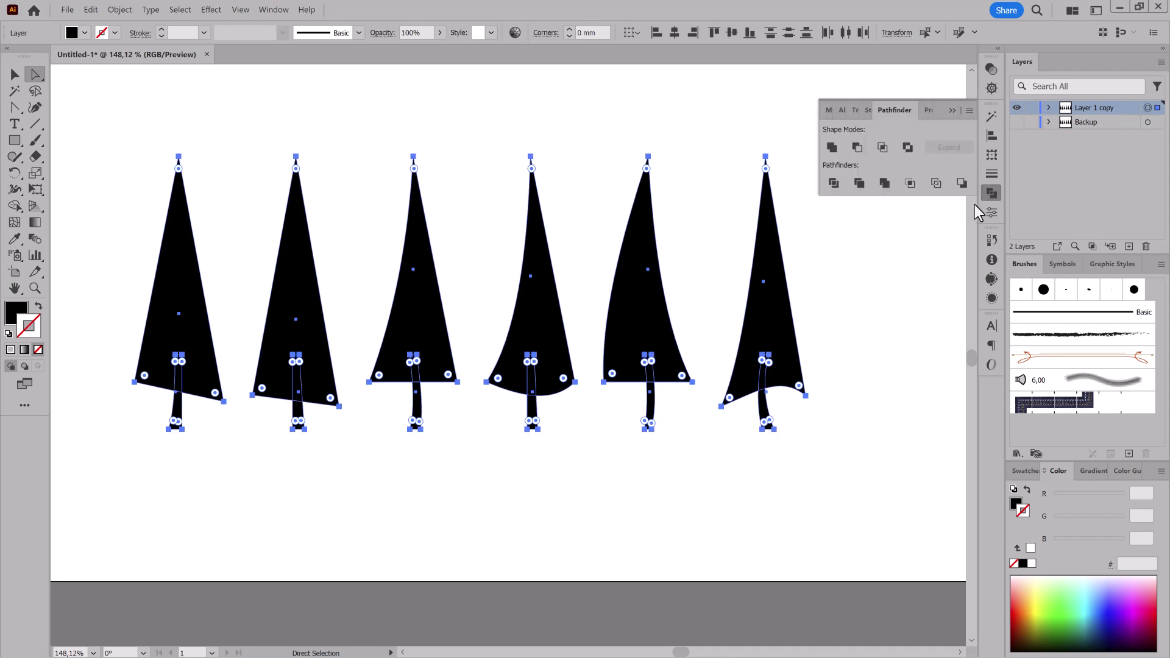
{"action": "left_click", "coordinate": [831, 149]}
{"action": "left_click", "coordinate": [695, 529]}
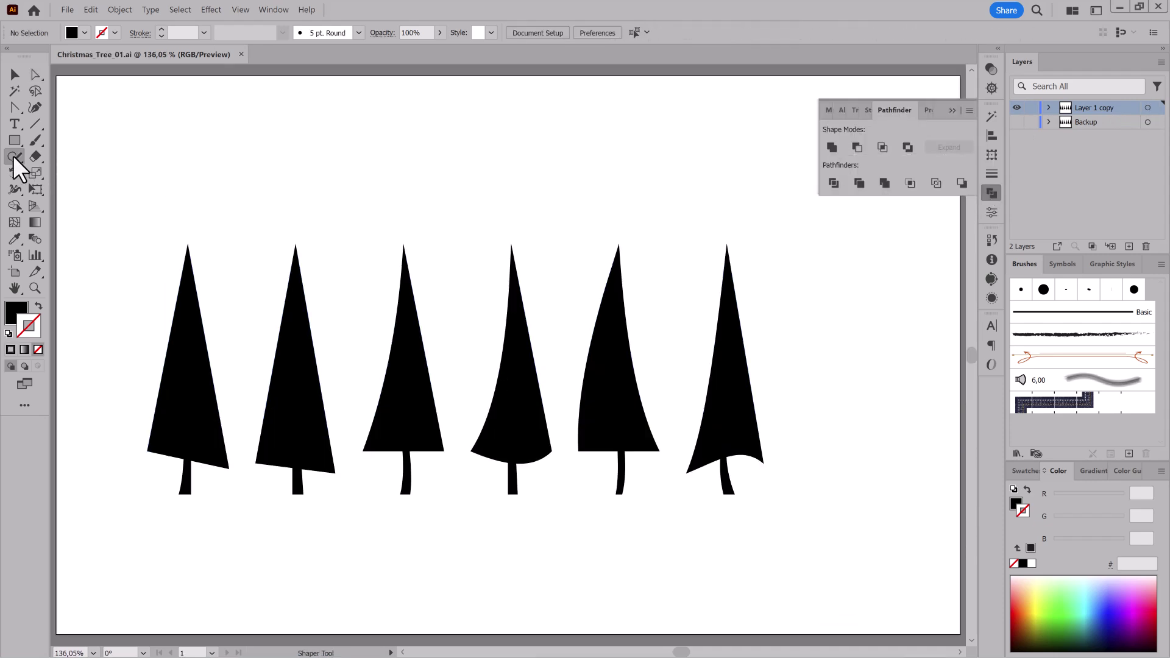
- Set up the Pencil tool with a white stroke and no fill
{"action": "left_click_drag", "start_coordinate": [14, 157], "coordinate": [53, 173]}
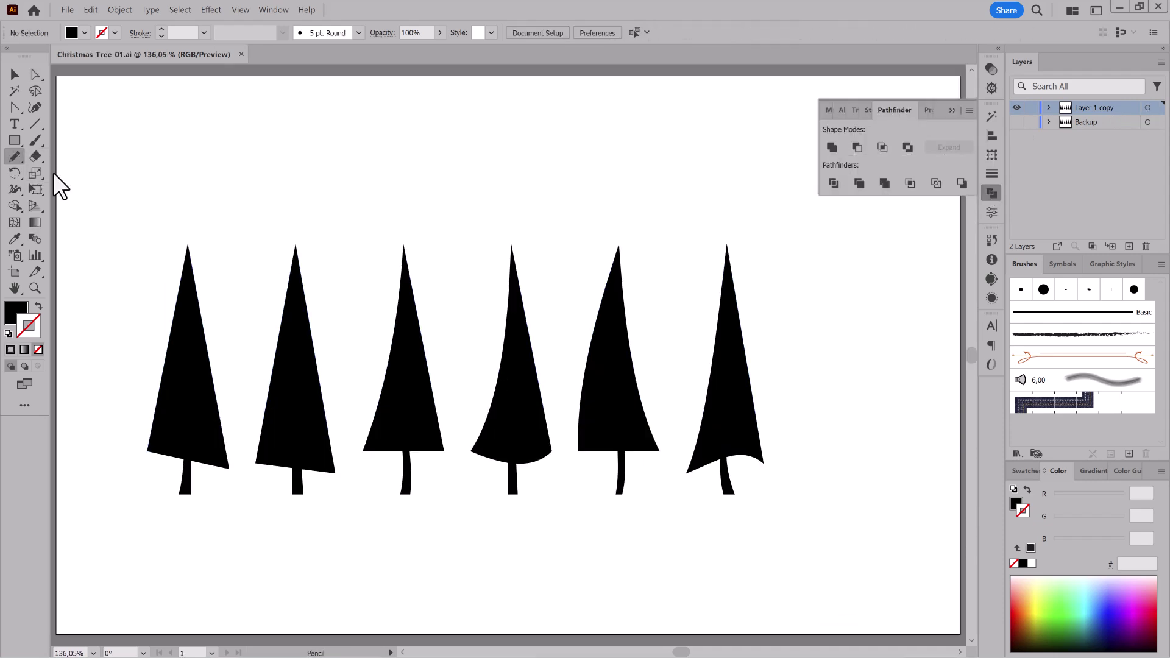
{"action": "left_click", "coordinate": [1031, 563]}
{"action": "left_click", "coordinate": [1015, 505]}
{"action": "left_click", "coordinate": [1014, 563]}
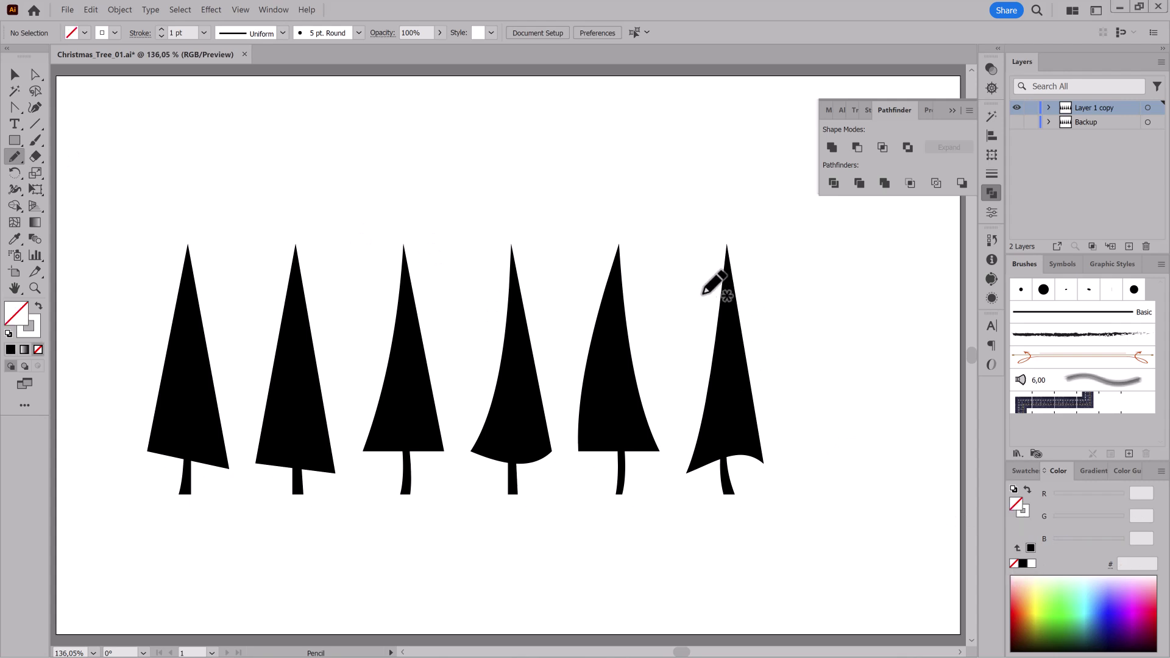
- Draw a white stripe across the right-hand tree's top and thicken its stroke weight
{"action": "left_click_drag", "start_coordinate": [702, 294], "coordinate": [757, 303]}
{"action": "key", "text": "ctrl+plus"}
{"action": "key", "text": "ctrl+plus"}
{"action": "key", "text": "ctrl+plus"}
{"action": "key", "text": "v"}
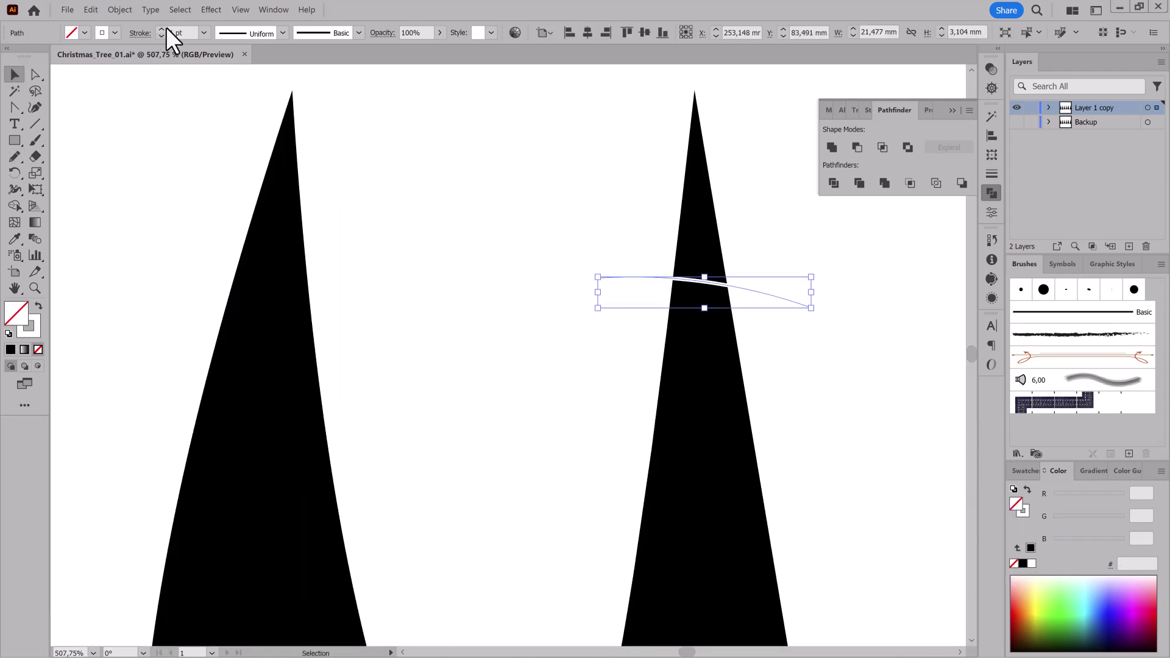
{"action": "left_click", "coordinate": [162, 29]}
{"action": "scroll", "coordinate": [512, 340], "scroll_direction": "down", "scroll_amount": 5}
{"action": "scroll", "coordinate": [397, 136], "scroll_direction": "down", "scroll_amount": 3}
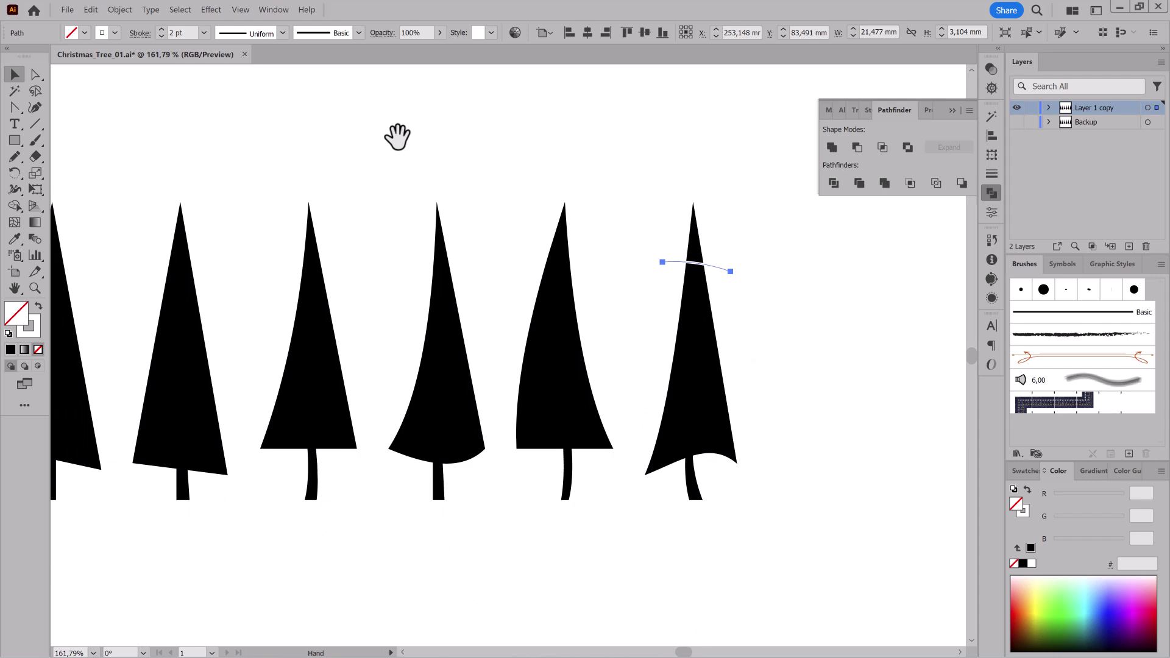
{"action": "left_click", "coordinate": [162, 29]}
{"action": "left_click", "coordinate": [660, 307]}
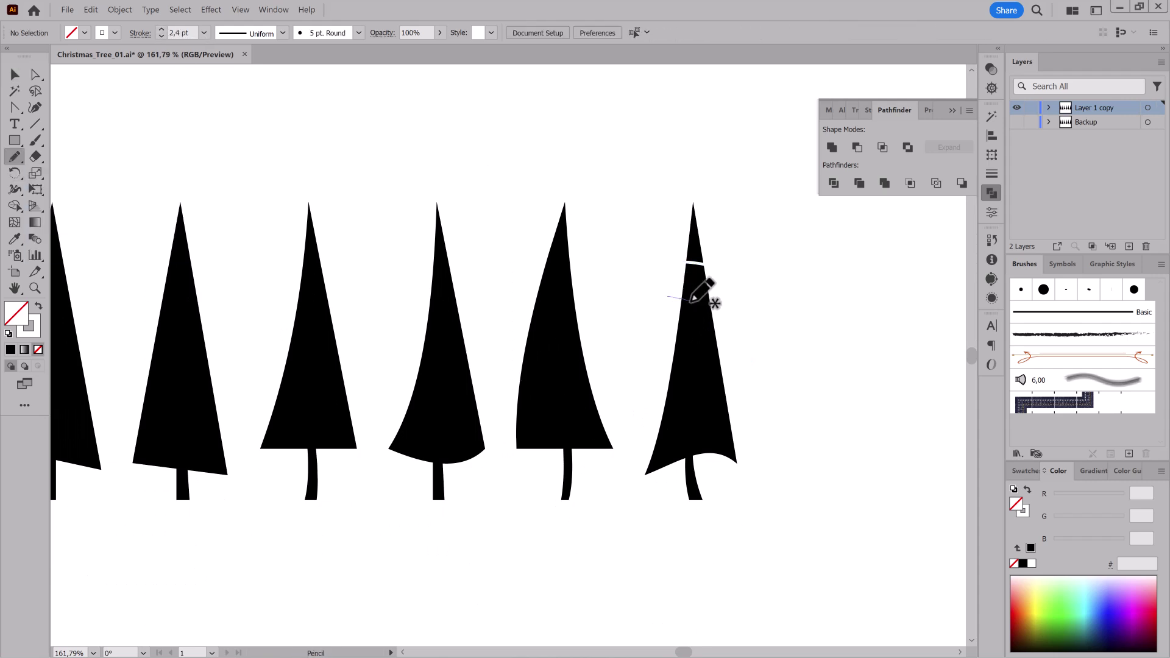
- Add more white curved stripes down the right-hand tree to its base
{"action": "left_click_drag", "start_coordinate": [690, 301], "coordinate": [737, 309]}
{"action": "left_click_drag", "start_coordinate": [658, 343], "coordinate": [748, 365]}
{"action": "left_click_drag", "start_coordinate": [637, 471], "coordinate": [751, 452]}
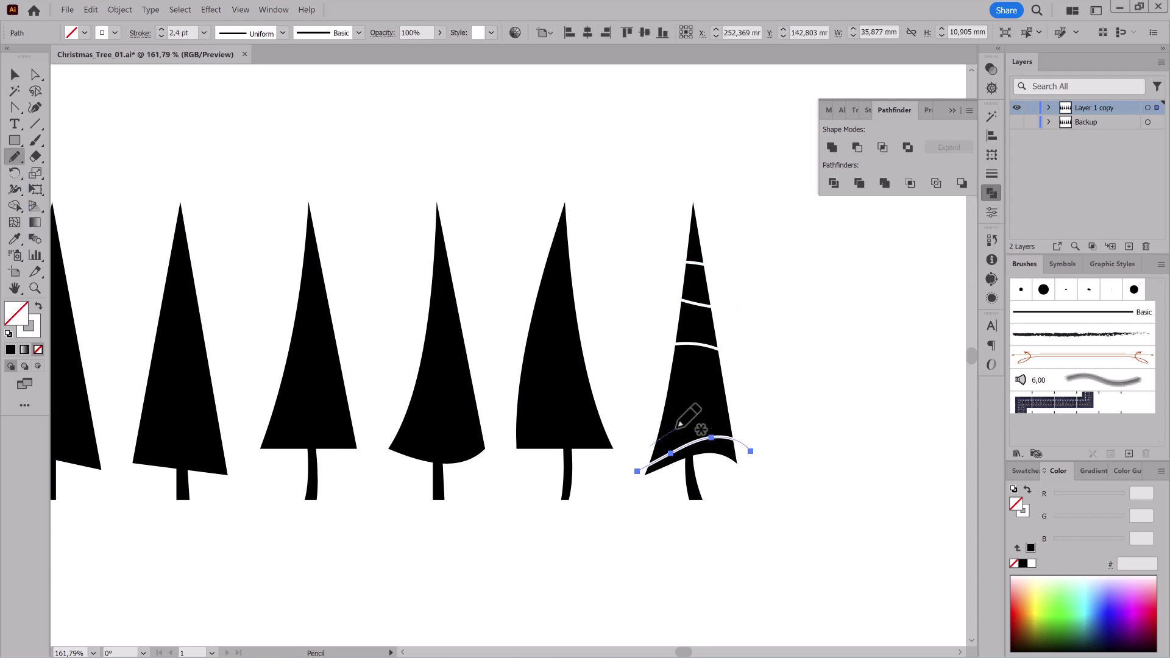
{"action": "left_click_drag", "start_coordinate": [748, 388], "coordinate": [755, 386]}
{"action": "left_click", "coordinate": [890, 317], "text": "ctrl"}
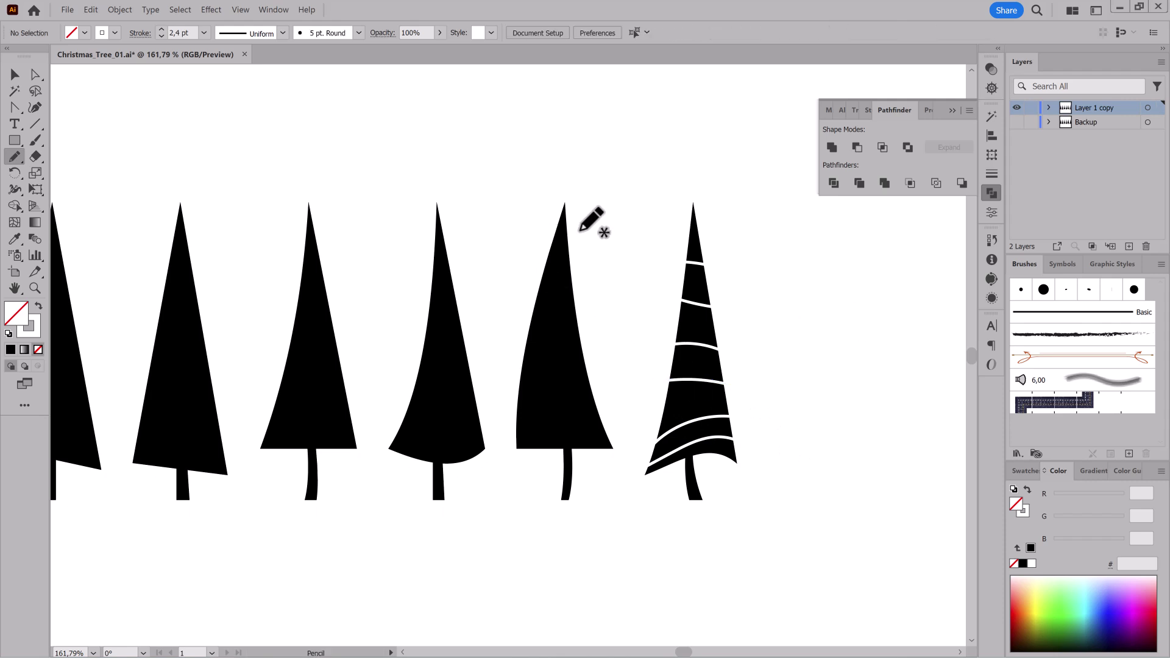
- Draw curved white stripes across the fifth tree from its tip downward
{"action": "left_click_drag", "start_coordinate": [579, 230], "coordinate": [528, 251]}
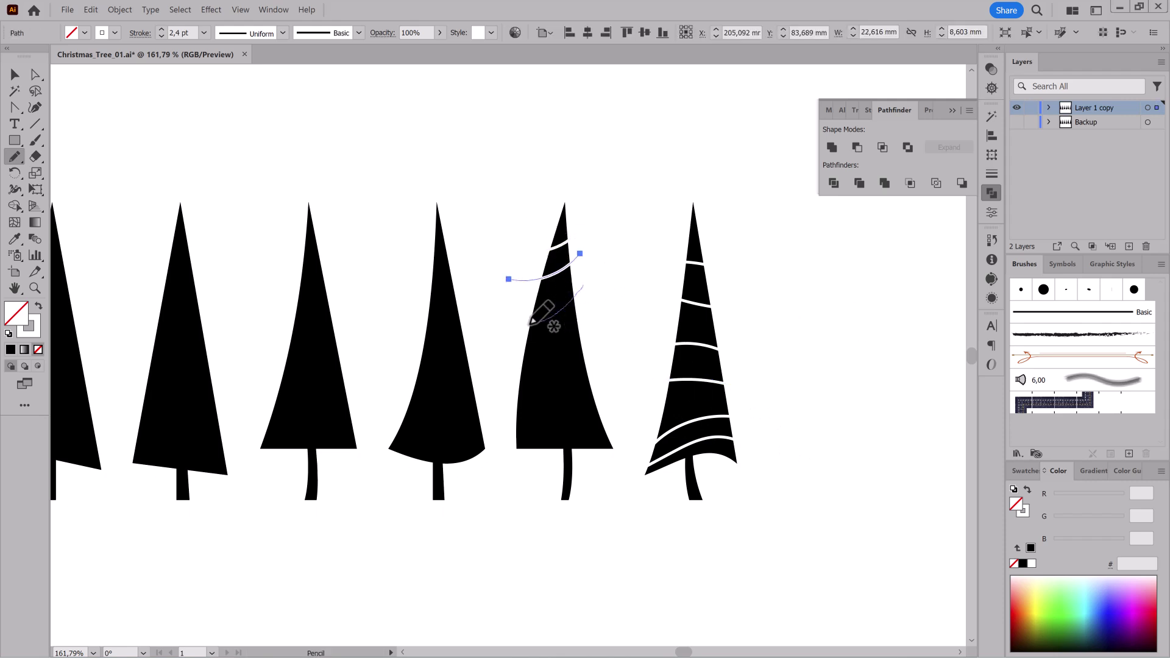
{"action": "left_click_drag", "start_coordinate": [532, 321], "coordinate": [502, 353]}
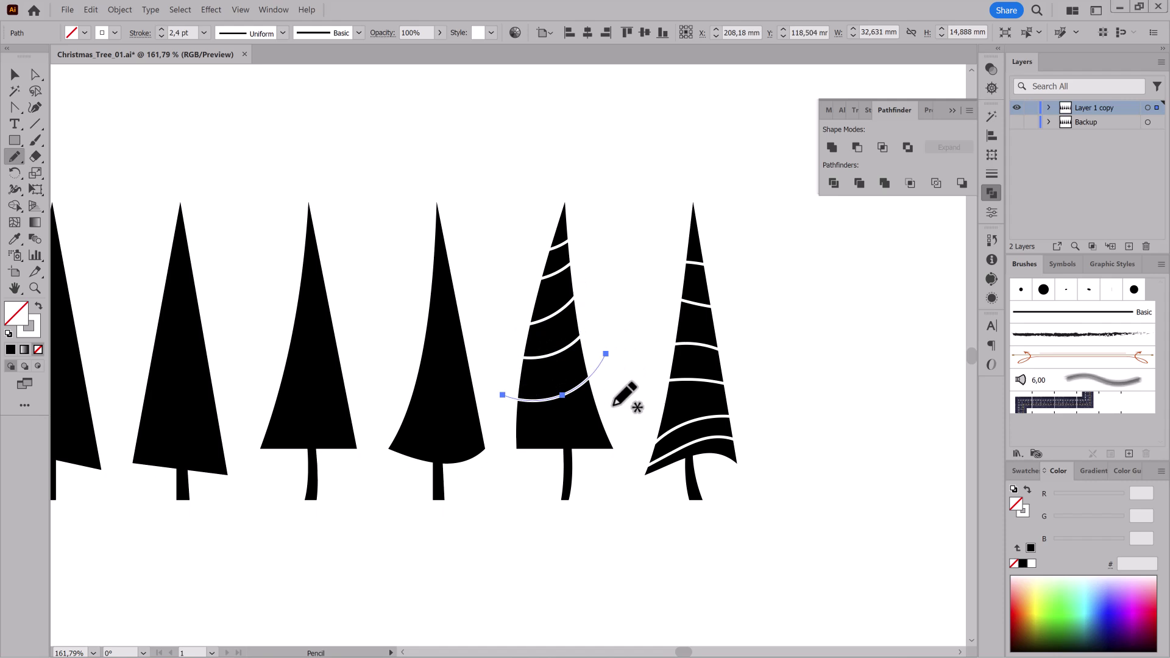
{"action": "scroll", "coordinate": [402, 566], "scroll_direction": "left", "scroll_amount": 3}
{"action": "key", "text": "ctrl+shift+a"}
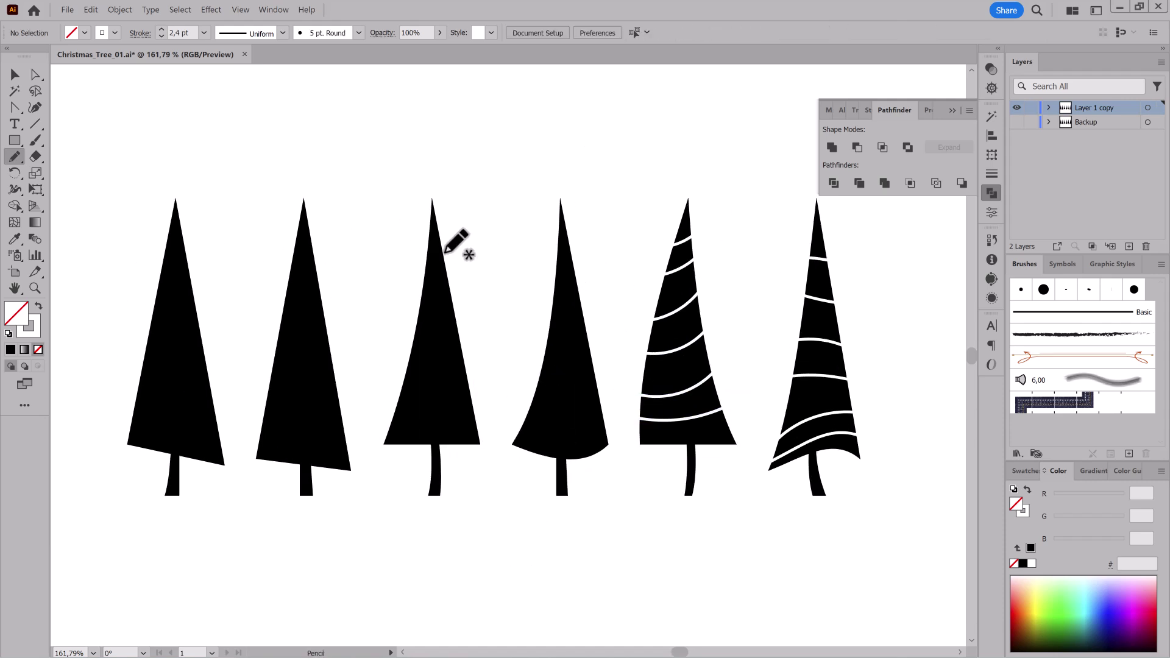
- Draw curved white stripes down the third tree from top to base
{"action": "left_click_drag", "start_coordinate": [456, 239], "coordinate": [401, 266]}
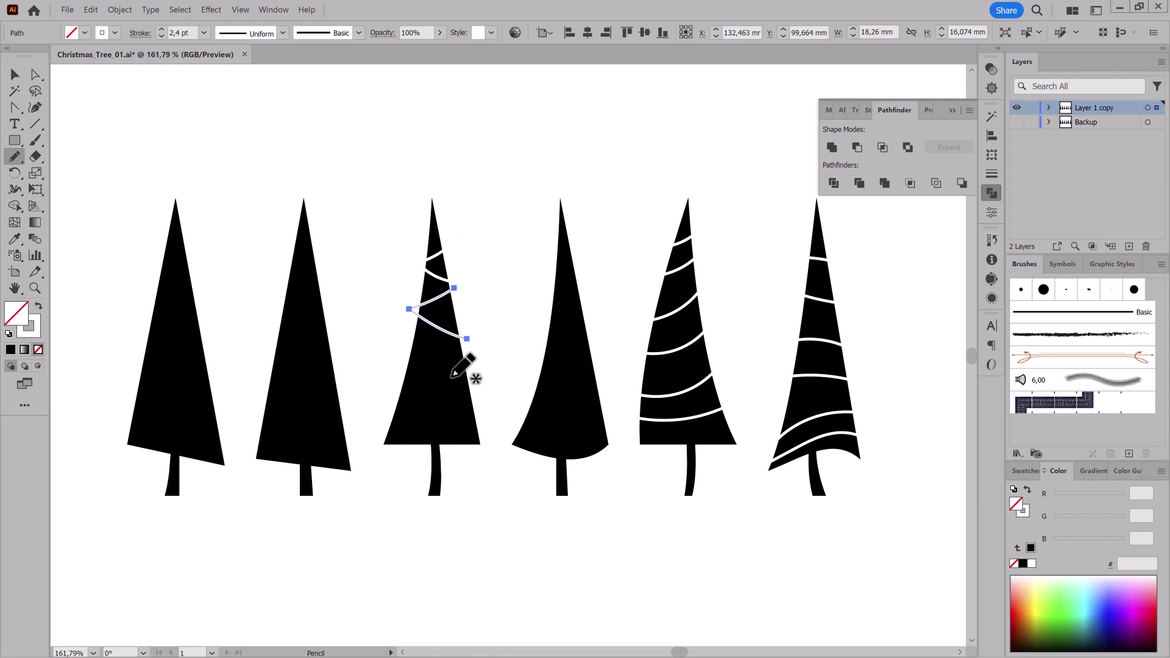
{"action": "mouse_move", "coordinate": [424, 369]}
{"action": "left_mouse_down"}
{"action": "mouse_move", "coordinate": [407, 373]}
{"action": "mouse_move", "coordinate": [480, 413]}
{"action": "left_mouse_up"}
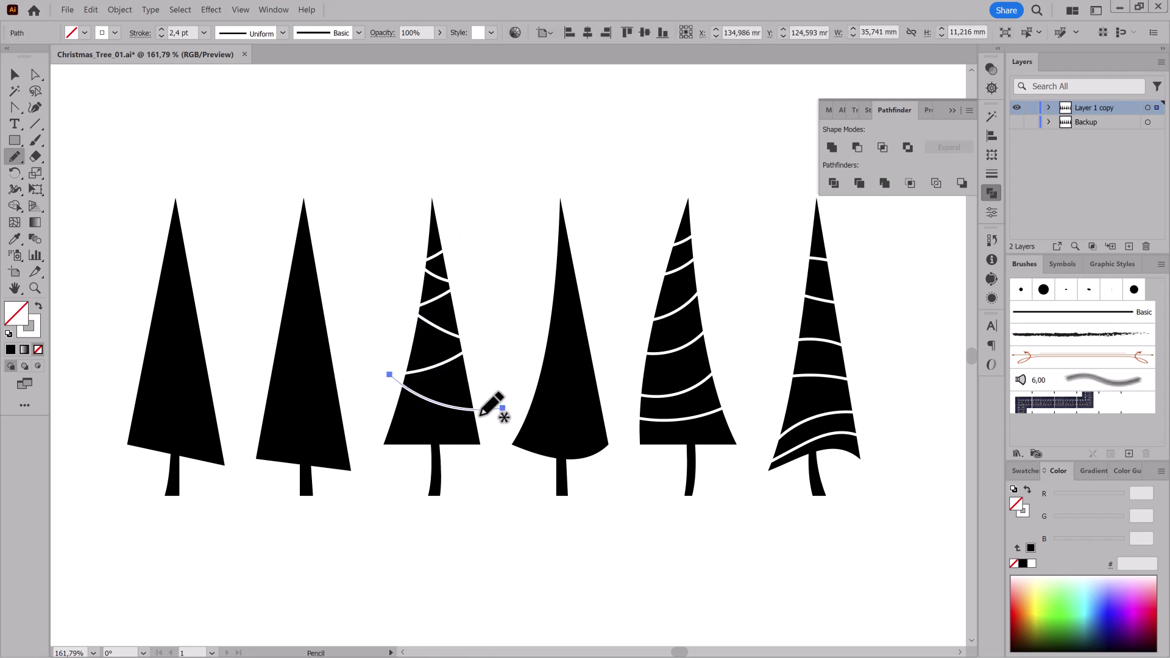
{"action": "left_click_drag", "start_coordinate": [408, 431], "coordinate": [388, 433]}
{"action": "left_click", "coordinate": [395, 562], "text": "ctrl"}
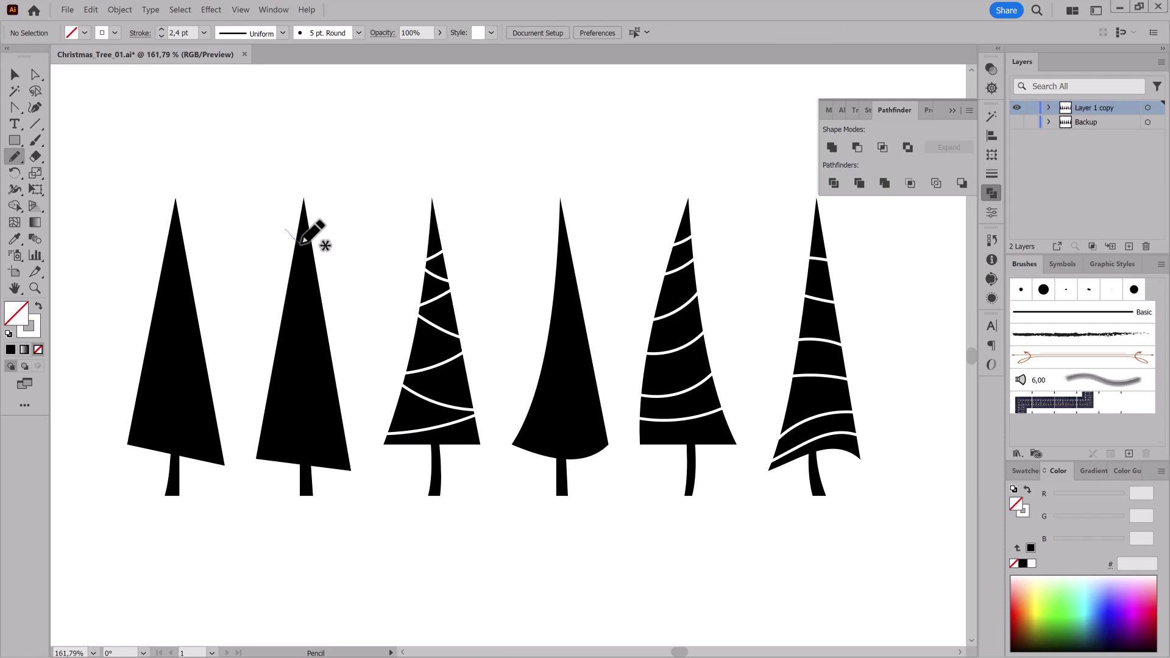
- Stripe the second tree from tip to base and add crossing stripes on the first tree
{"action": "left_click_drag", "start_coordinate": [300, 242], "coordinate": [329, 249]}
{"action": "left_click_drag", "start_coordinate": [272, 293], "coordinate": [354, 326]}
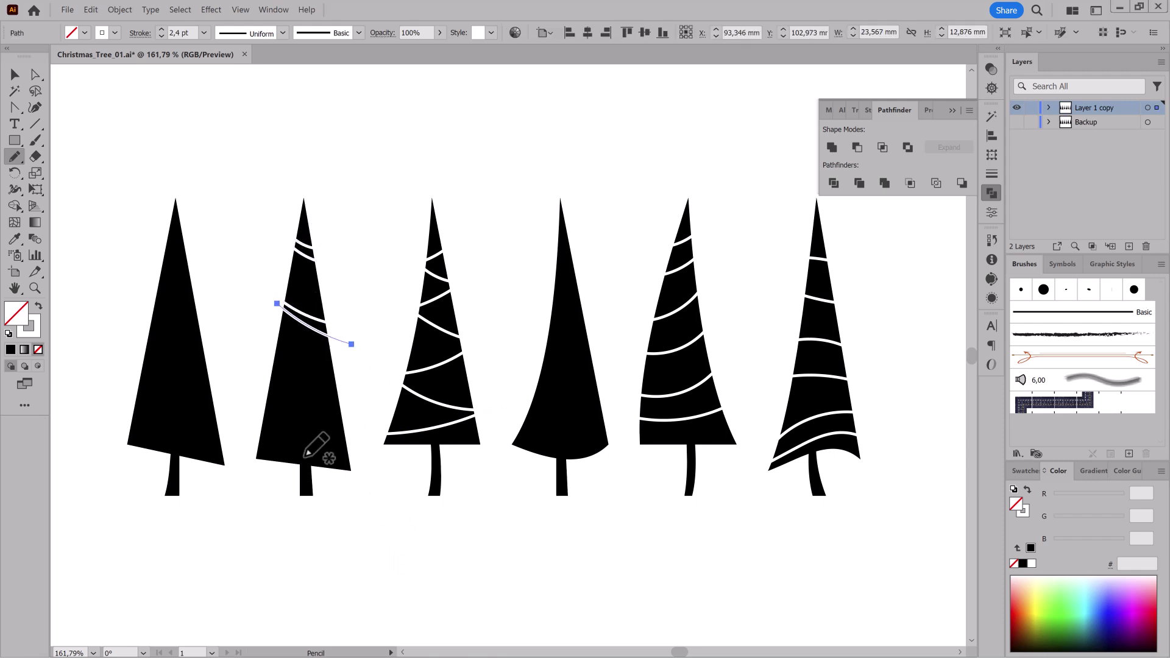
{"action": "left_click_drag", "start_coordinate": [339, 391], "coordinate": [357, 397]}
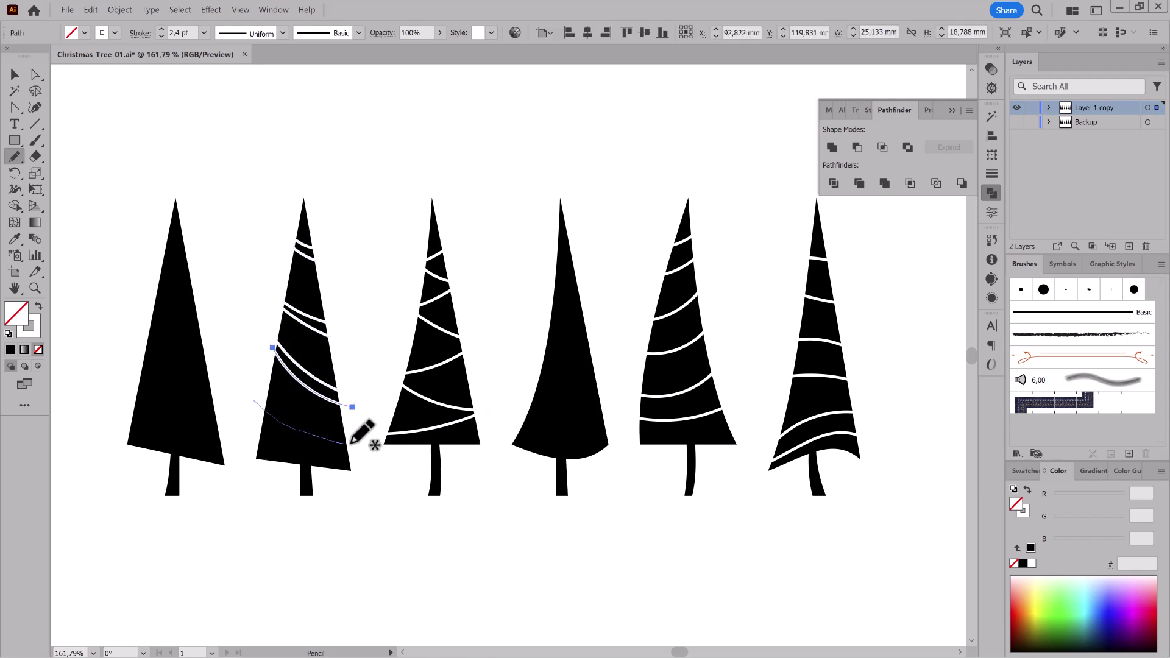
{"action": "left_click_drag", "start_coordinate": [351, 443], "coordinate": [347, 449]}
{"action": "mouse_move", "coordinate": [200, 230]}
{"action": "left_mouse_down"}
{"action": "mouse_move", "coordinate": [138, 257]}
{"action": "mouse_move", "coordinate": [222, 288]}
{"action": "left_mouse_up"}
{"action": "mouse_move", "coordinate": [148, 300]}
{"action": "left_mouse_down"}
{"action": "mouse_move", "coordinate": [219, 344]}
{"action": "mouse_move", "coordinate": [131, 352]}
{"action": "mouse_move", "coordinate": [226, 409]}
{"action": "left_mouse_up"}
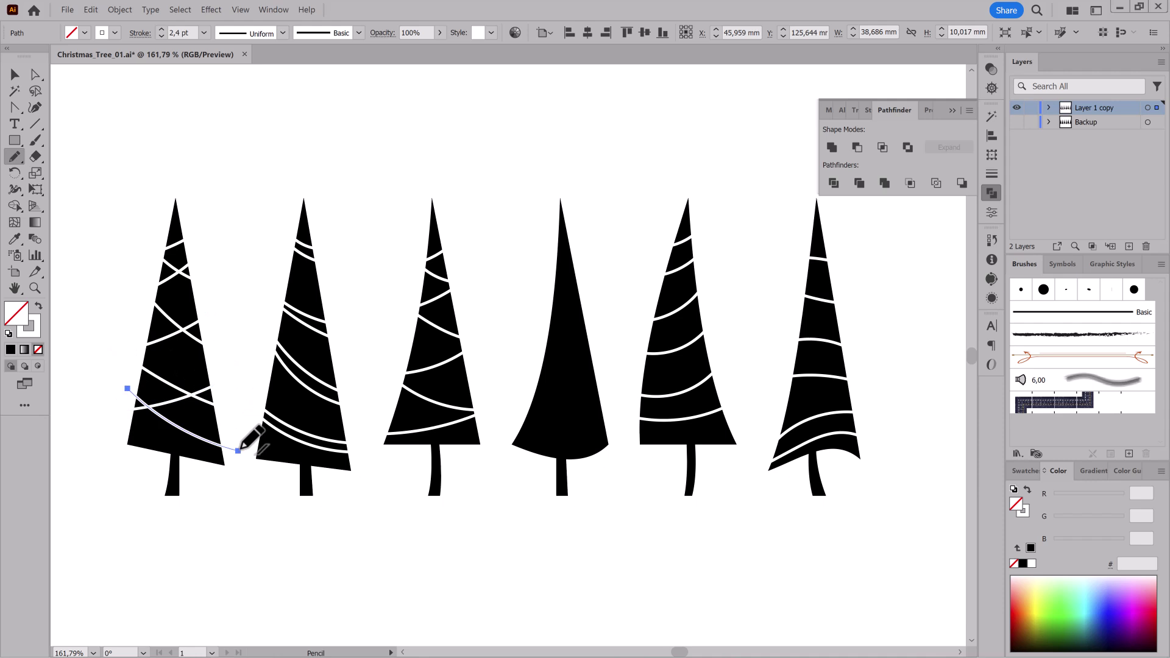
- Draw white outlined circles of varying sizes on the fourth tree with the Ellipse Tool
{"action": "left_click", "coordinate": [475, 585], "text": "ctrl"}
{"action": "left_click_drag", "start_coordinate": [14, 140], "coordinate": [61, 173]}
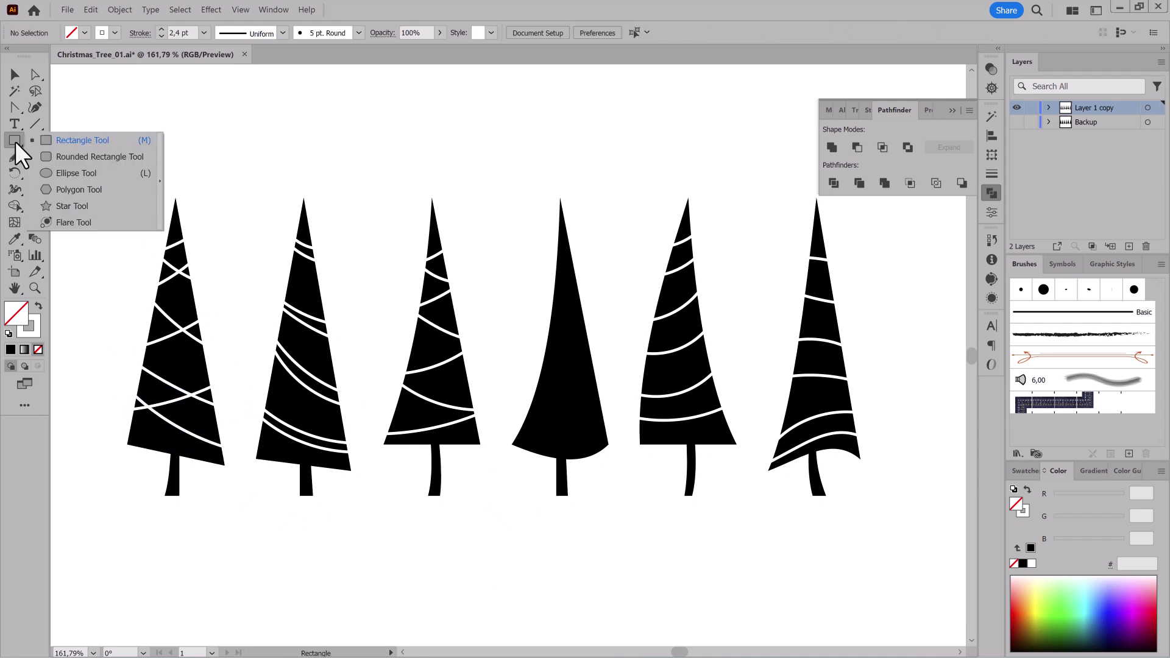
{"action": "mouse_move", "coordinate": [554, 274]}
{"action": "left_mouse_down"}
{"action": "mouse_move", "coordinate": [586, 332]}
{"action": "mouse_move", "coordinate": [575, 392]}
{"action": "mouse_move", "coordinate": [607, 434]}
{"action": "left_mouse_up"}
{"action": "left_click_drag", "start_coordinate": [529, 415], "coordinate": [559, 445]}
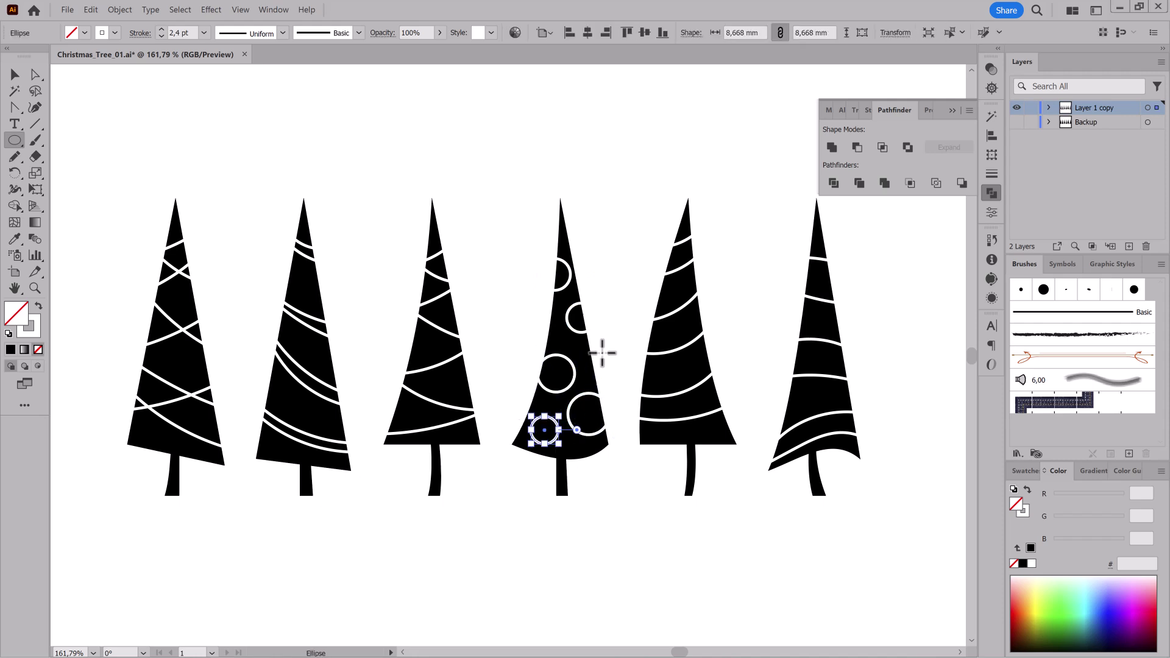
{"action": "left_click_drag", "start_coordinate": [539, 318], "coordinate": [579, 351]}
{"action": "left_click", "coordinate": [615, 551], "text": "ctrl"}
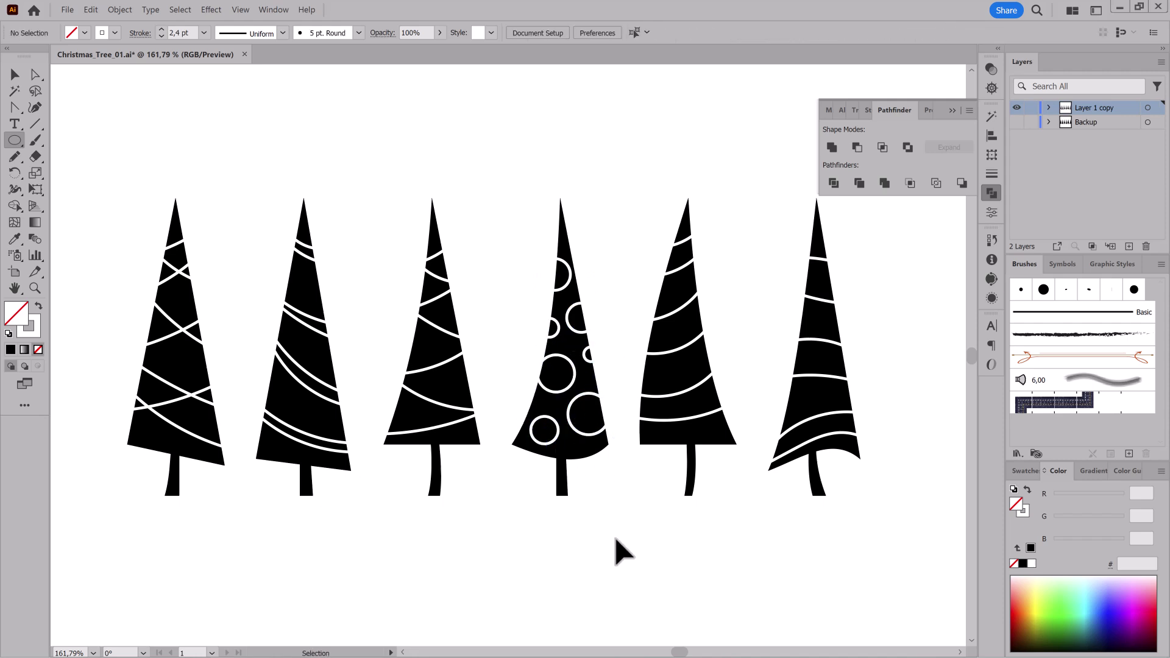
{"action": "left_click", "coordinate": [1048, 107]}
- Recolour all stripe and circle strokes to salmon FFAA6D and duplicate the layer as a backup
{"action": "scroll", "coordinate": [1093, 145], "scroll_direction": "down", "scroll_amount": 3}
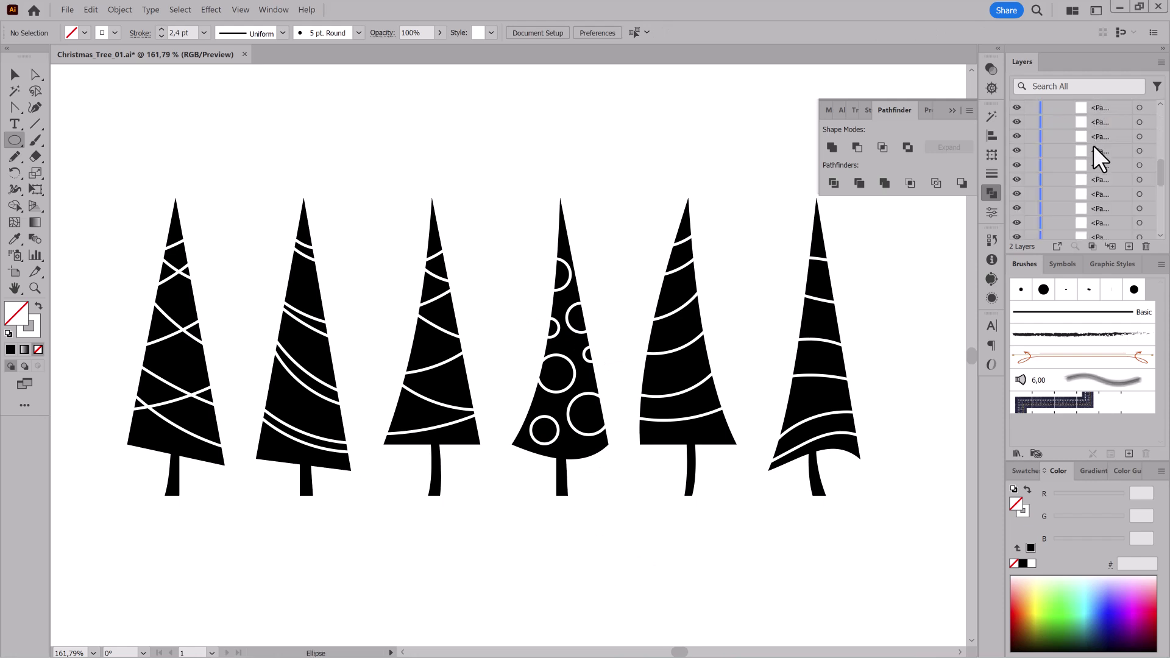
{"action": "scroll", "coordinate": [1095, 148], "scroll_direction": "down", "scroll_amount": 3}
{"action": "left_click_drag", "start_coordinate": [1142, 211], "coordinate": [1139, 115]}
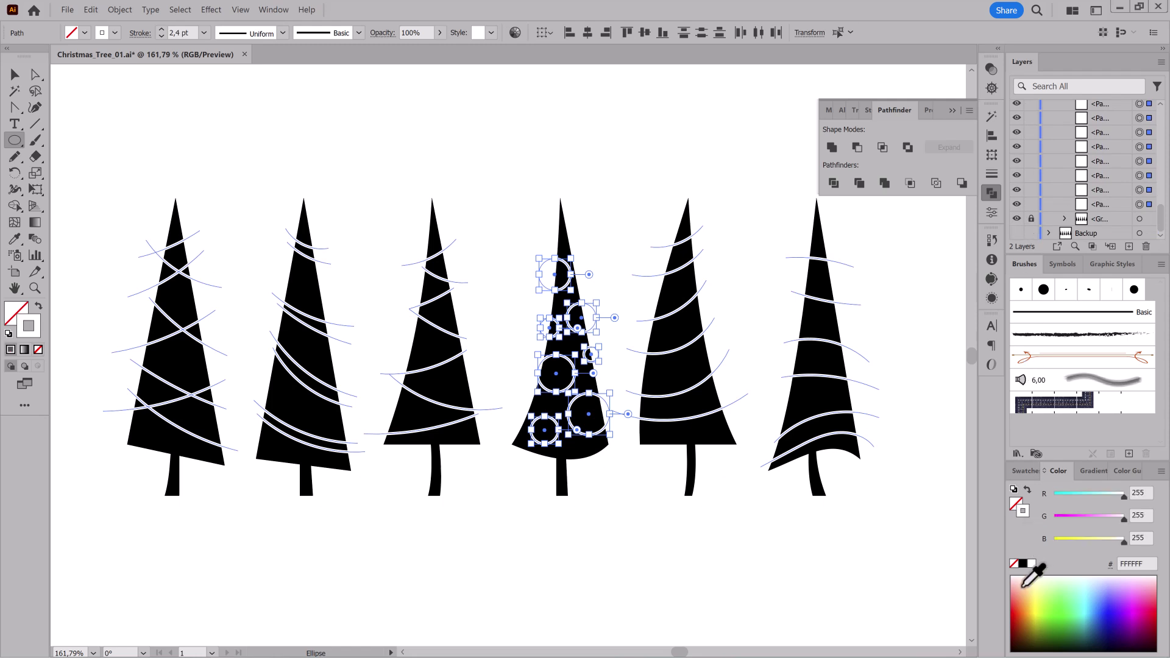
{"action": "left_click", "coordinate": [1030, 577]}
{"action": "scroll", "coordinate": [1091, 147], "scroll_direction": "up", "scroll_amount": 6}
{"action": "left_click", "coordinate": [1048, 108]}
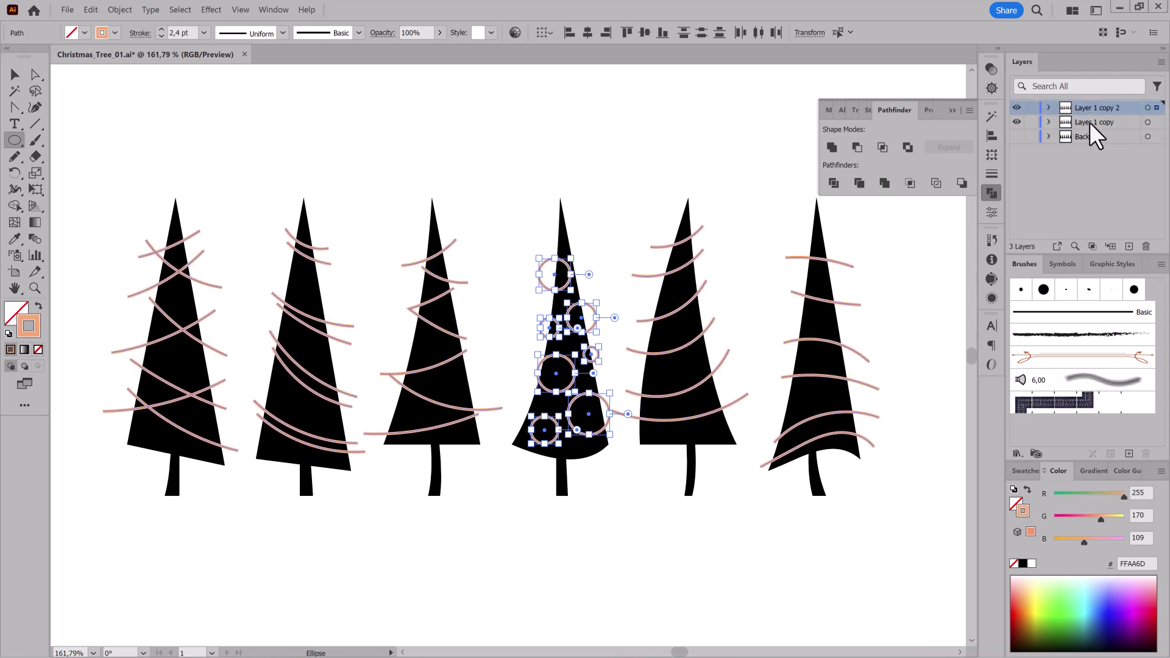
{"action": "double_click", "coordinate": [1115, 119]}
- Name the copy Backup, hide it, and convert the salmon strokes to filled outlines
{"action": "type", "text": "Backup"}
{"action": "left_click", "coordinate": [1017, 122]}
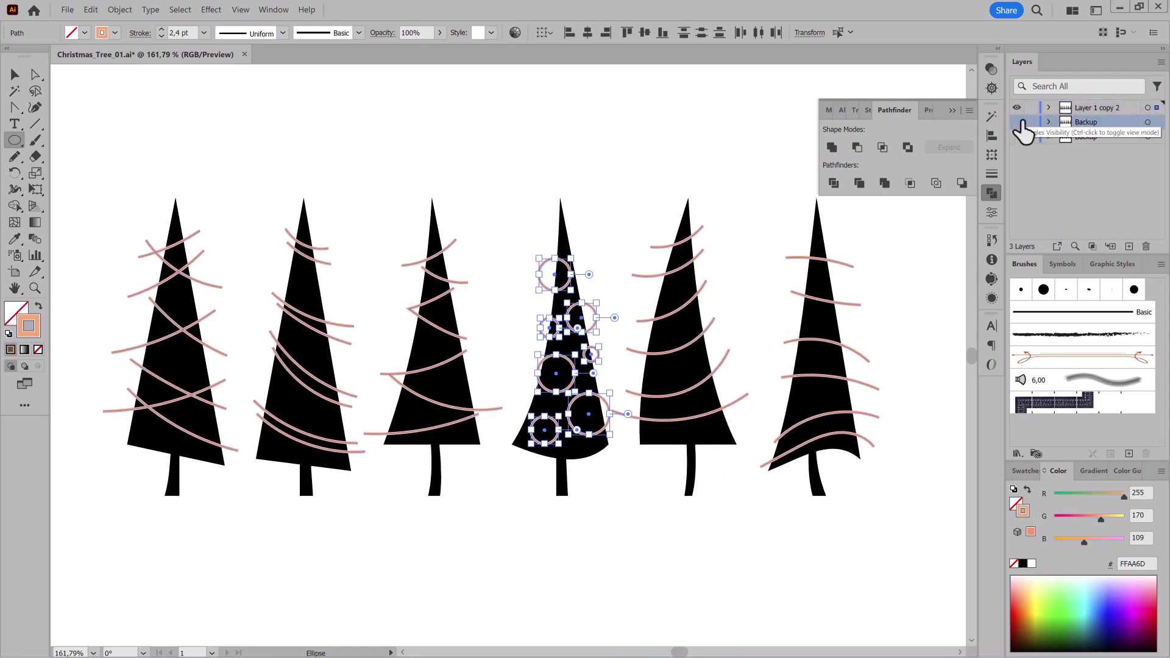
{"action": "left_click", "coordinate": [120, 9]}
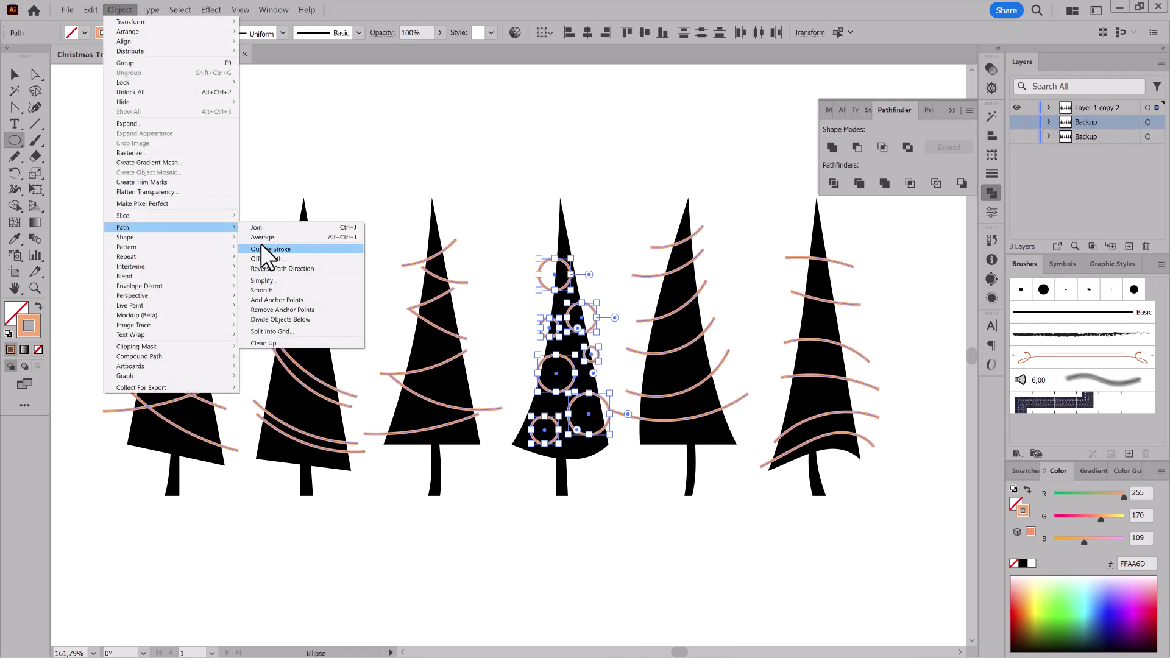
{"action": "left_click", "coordinate": [261, 244]}
{"action": "left_click", "coordinate": [35, 74]}
- Compound the first tree's garlands, cut them out with Minus Front, and lock it
{"action": "left_click_drag", "start_coordinate": [88, 176], "coordinate": [231, 527]}
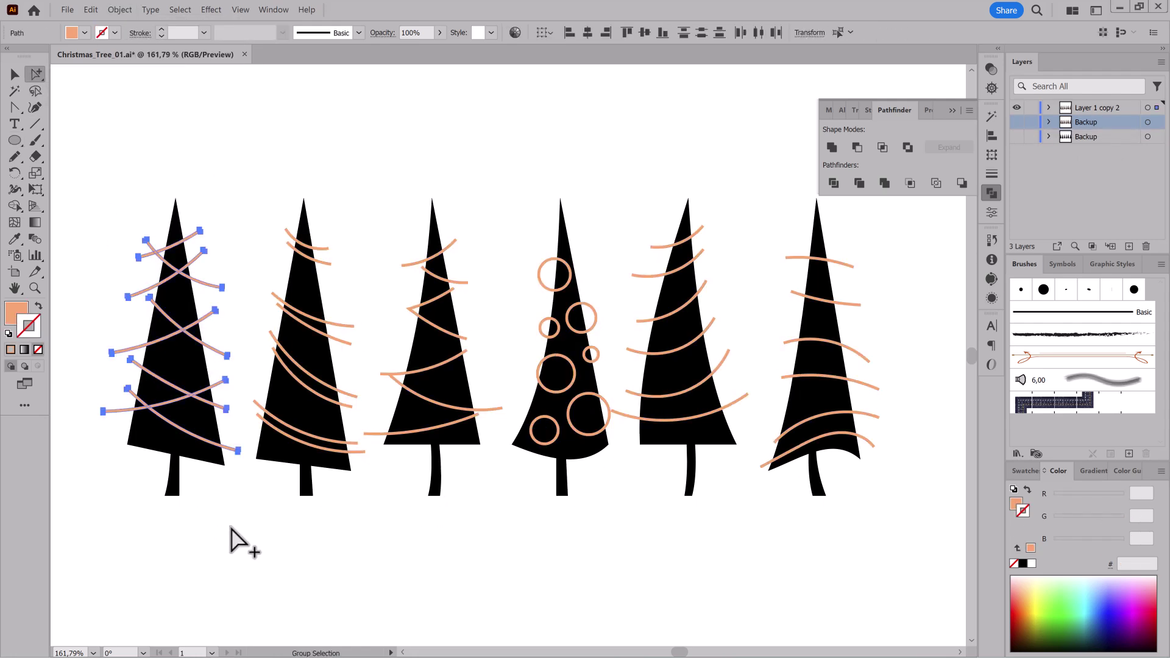
{"action": "left_click", "coordinate": [120, 9]}
{"action": "left_click", "coordinate": [305, 354]}
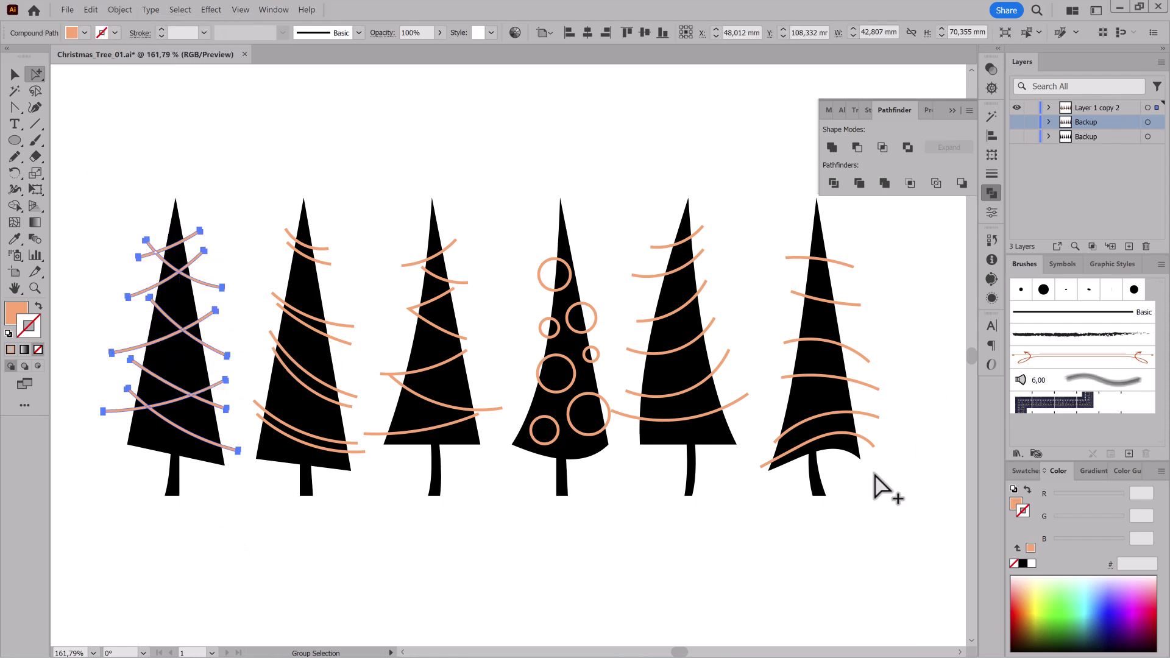
{"action": "scroll", "coordinate": [1066, 171], "scroll_direction": "down", "scroll_amount": 5}
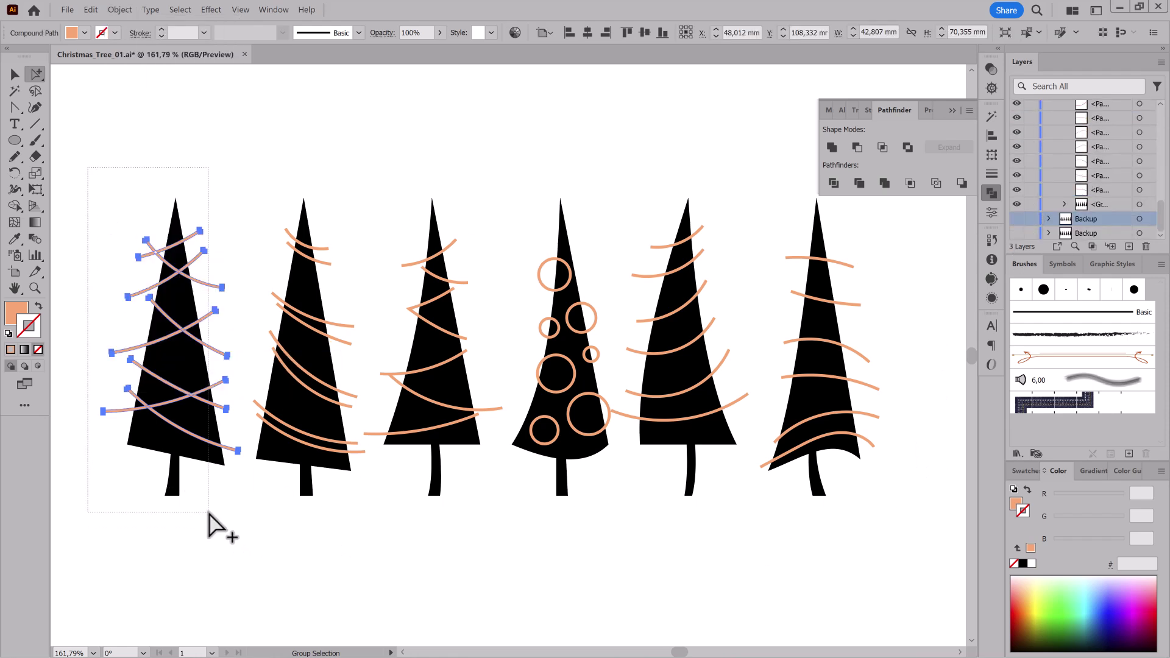
{"action": "left_click", "coordinate": [857, 147]}
{"action": "left_click", "coordinate": [281, 143]}
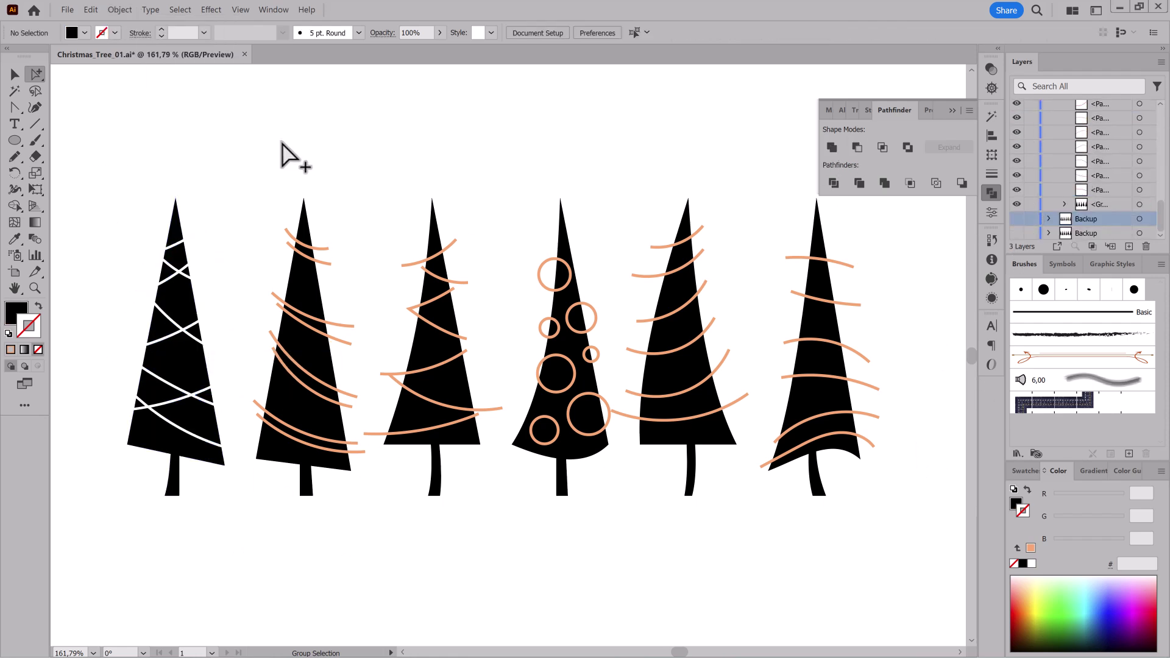
{"action": "left_click", "coordinate": [1033, 204]}
- Make compound paths of the garlands and circles on trees two through five
{"action": "left_click_drag", "start_coordinate": [249, 193], "coordinate": [365, 548]}
{"action": "left_click", "coordinate": [120, 9]}
{"action": "left_click", "coordinate": [301, 356]}
{"action": "left_click_drag", "start_coordinate": [400, 200], "coordinate": [454, 534]}
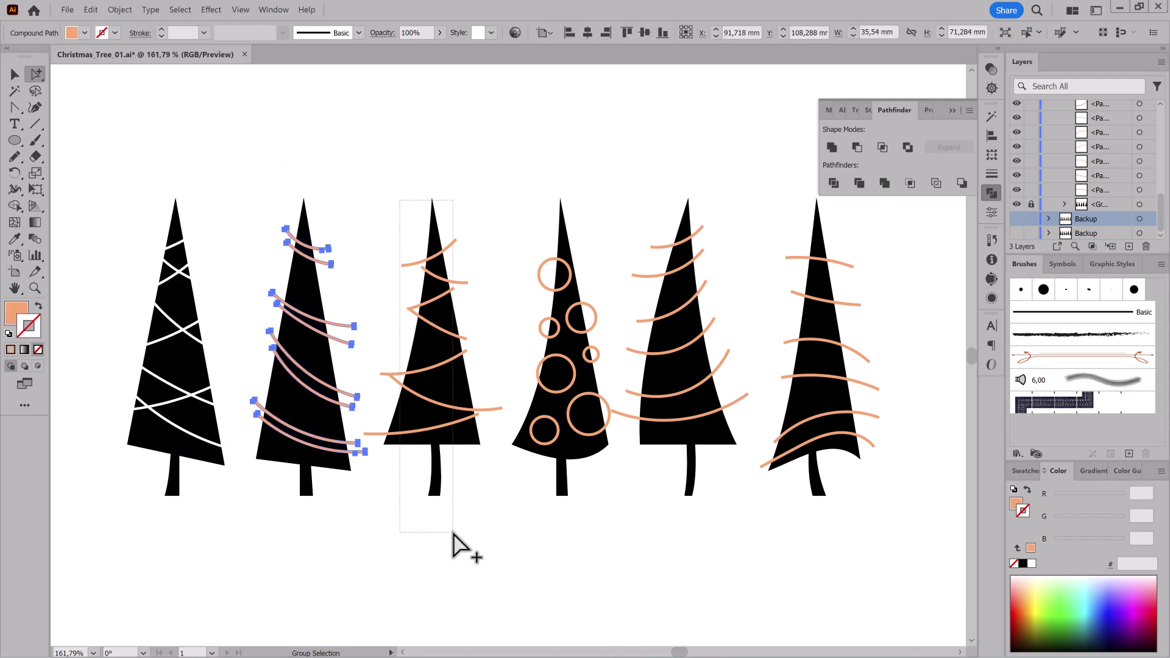
{"action": "left_click", "coordinate": [119, 9]}
{"action": "left_click", "coordinate": [299, 356]}
{"action": "left_click", "coordinate": [553, 259]}
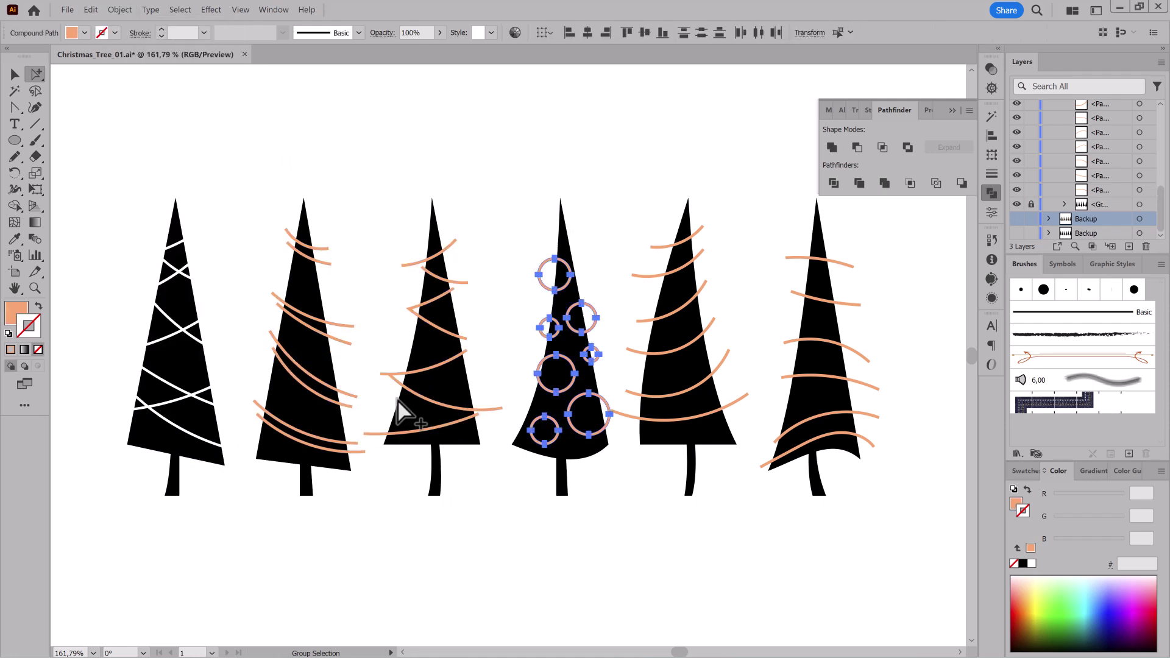
{"action": "left_click", "coordinate": [119, 9]}
{"action": "left_click", "coordinate": [293, 359]}
{"action": "left_click_drag", "start_coordinate": [646, 201], "coordinate": [721, 496]}
{"action": "left_click", "coordinate": [119, 9]}
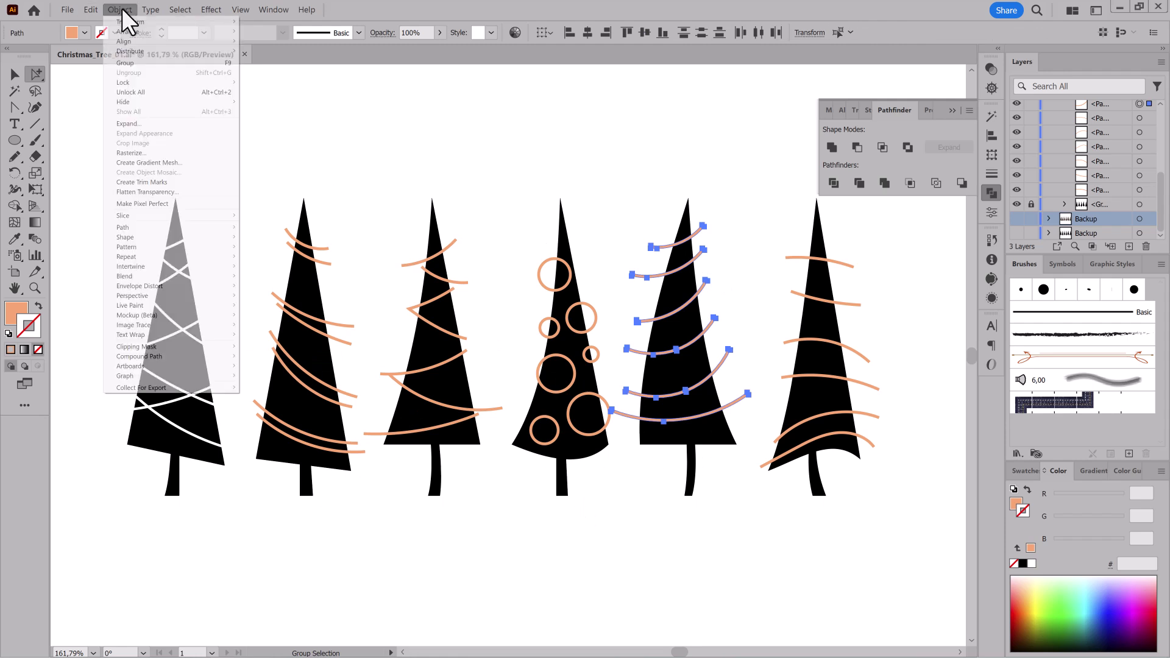
{"action": "left_click", "coordinate": [74, 92]}
- Zoom in and draw small bead circles on the fifth tree's top and second garlands
{"action": "left_click_drag", "start_coordinate": [18, 141], "coordinate": [61, 177]}
{"action": "left_click", "coordinate": [792, 317], "text": "ctrl"}
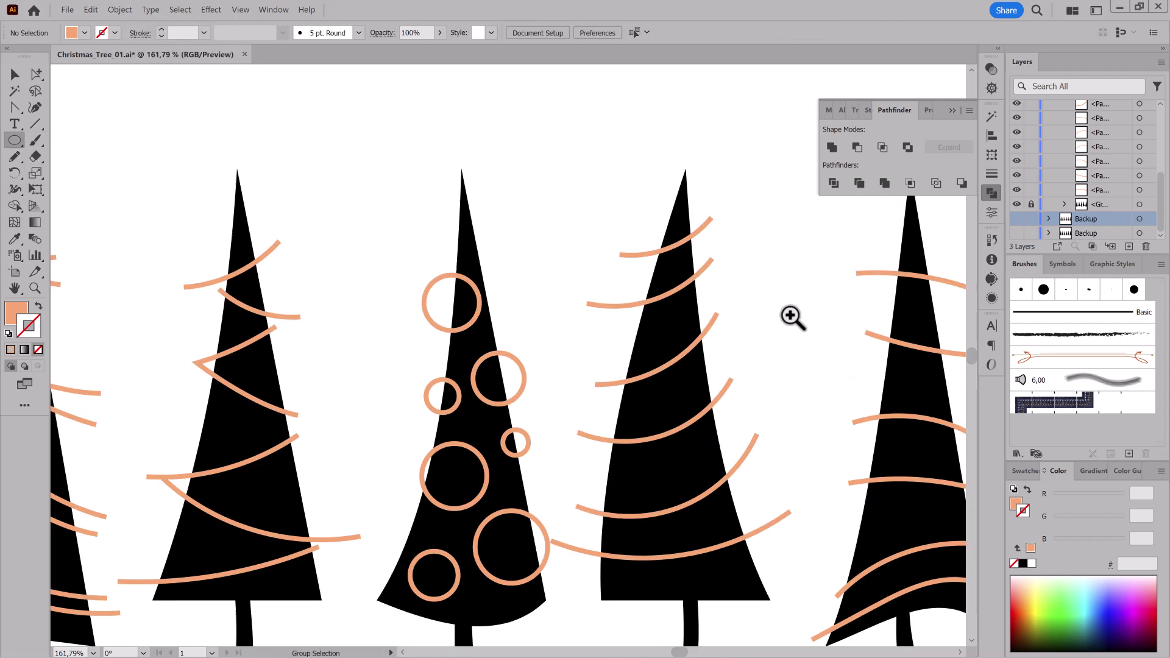
{"action": "left_click_drag", "start_coordinate": [612, 250], "coordinate": [632, 270]}
{"action": "left_click_drag", "start_coordinate": [599, 353], "coordinate": [597, 345]}
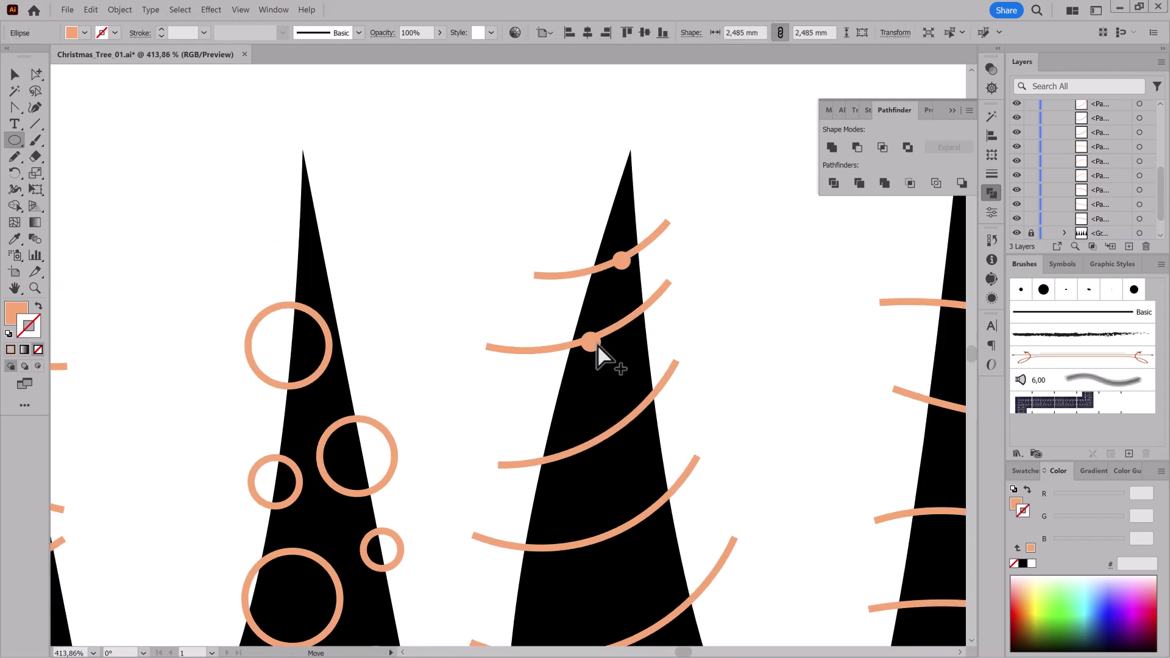
{"action": "scroll", "coordinate": [628, 287], "scroll_direction": "down", "scroll_amount": 3}
- Copy a bead onto the fifth tree's third garland
{"action": "left_click", "coordinate": [14, 74]}
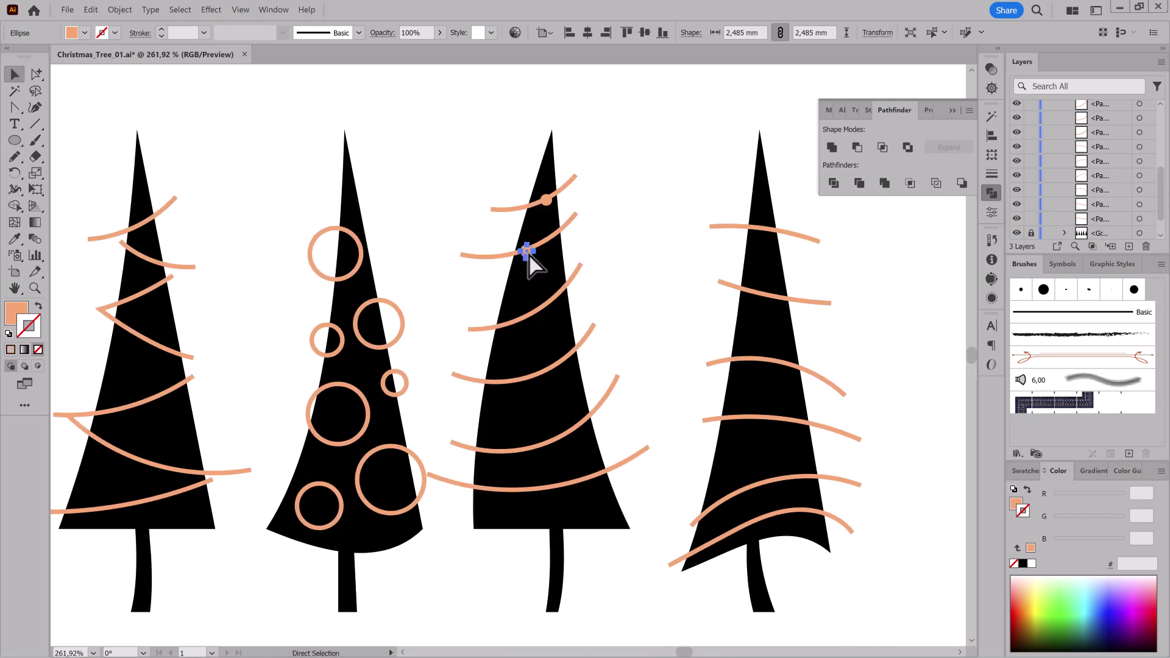
{"action": "left_click_drag", "start_coordinate": [527, 251], "coordinate": [557, 295]}
{"action": "left_click", "coordinate": [536, 324], "text": "ctrl"}
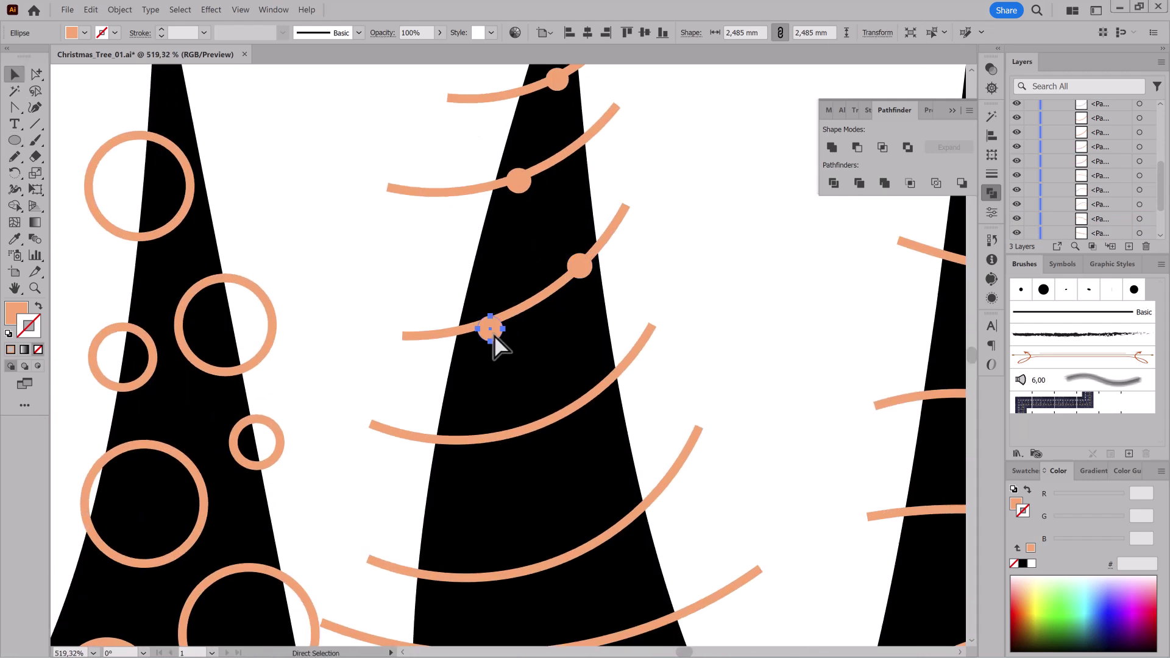
{"action": "scroll", "coordinate": [580, 414], "scroll_direction": "down", "scroll_amount": 5}
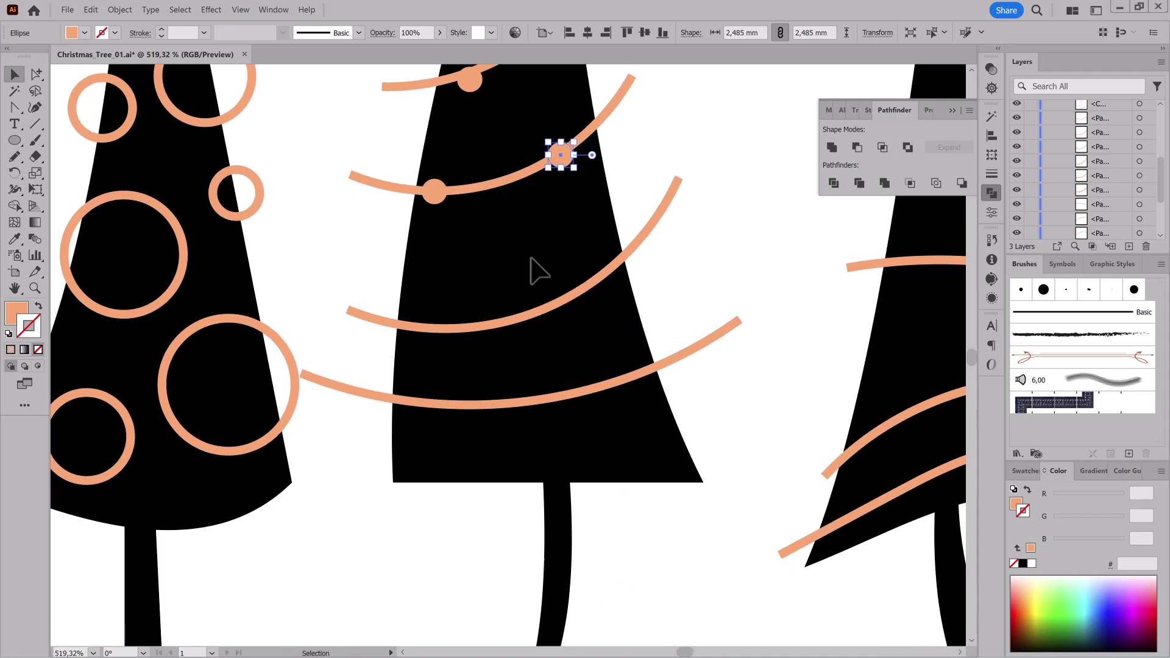
- Draw two beads on a lower garland and three along the lowest garland, then zoom out
{"action": "key", "text": "l"}
{"action": "left_click_drag", "start_coordinate": [523, 297], "coordinate": [551, 324]}
{"action": "left_click_drag", "start_coordinate": [418, 317], "coordinate": [447, 344]}
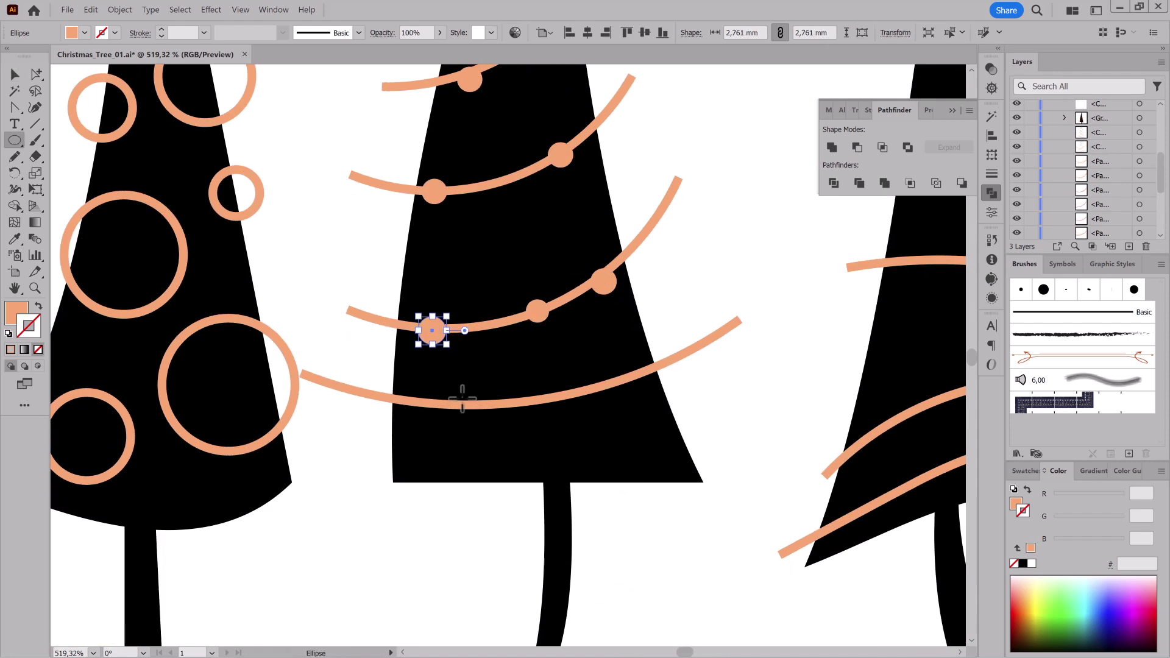
{"action": "left_click_drag", "start_coordinate": [413, 393], "coordinate": [428, 409]}
{"action": "left_click_drag", "start_coordinate": [516, 393], "coordinate": [542, 421]}
{"action": "left_click_drag", "start_coordinate": [619, 371], "coordinate": [644, 397]}
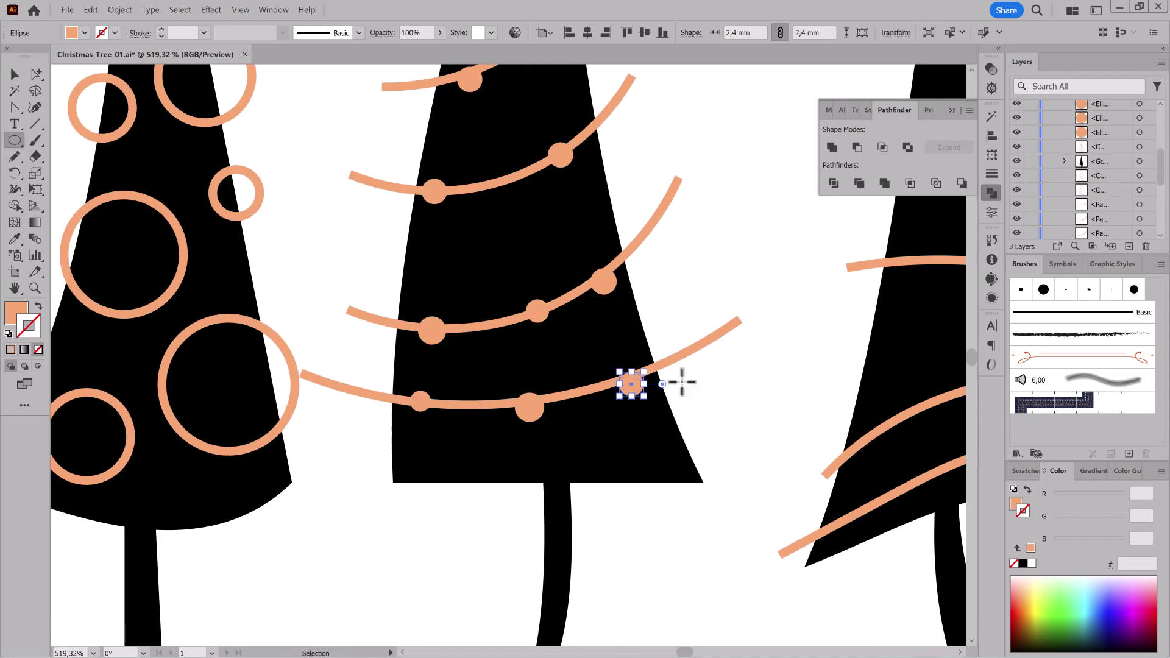
{"action": "key", "text": "ctrl+0"}
{"action": "left_click", "coordinate": [36, 74]}
- Combine the rightmost tree's orange stripes into a compound path
{"action": "left_click_drag", "start_coordinate": [495, 157], "coordinate": [606, 481]}
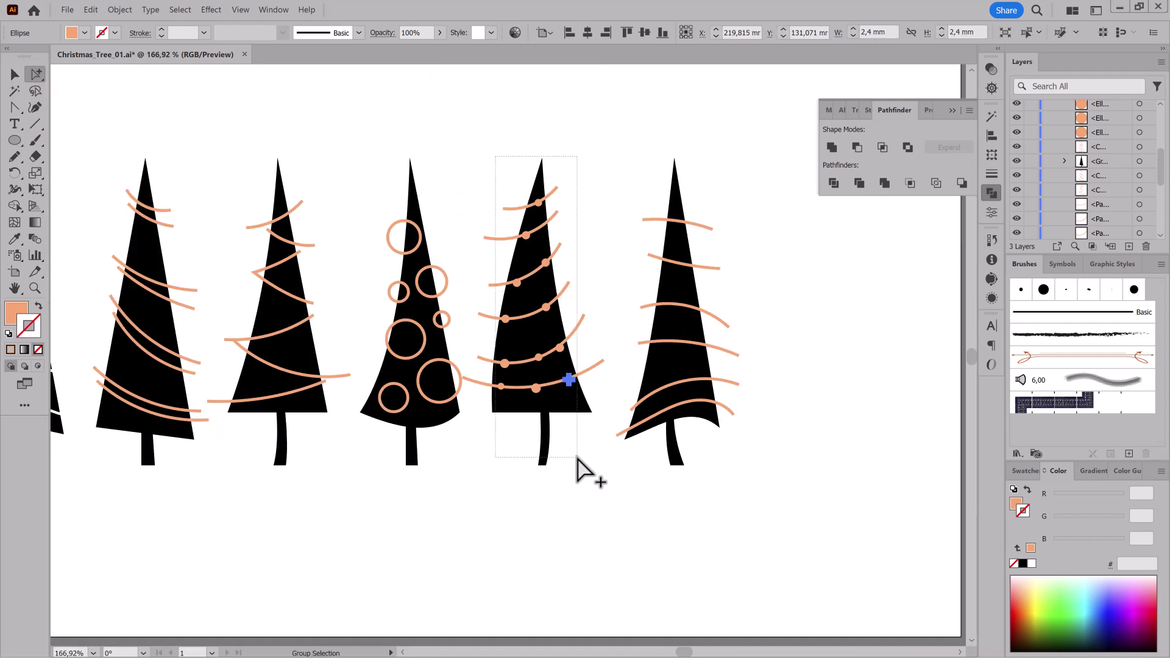
{"action": "left_click", "coordinate": [120, 10]}
{"action": "left_click_drag", "start_coordinate": [692, 431], "coordinate": [746, 204]}
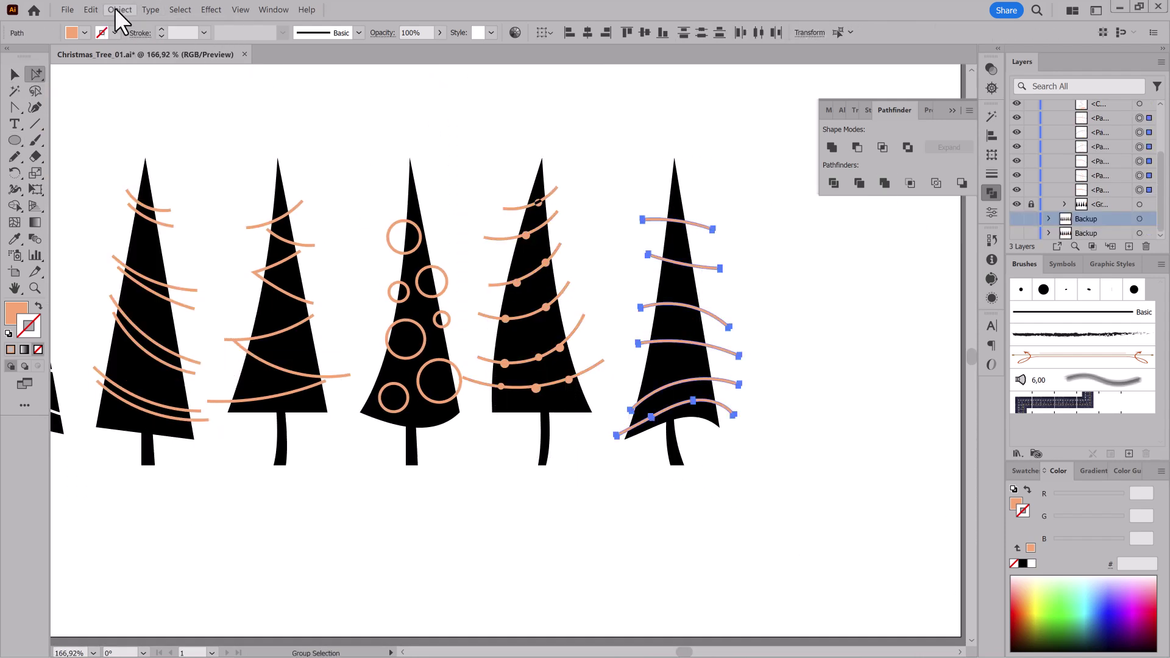
{"action": "left_click", "coordinate": [122, 10]}
{"action": "left_click", "coordinate": [262, 356]}
- Minus Front the stripes from the second and third trees and the circles from the fourth
{"action": "scroll", "coordinate": [512, 262], "scroll_direction": "left", "scroll_amount": 5}
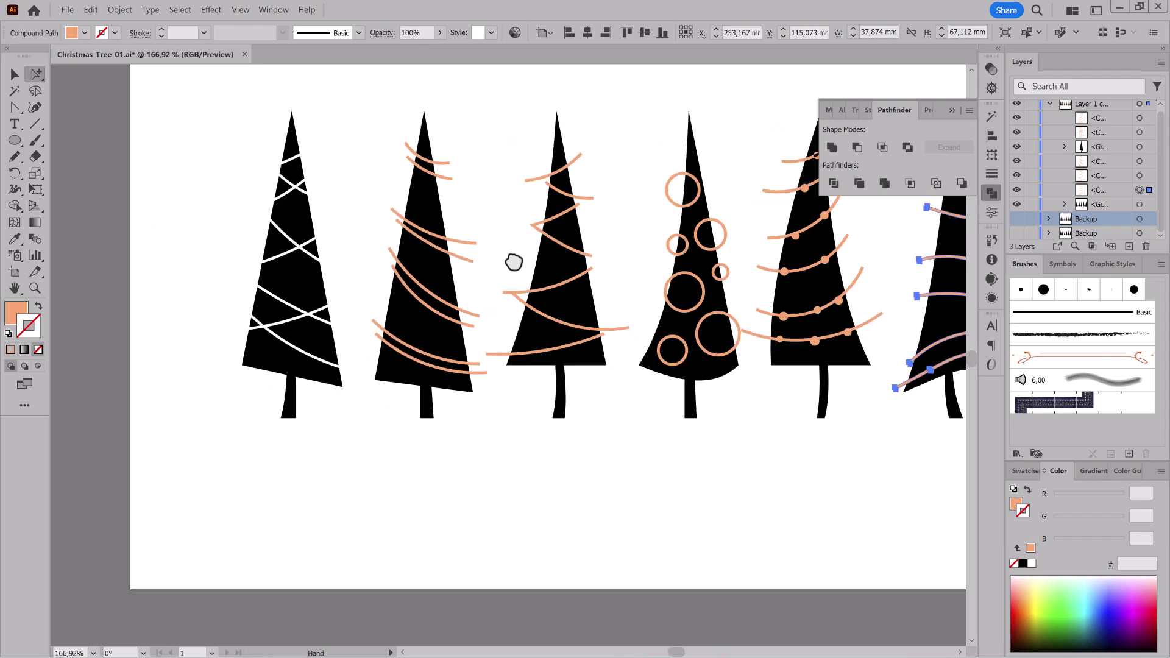
{"action": "left_click_drag", "start_coordinate": [512, 261], "coordinate": [481, 512]}
{"action": "left_click", "coordinate": [857, 147]}
{"action": "left_click_drag", "start_coordinate": [666, 196], "coordinate": [549, 463]}
{"action": "left_click", "coordinate": [857, 147]}
{"action": "scroll", "coordinate": [609, 305], "scroll_direction": "right", "scroll_amount": 5}
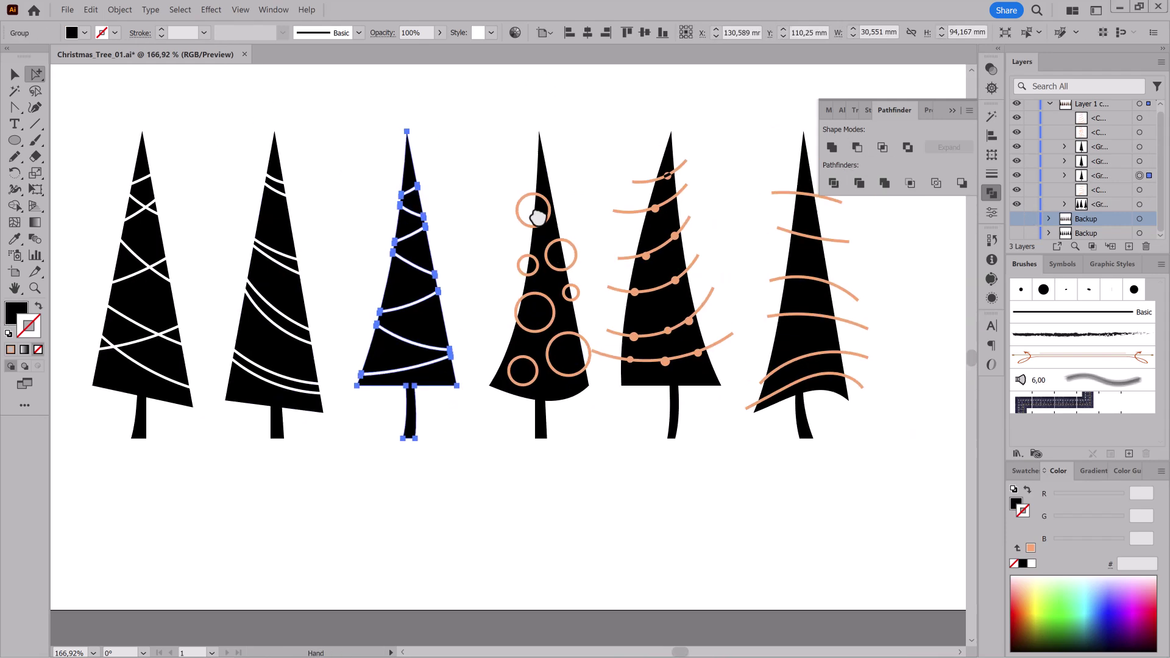
{"action": "left_click_drag", "start_coordinate": [507, 167], "coordinate": [574, 468]}
{"action": "left_click", "coordinate": [857, 147]}
- Zoom in and select the beaded tree's garlands and beads
{"action": "left_click_drag", "start_coordinate": [635, 129], "coordinate": [692, 451]}
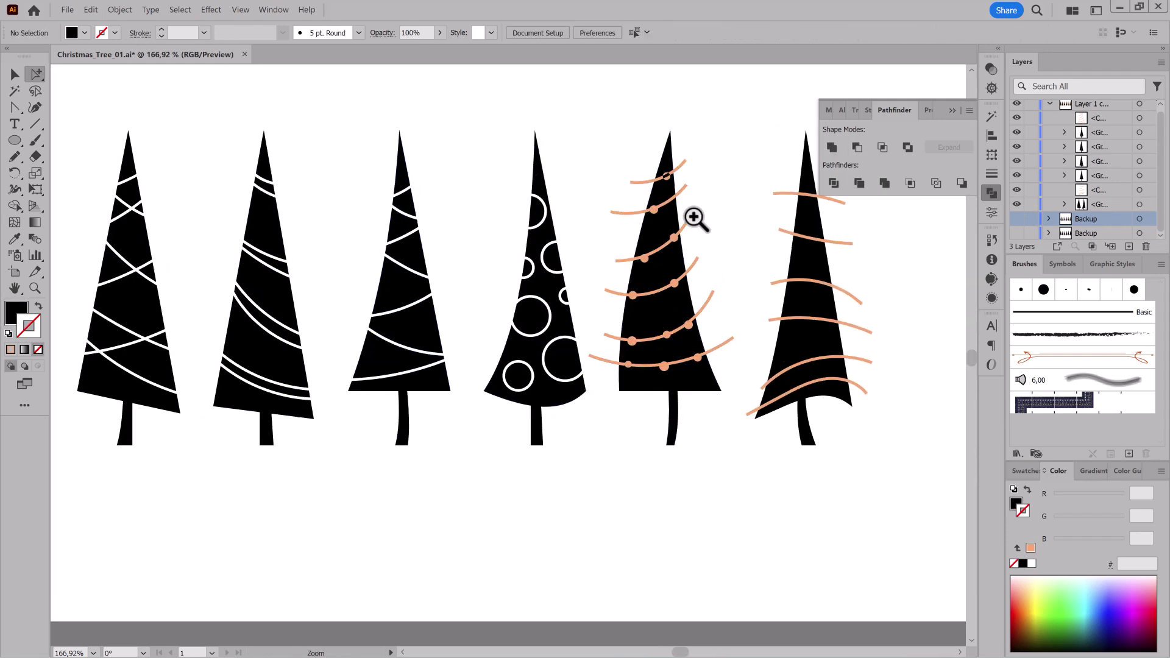
{"action": "left_click", "coordinate": [694, 220], "text": "ctrl"}
{"action": "left_click_drag", "start_coordinate": [792, 610], "coordinate": [271, 146]}
- Attempt to make the beaded tree's garlands and beads a compound path, dismissing the error
{"action": "scroll", "coordinate": [692, 391], "scroll_direction": "down", "scroll_amount": 5}
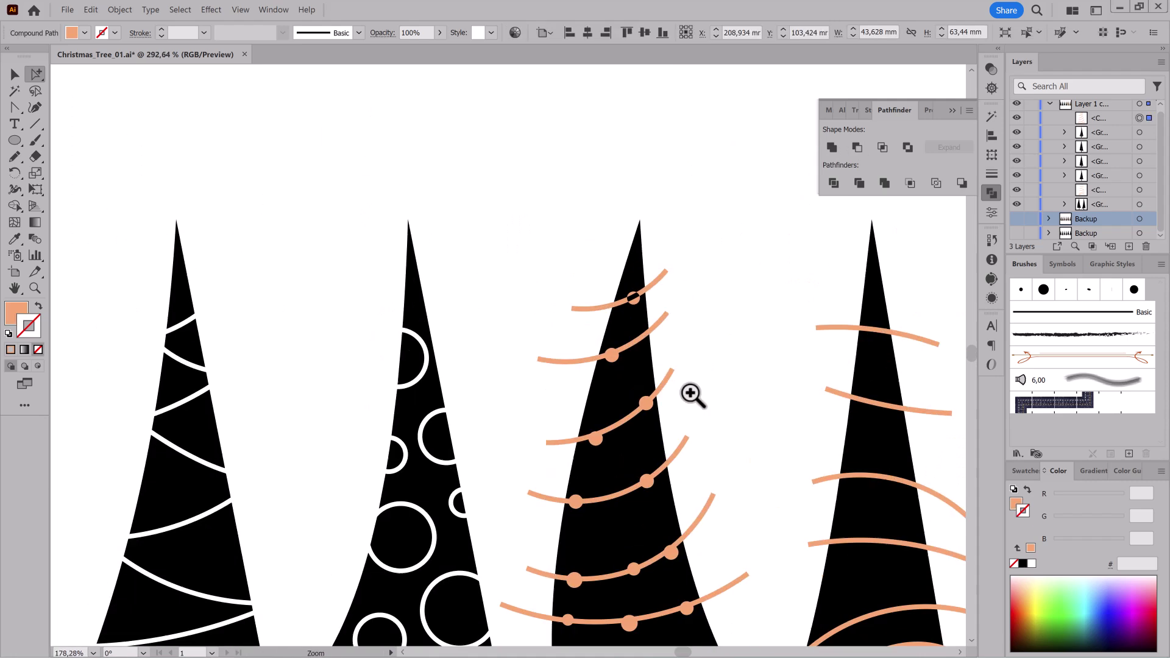
{"action": "left_click", "coordinate": [120, 9]}
{"action": "left_click", "coordinate": [289, 365]}
{"action": "left_click", "coordinate": [677, 313], "text": "ctrl"}
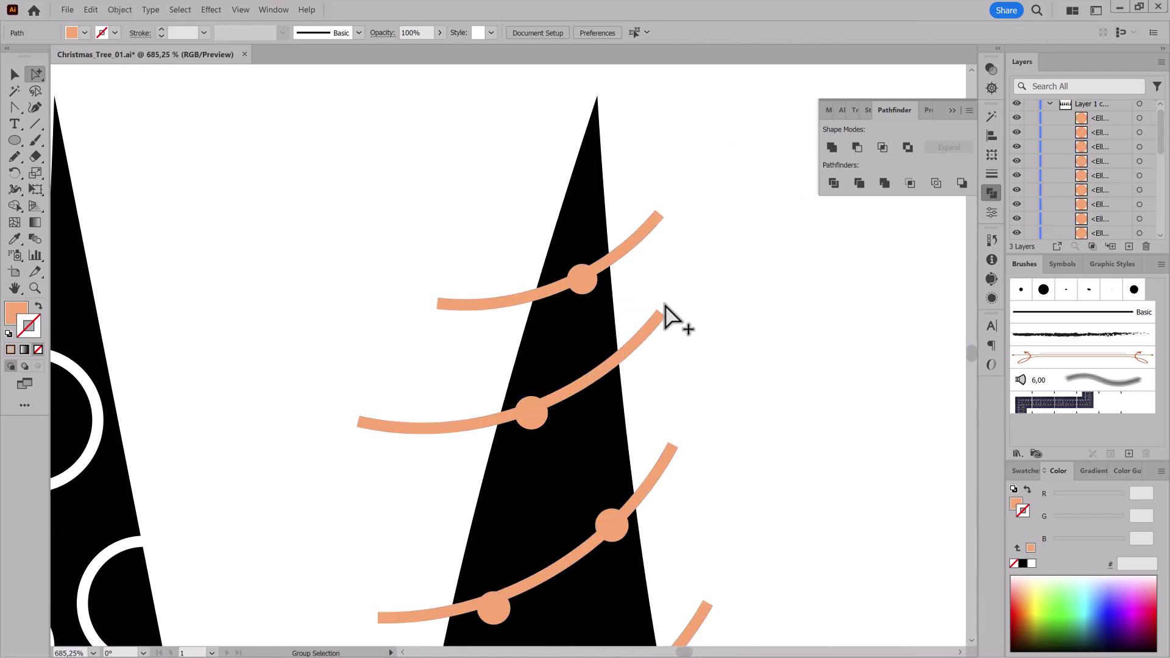
{"action": "scroll", "coordinate": [707, 367], "scroll_direction": "up", "scroll_amount": 5}
{"action": "left_click_drag", "start_coordinate": [464, 135], "coordinate": [610, 524]}
{"action": "left_click", "coordinate": [120, 9]}
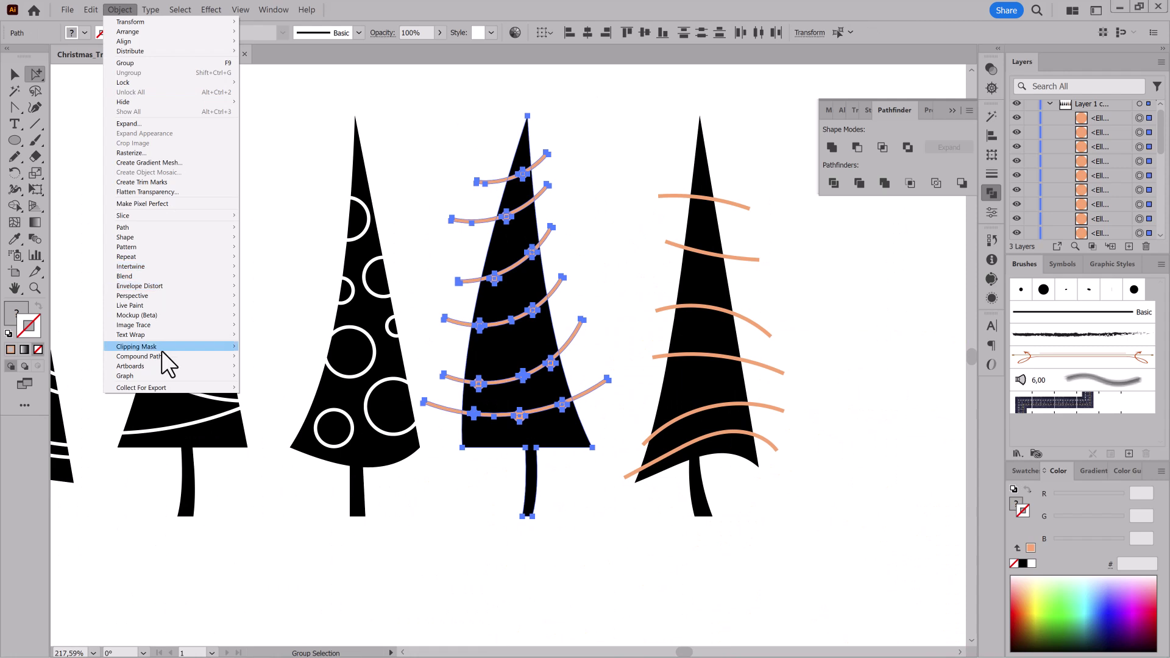
{"action": "left_click", "coordinate": [162, 350]}
{"action": "left_click", "coordinate": [699, 350]}
- Expand the tree group, add the tree shape to the selection, and reapply the combine
{"action": "scroll", "coordinate": [1073, 183], "scroll_direction": "down", "scroll_amount": 5}
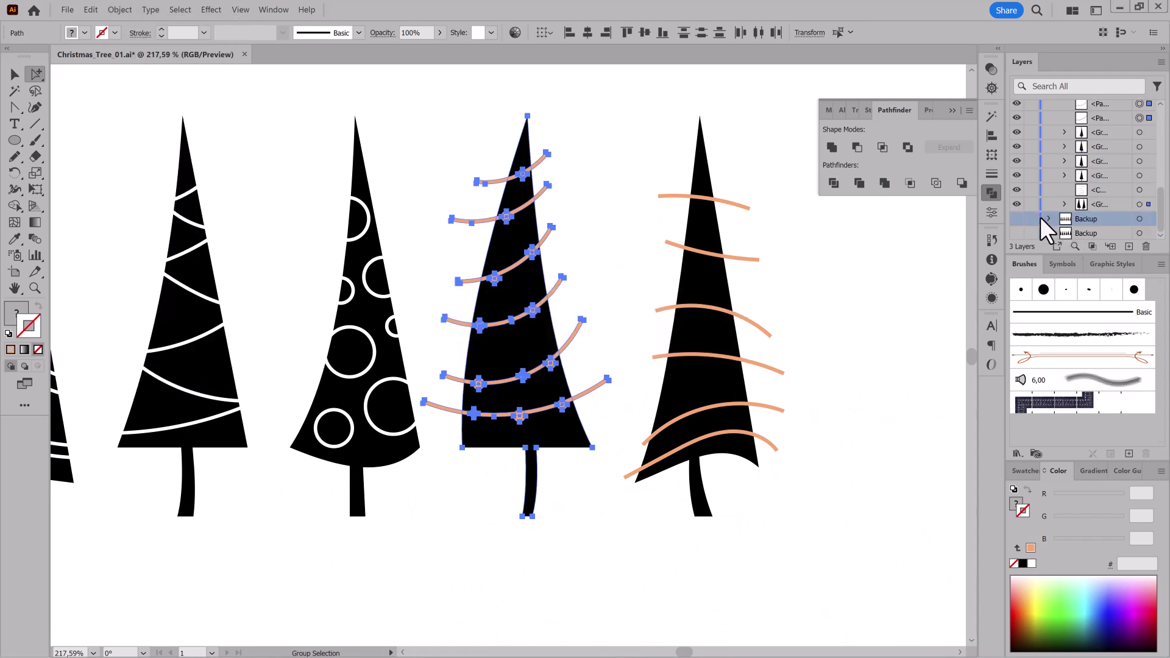
{"action": "left_click", "coordinate": [1064, 204]}
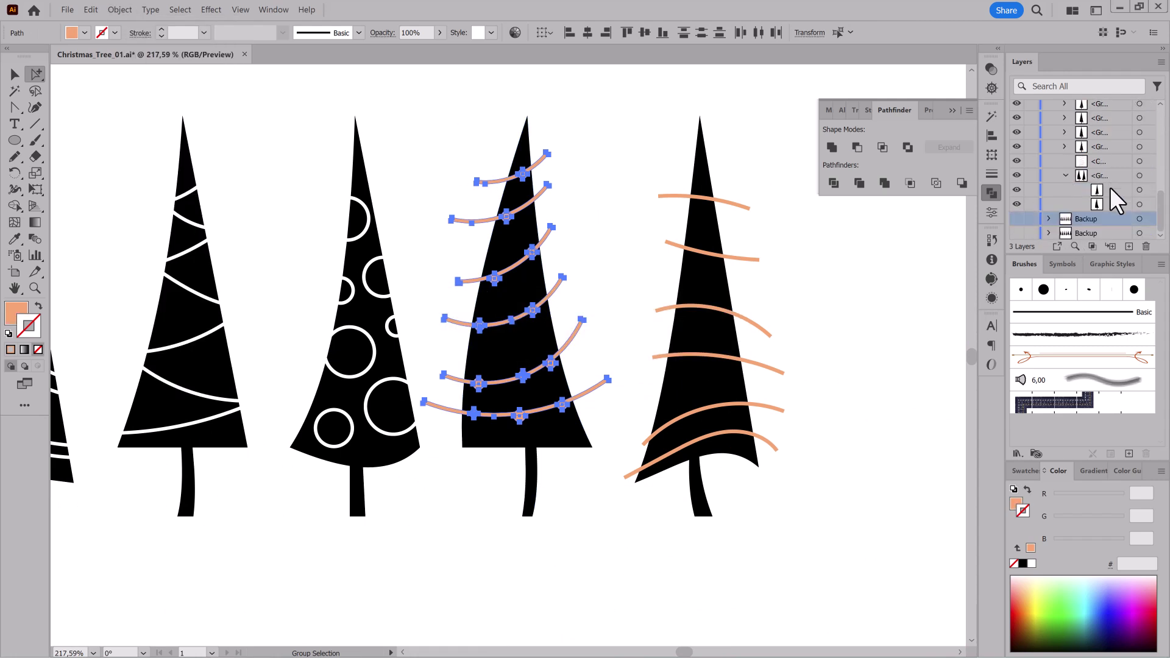
{"action": "left_click", "coordinate": [500, 365], "text": "shift"}
{"action": "left_click", "coordinate": [120, 9]}
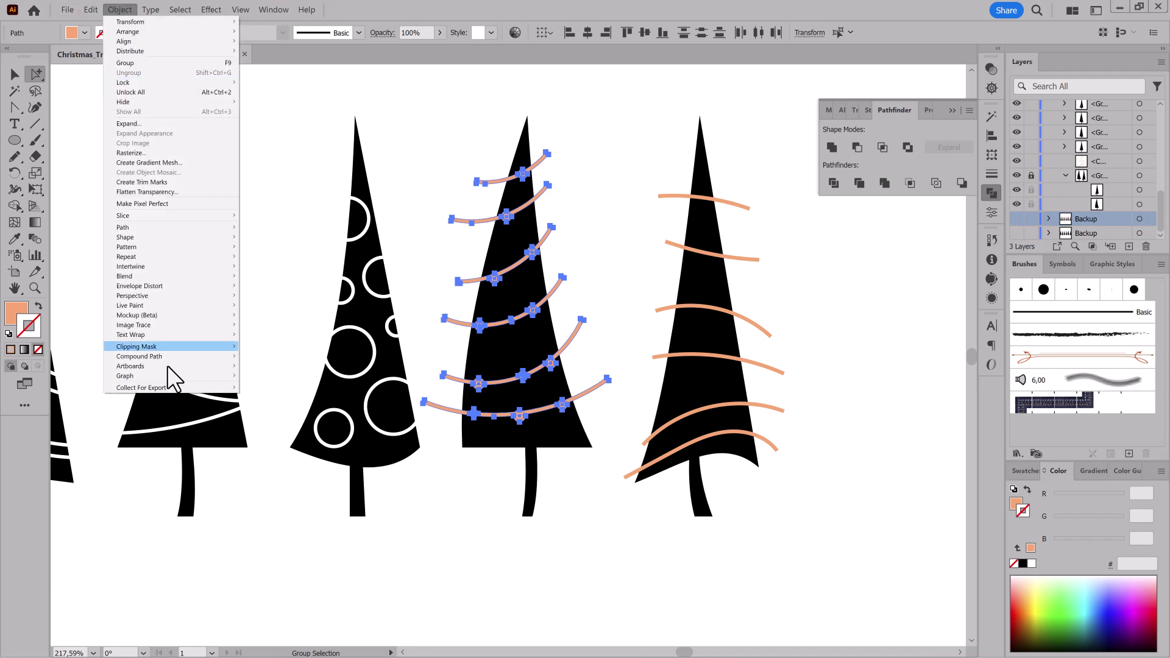
{"action": "left_click", "coordinate": [170, 374]}
{"action": "left_click", "coordinate": [621, 189]}
- Undo, replace the top bead, and make the garlands and beads one compound path
{"action": "scroll", "coordinate": [529, 175], "scroll_direction": "up", "scroll_amount": 5}
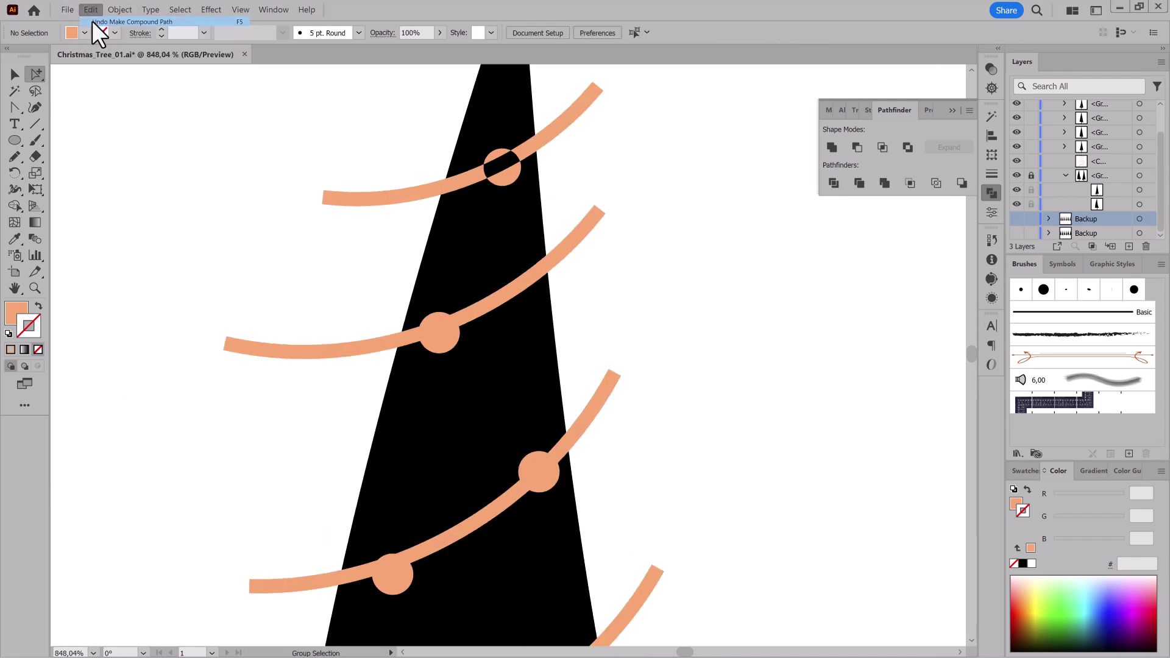
{"action": "left_click", "coordinate": [93, 21]}
{"action": "key", "text": "Delete"}
{"action": "key", "text": "l"}
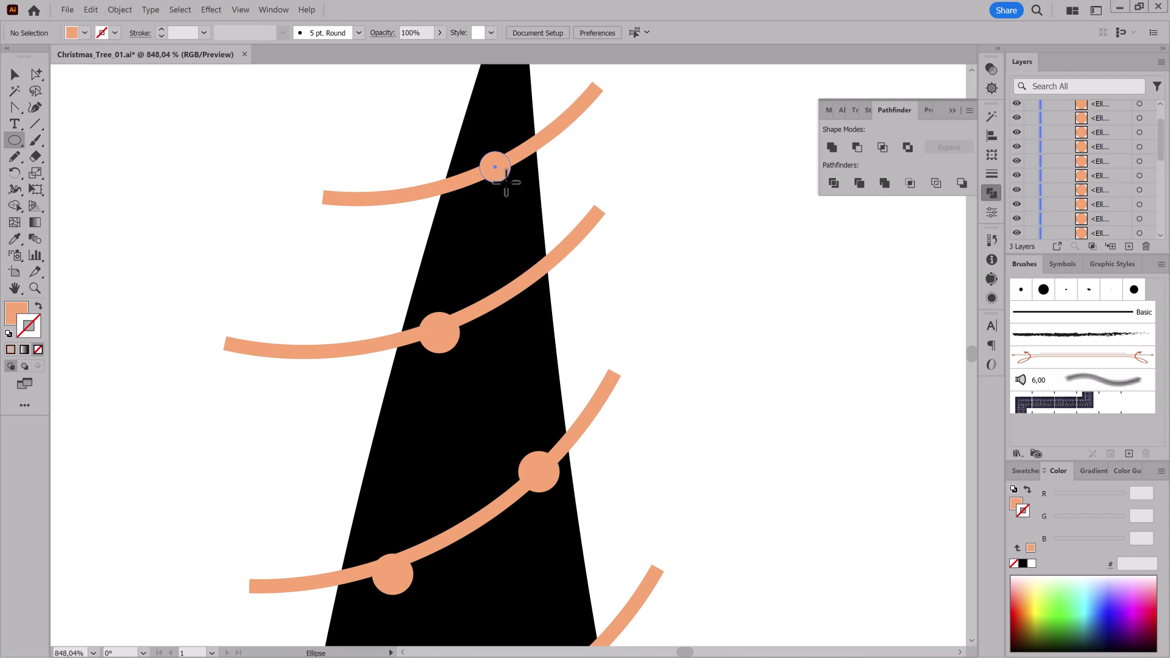
{"action": "scroll", "coordinate": [506, 183], "scroll_direction": "down", "scroll_amount": 5}
{"action": "key", "text": "v"}
{"action": "left_click_drag", "start_coordinate": [479, 144], "coordinate": [600, 496]}
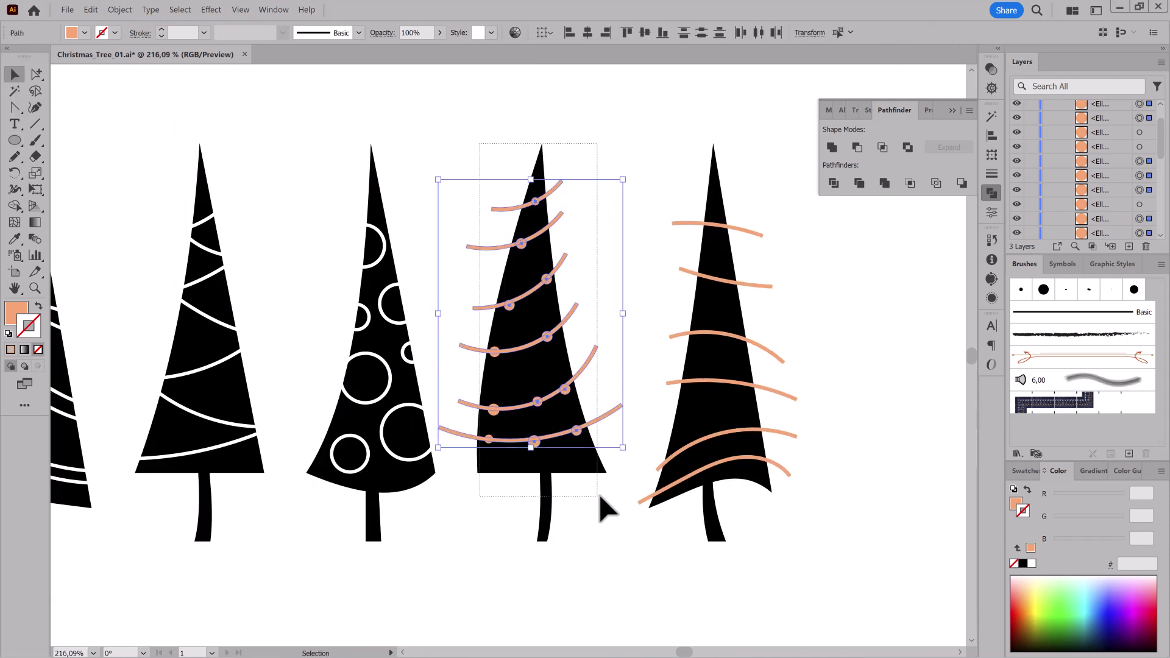
{"action": "left_click", "coordinate": [119, 9]}
{"action": "left_click", "coordinate": [250, 357]}
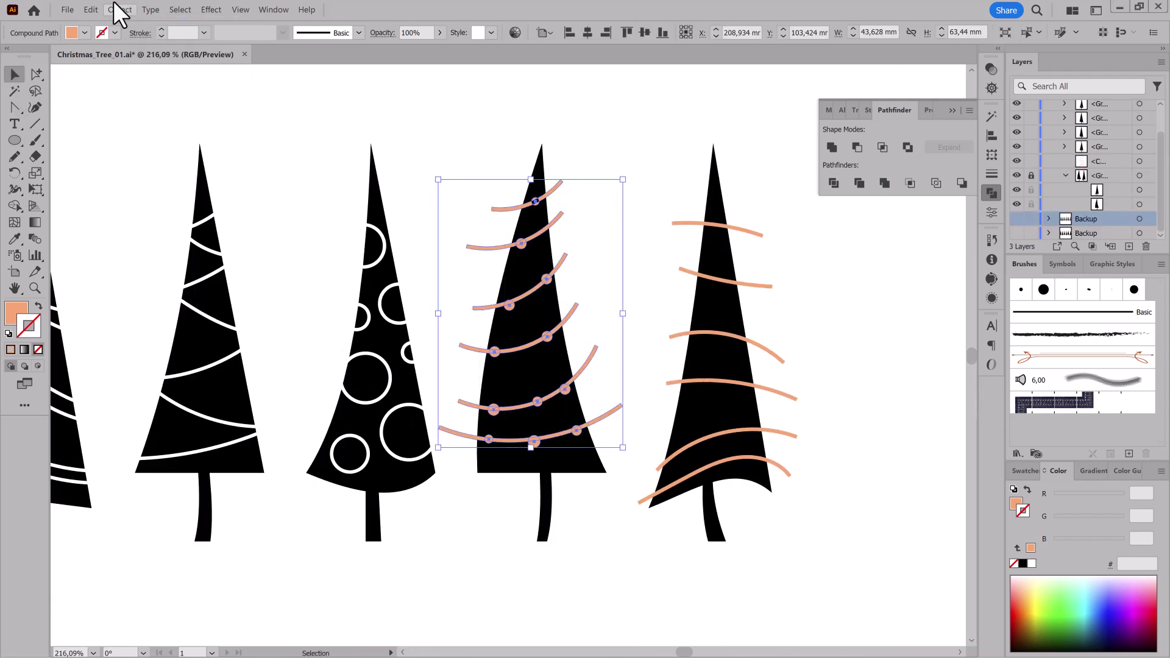
- Undo the compound path and delete the beaded tree's original top garland
{"action": "left_click", "coordinate": [90, 9]}
{"action": "left_click", "coordinate": [98, 31]}
{"action": "scroll", "coordinate": [530, 176], "scroll_direction": "up", "scroll_amount": 5}
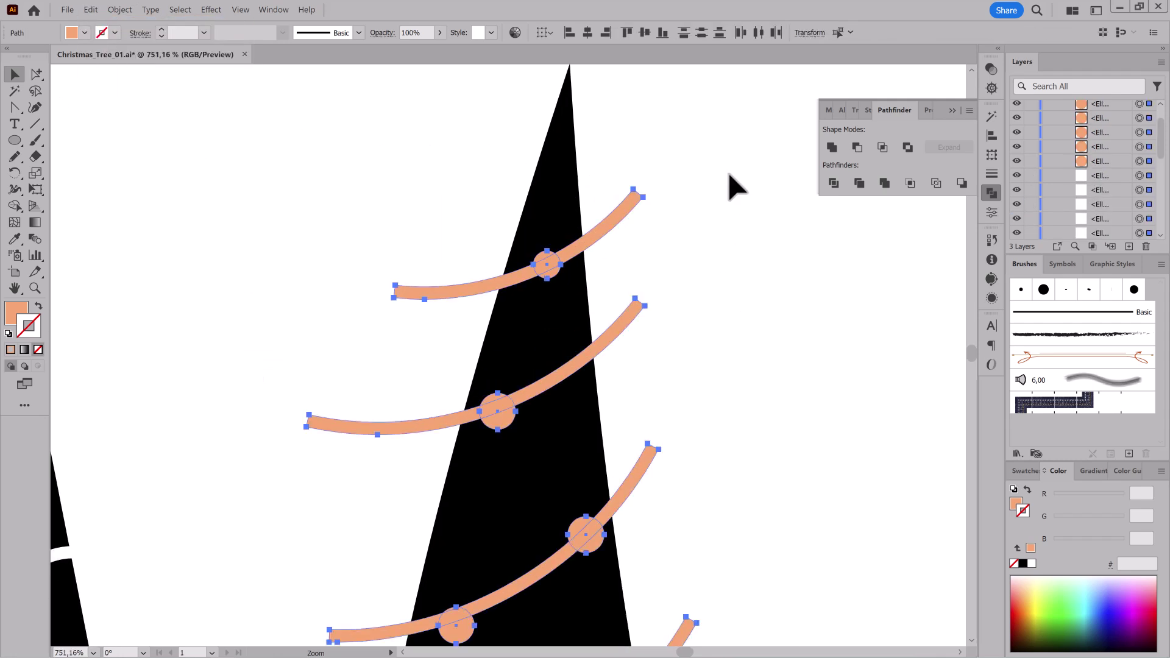
{"action": "left_click", "coordinate": [554, 268]}
{"action": "left_click", "coordinate": [93, 11]}
- Copy the second garland up to the treetop, rotate it to fit, and nudge the top bead
{"action": "left_click", "coordinate": [122, 173]}
{"action": "left_click_drag", "start_coordinate": [619, 337], "coordinate": [664, 164]}
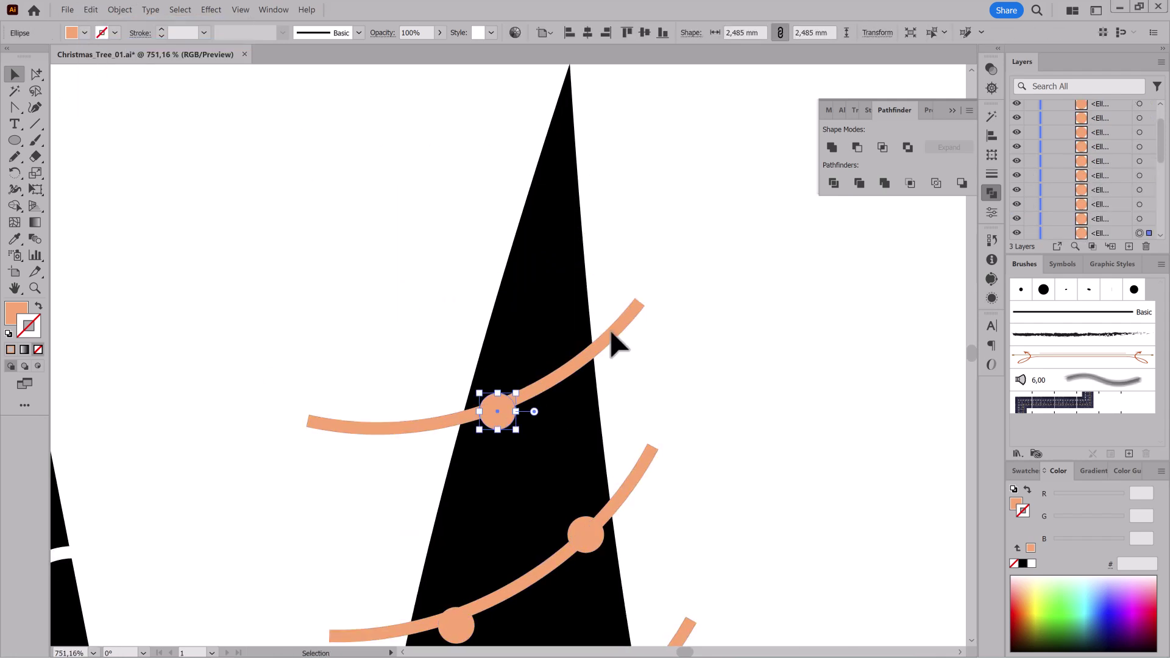
{"action": "left_click_drag", "start_coordinate": [695, 264], "coordinate": [775, 287]}
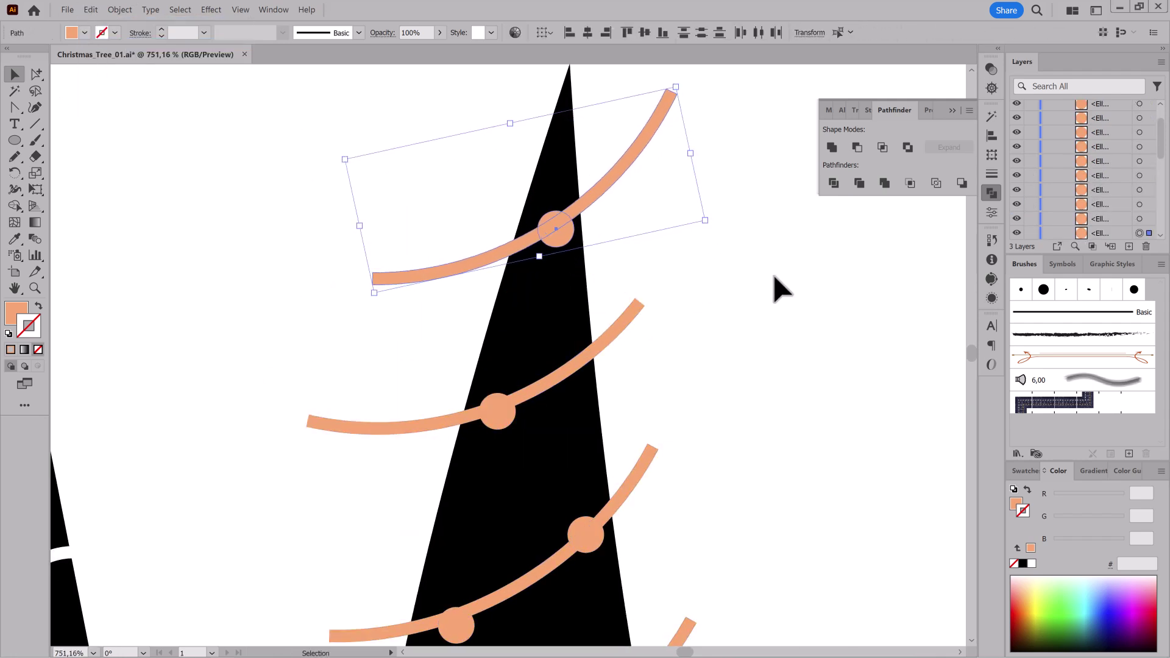
{"action": "left_click_drag", "start_coordinate": [561, 236], "coordinate": [569, 236]}
{"action": "key", "text": "e"}
- Make the garlands and beads a compound path and Minus Front them from the beaded tree
{"action": "scroll", "coordinate": [460, 287], "scroll_direction": "down", "scroll_amount": 5}
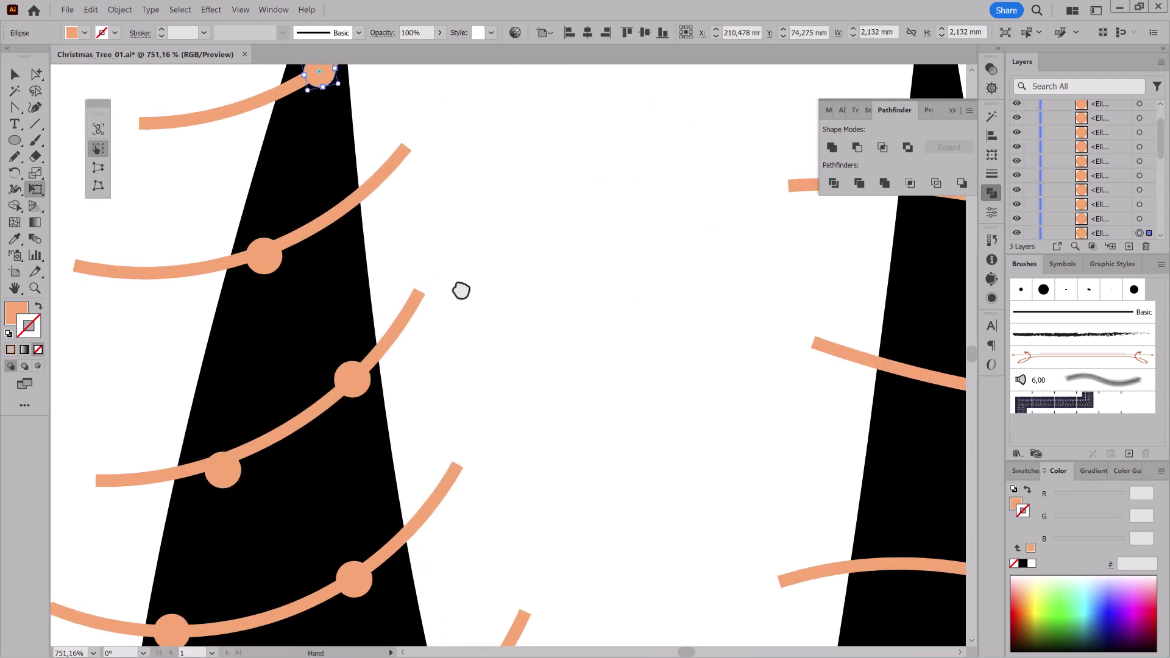
{"action": "scroll", "coordinate": [512, 277], "scroll_direction": "down", "scroll_amount": 3}
{"action": "key", "text": "a"}
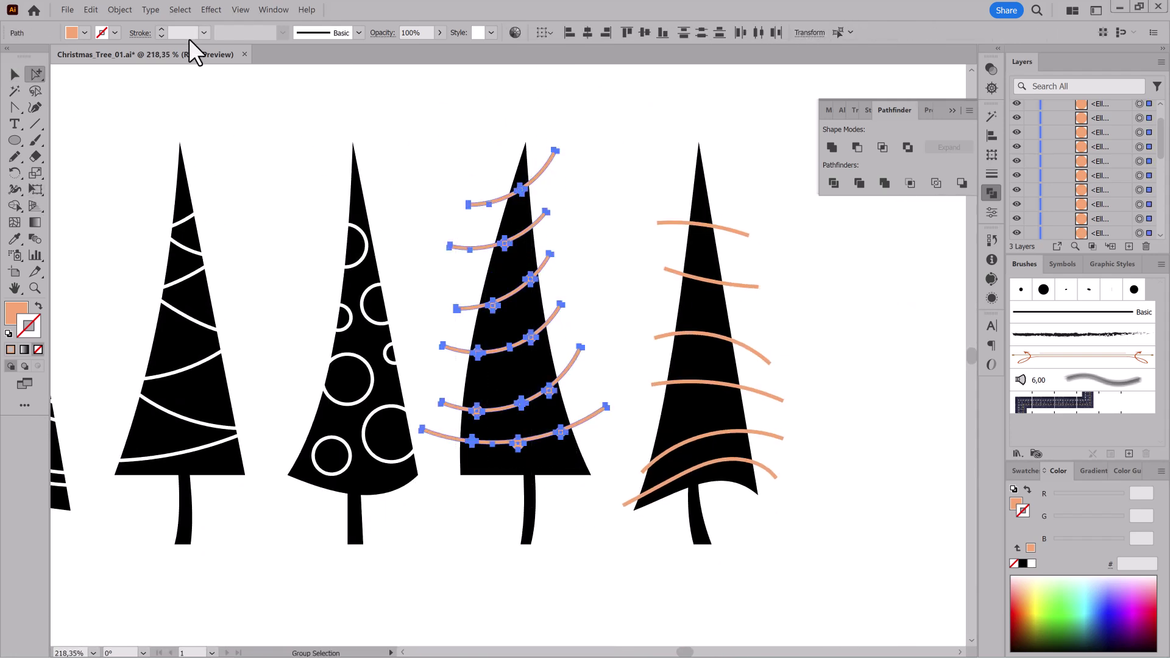
{"action": "left_click", "coordinate": [120, 9]}
{"action": "left_click", "coordinate": [268, 354]}
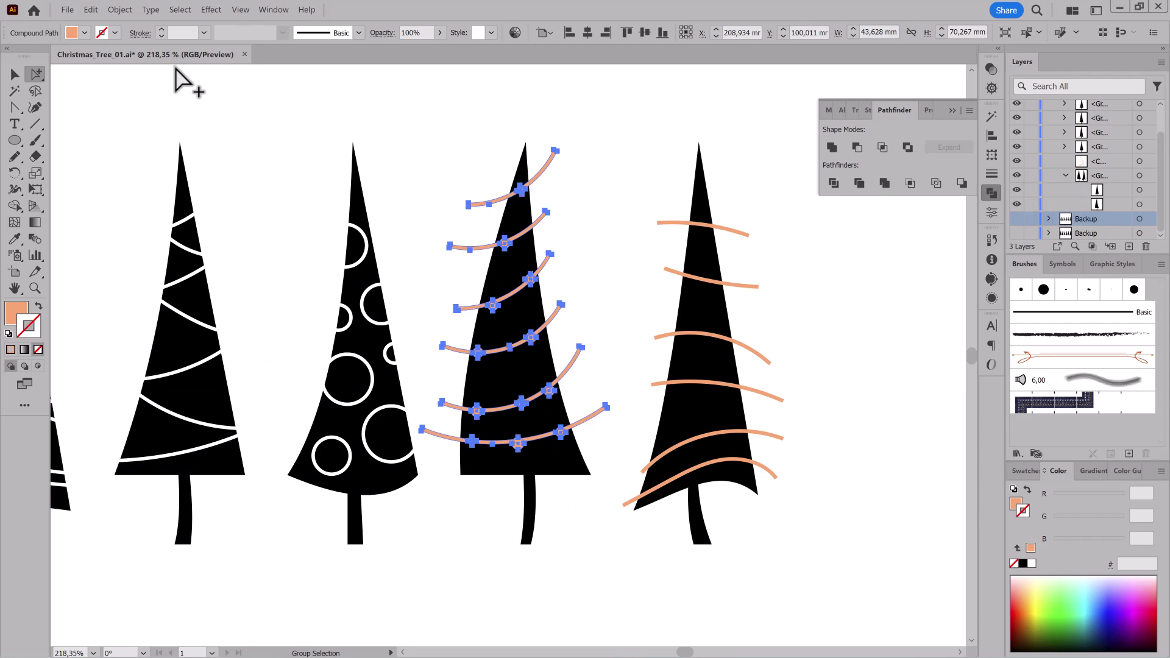
{"action": "left_click", "coordinate": [529, 433], "text": "shift"}
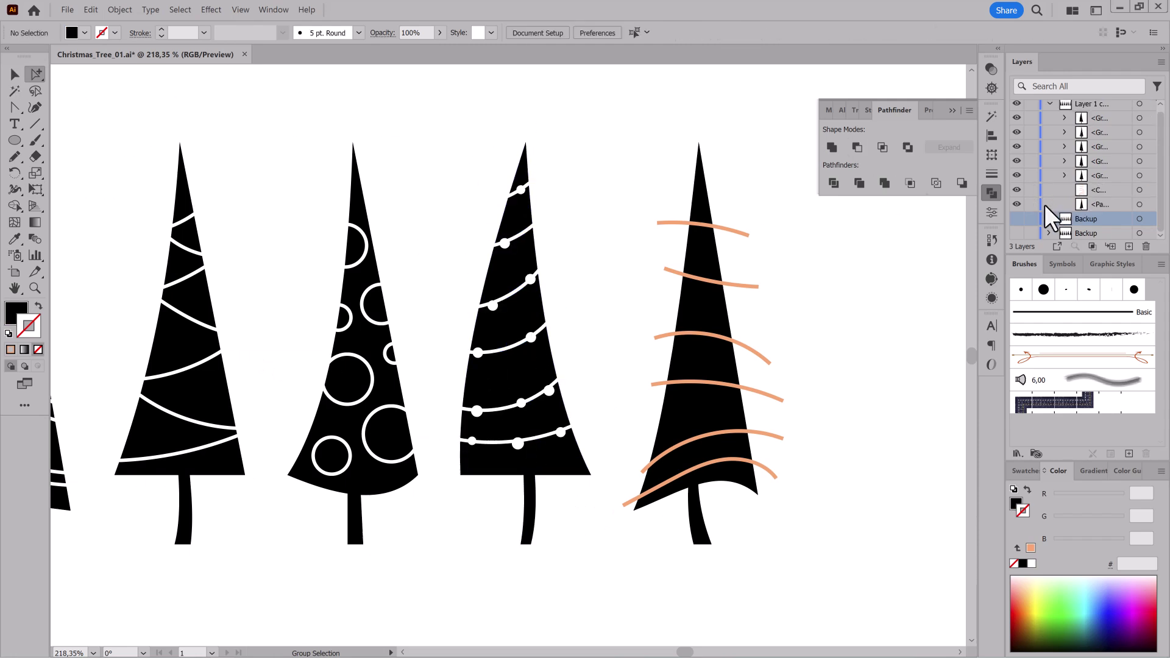
{"action": "left_click", "coordinate": [1031, 204]}
- Combine the last tree's orange stripes into a compound path and add the tree to the selection
{"action": "left_click_drag", "start_coordinate": [646, 173], "coordinate": [783, 543]}
{"action": "left_click", "coordinate": [119, 9]}
{"action": "left_click", "coordinate": [258, 356]}
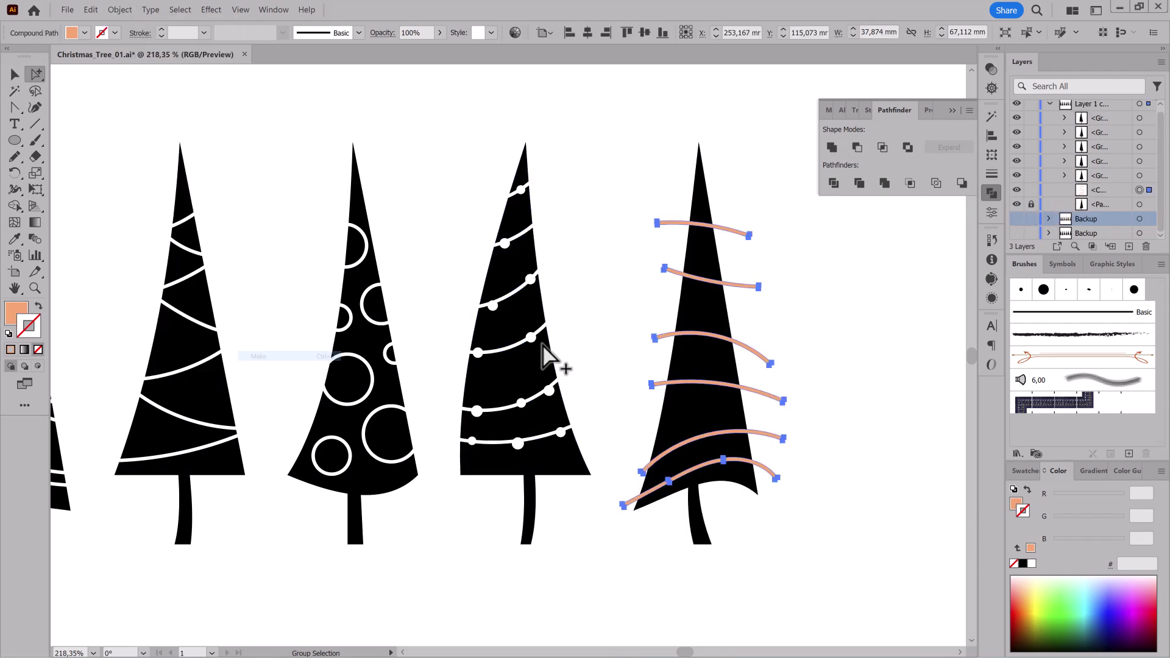
{"action": "left_click", "coordinate": [856, 147]}
- Cut the stripes out of the last tree and zoom out to view all six trees
{"action": "left_click", "coordinate": [881, 303]}
{"action": "key", "text": "ctrl+0"}
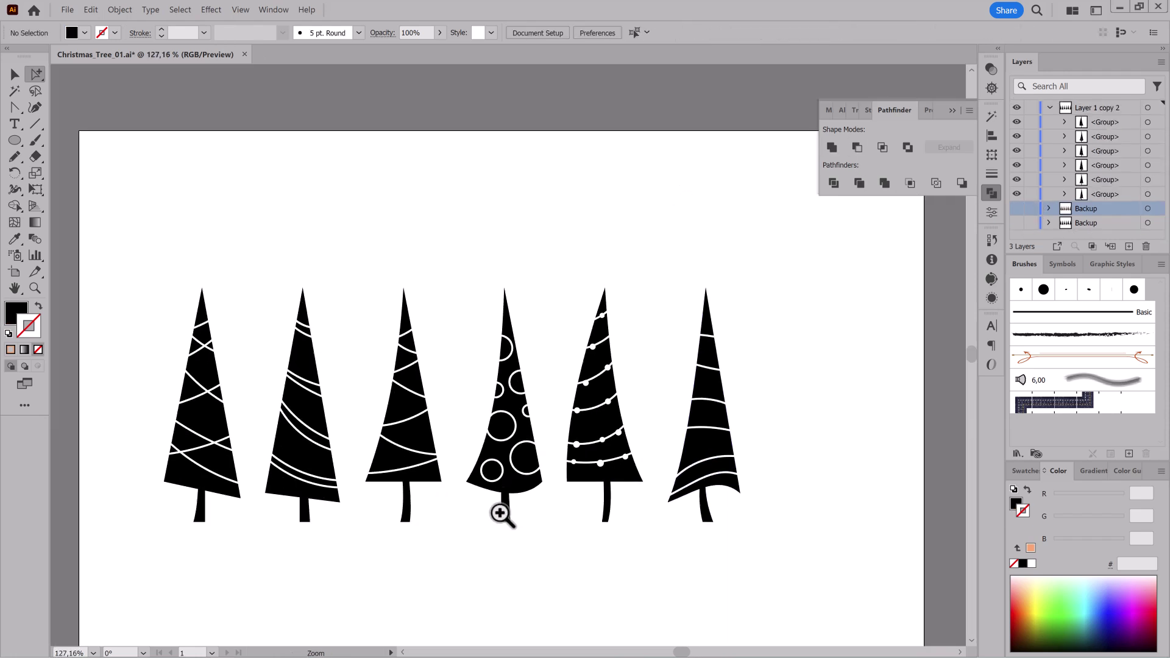
{"action": "scroll", "coordinate": [694, 386], "scroll_direction": "up", "scroll_amount": 5}
{"action": "scroll", "coordinate": [628, 298], "scroll_direction": "up", "scroll_amount": 5}
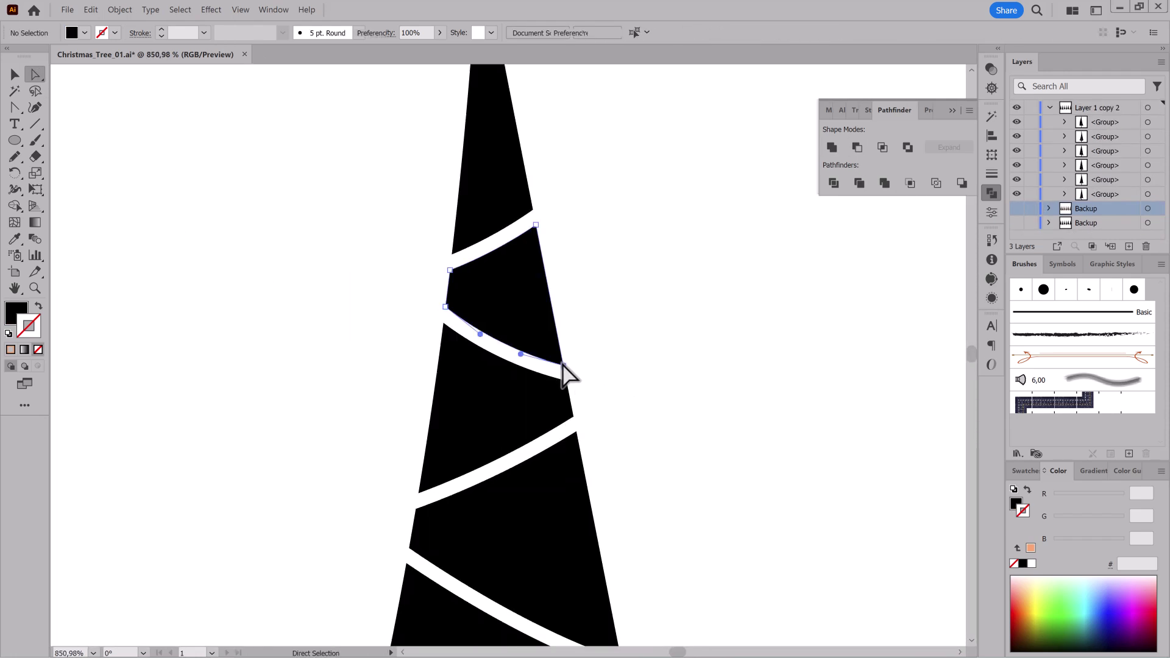
- Drag corner points of the third tree's black bands out to the tree edges
{"action": "left_click_drag", "start_coordinate": [563, 364], "coordinate": [577, 366]}
{"action": "left_click", "coordinate": [449, 261]}
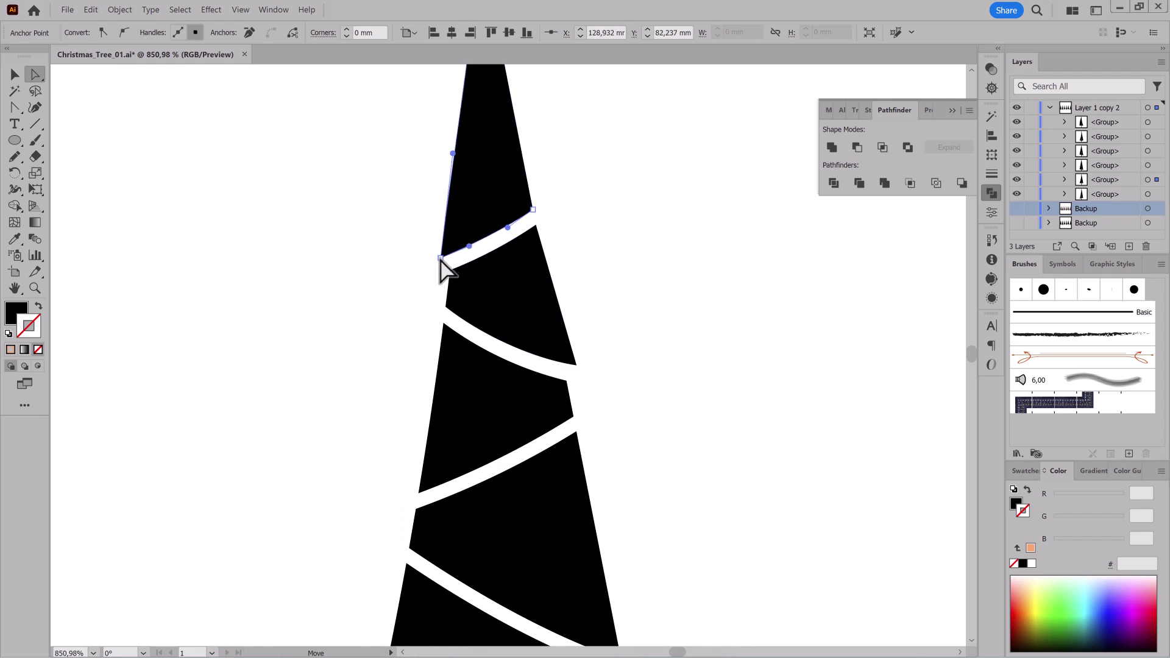
{"action": "scroll", "coordinate": [449, 262], "scroll_direction": "down", "scroll_amount": 3}
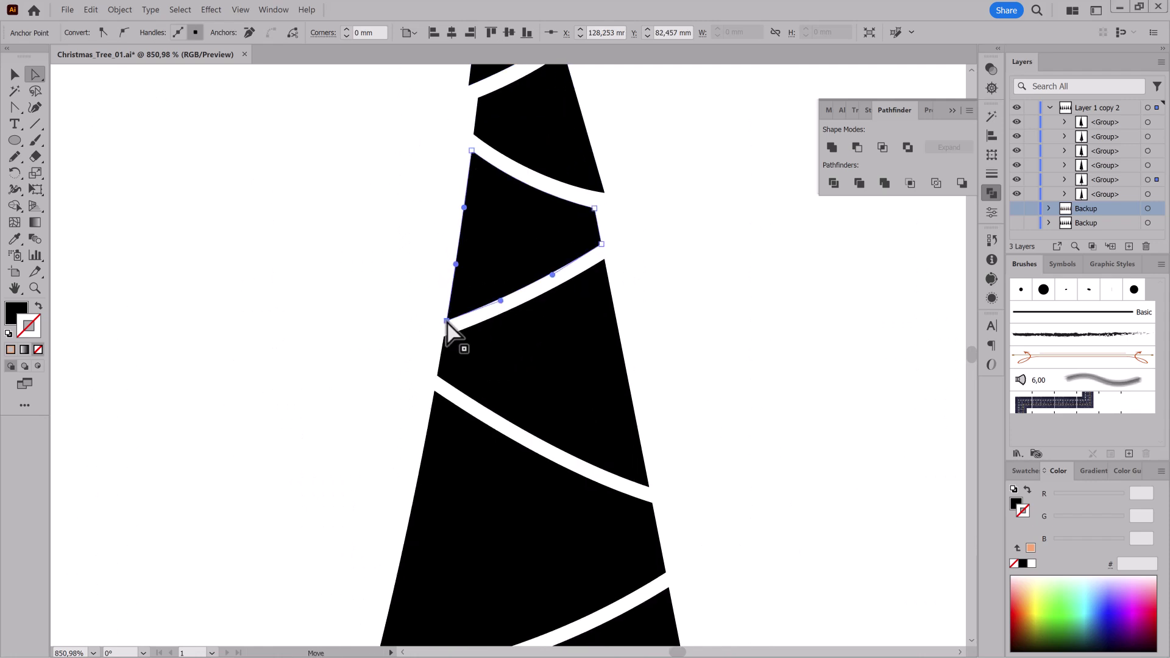
{"action": "left_click", "coordinate": [648, 487]}
{"action": "scroll", "coordinate": [548, 439], "scroll_direction": "down", "scroll_amount": 5}
{"action": "left_click", "coordinate": [403, 372]}
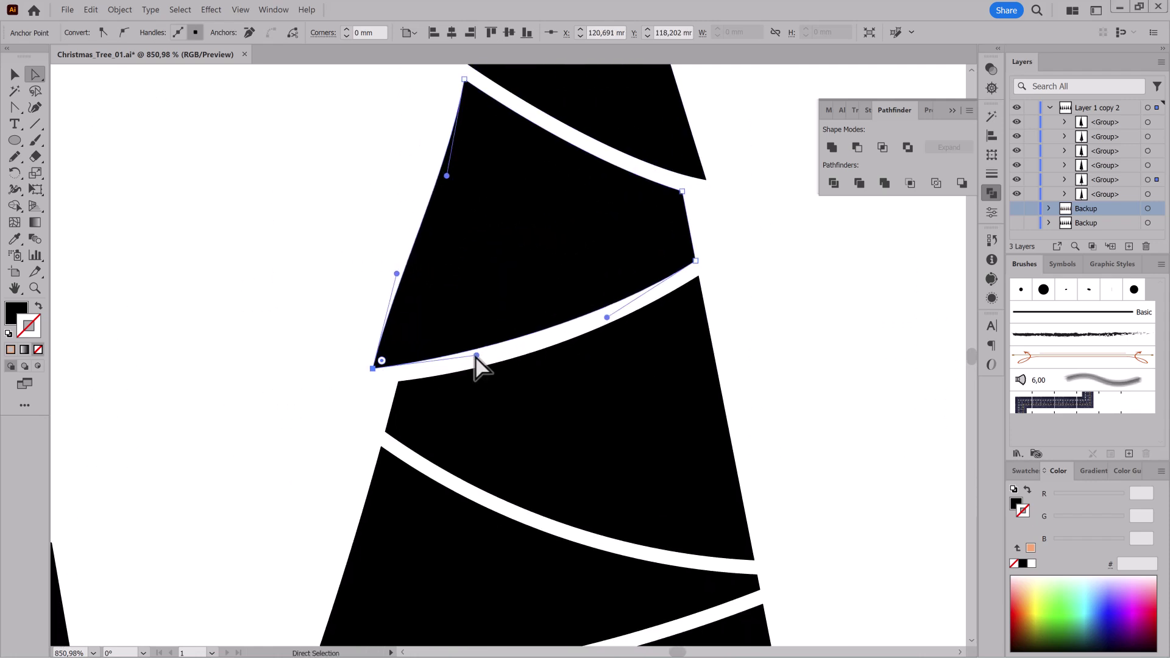
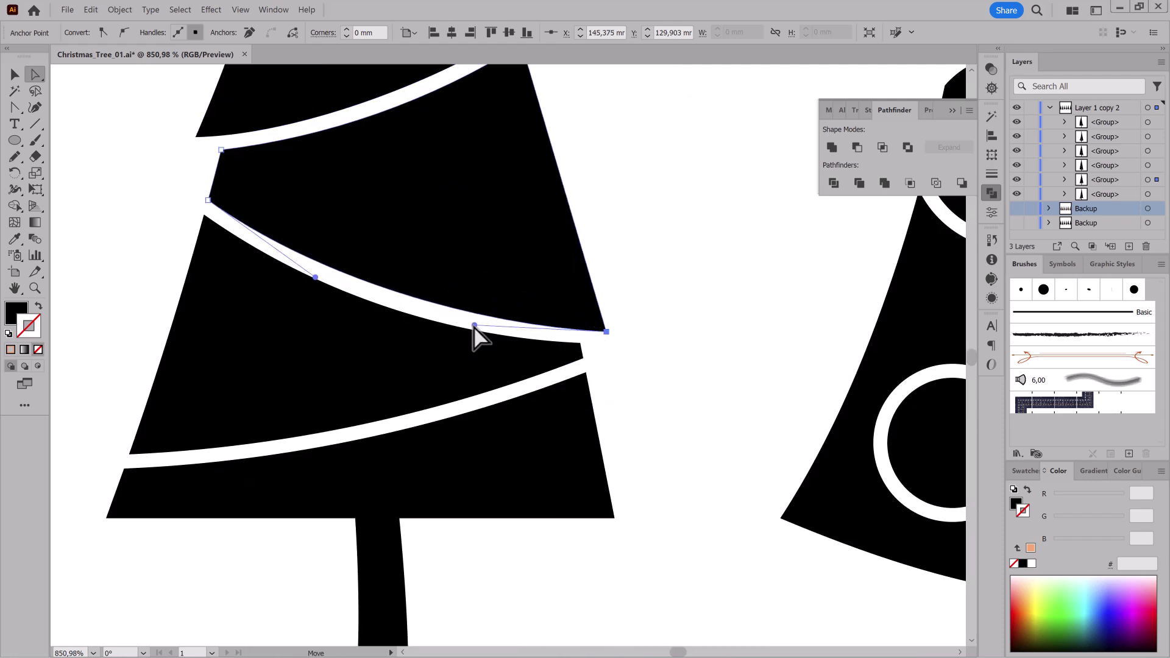
- Select a lower tree band, nudge its right corner outward, and pick the next band's corner
{"action": "scroll", "coordinate": [475, 329], "scroll_direction": "left", "scroll_amount": 3}
{"action": "left_click", "coordinate": [313, 427]}
{"action": "scroll", "coordinate": [650, 438], "scroll_direction": "down", "scroll_amount": 10}
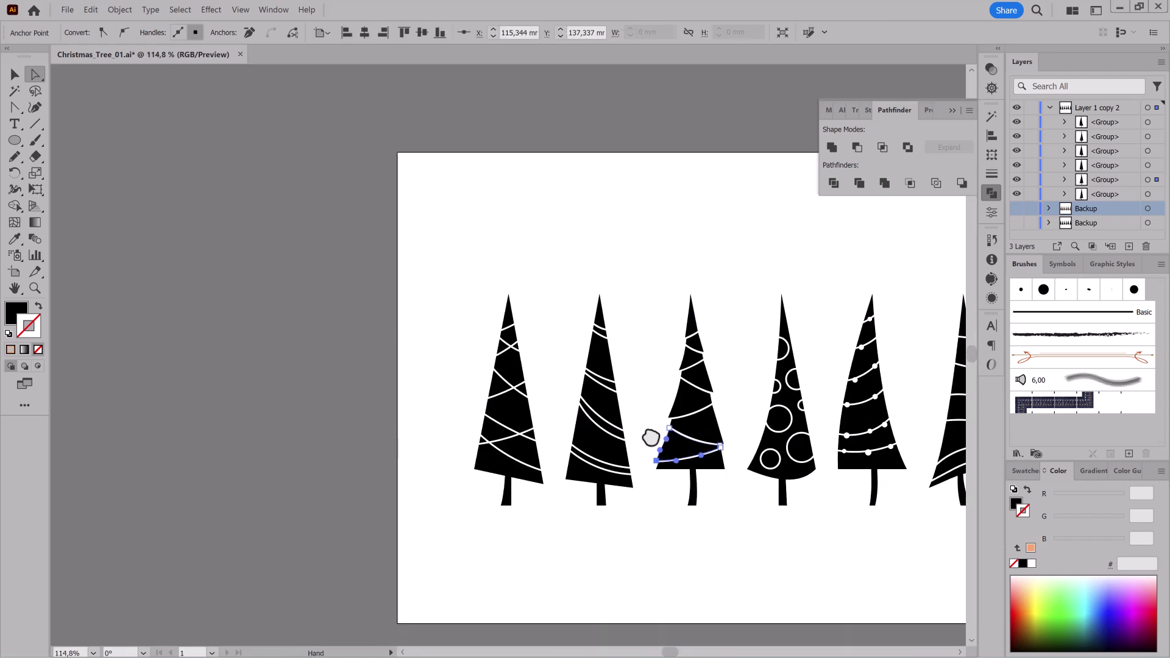
{"action": "scroll", "coordinate": [584, 432], "scroll_direction": "right", "scroll_amount": 5}
{"action": "scroll", "coordinate": [541, 245], "scroll_direction": "up", "scroll_amount": 10}
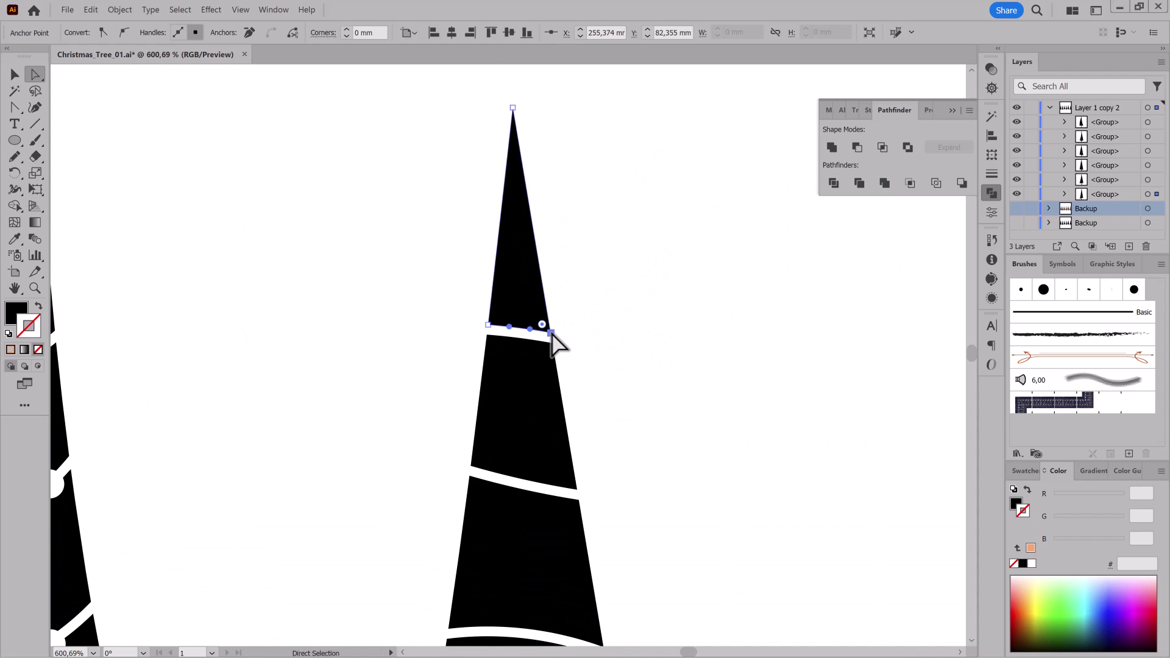
{"action": "left_click_drag", "start_coordinate": [551, 334], "coordinate": [558, 334]}
{"action": "scroll", "coordinate": [518, 291], "scroll_direction": "down", "scroll_amount": 2}
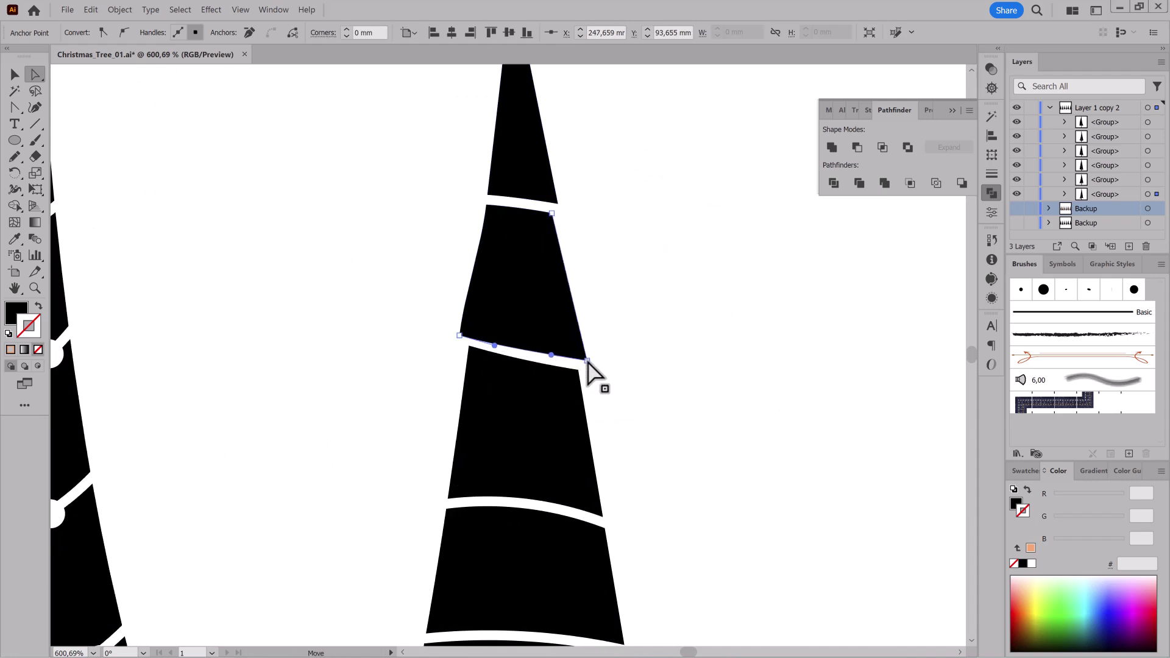
{"action": "scroll", "coordinate": [593, 373], "scroll_direction": "down", "scroll_amount": 5}
{"action": "left_click", "coordinate": [565, 286]}
{"action": "left_click", "coordinate": [403, 270]}
- Select edge and corner points on the following bands to reveal their curve handles
{"action": "scroll", "coordinate": [404, 270], "scroll_direction": "down", "scroll_amount": 3}
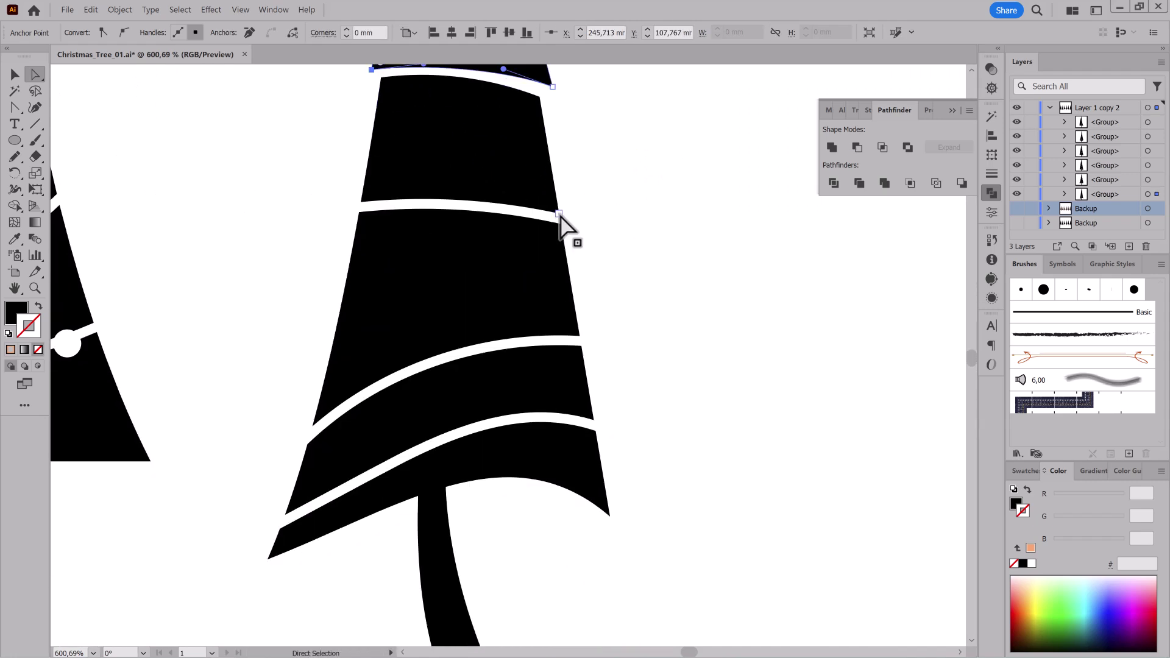
{"action": "left_click", "coordinate": [360, 210]}
{"action": "left_click", "coordinate": [589, 336]}
{"action": "left_click", "coordinate": [301, 431]}
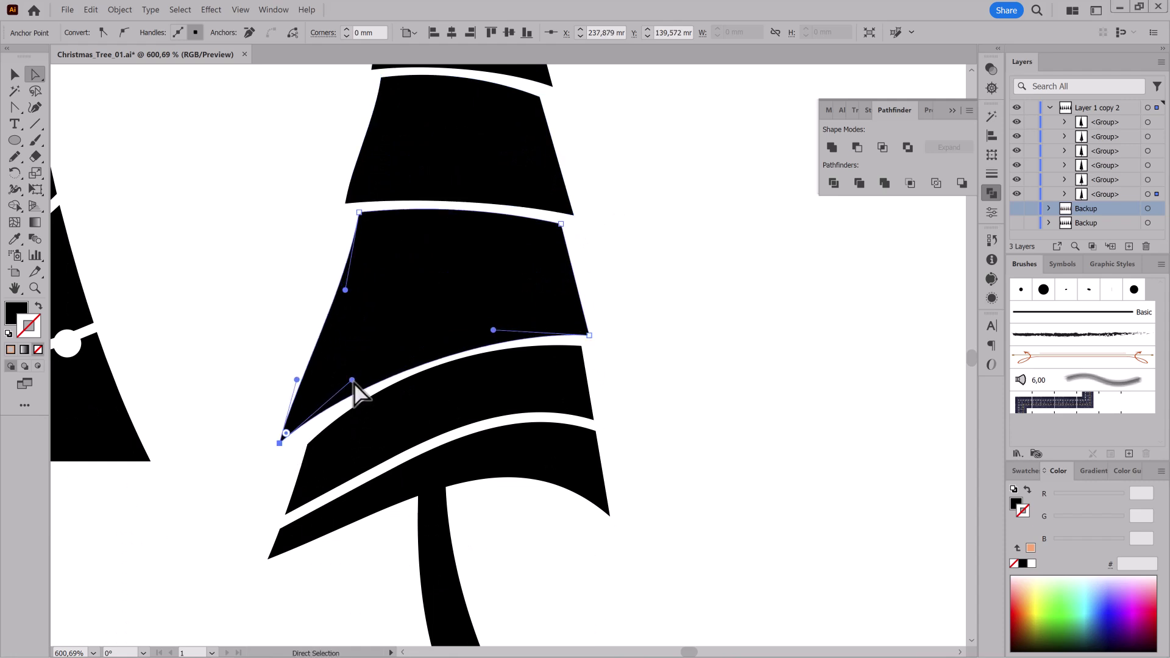
{"action": "scroll", "coordinate": [287, 449], "scroll_direction": "down", "scroll_amount": 3}
{"action": "left_click", "coordinate": [607, 234]}
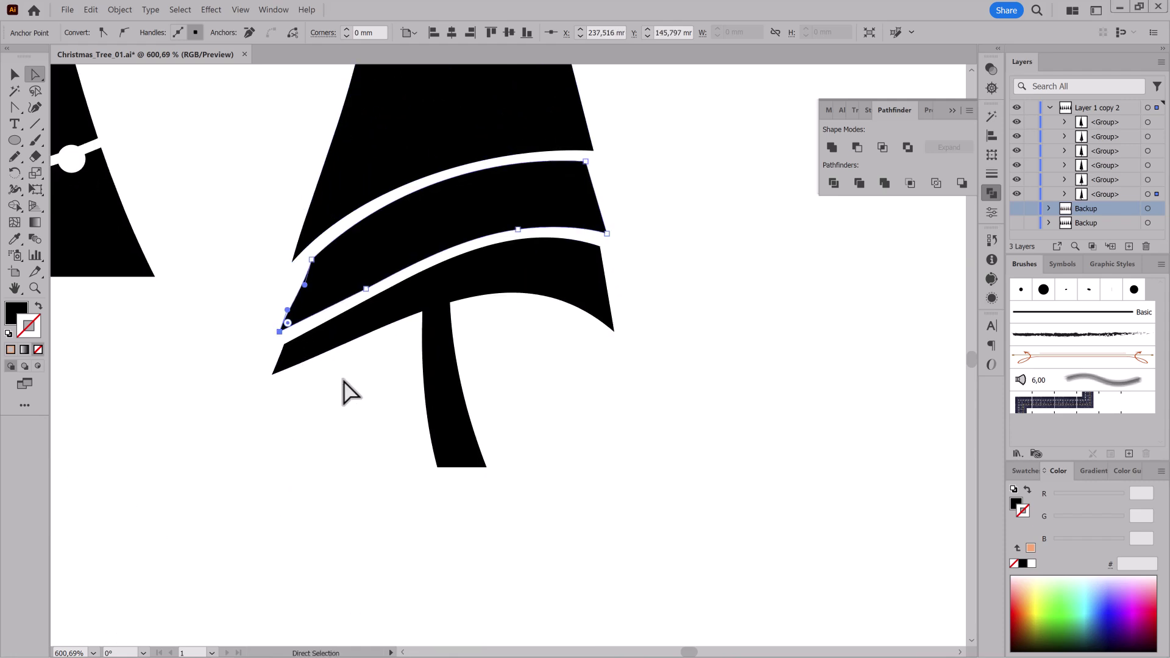
- With the Anchor Point tool, zoom in on the rightmost tree and select its top bands
{"action": "key", "text": "ctrl+0"}
{"action": "left_click", "coordinate": [14, 108]}
{"action": "scroll", "coordinate": [591, 261], "scroll_direction": "up", "scroll_amount": 6}
{"action": "left_click", "coordinate": [592, 259]}
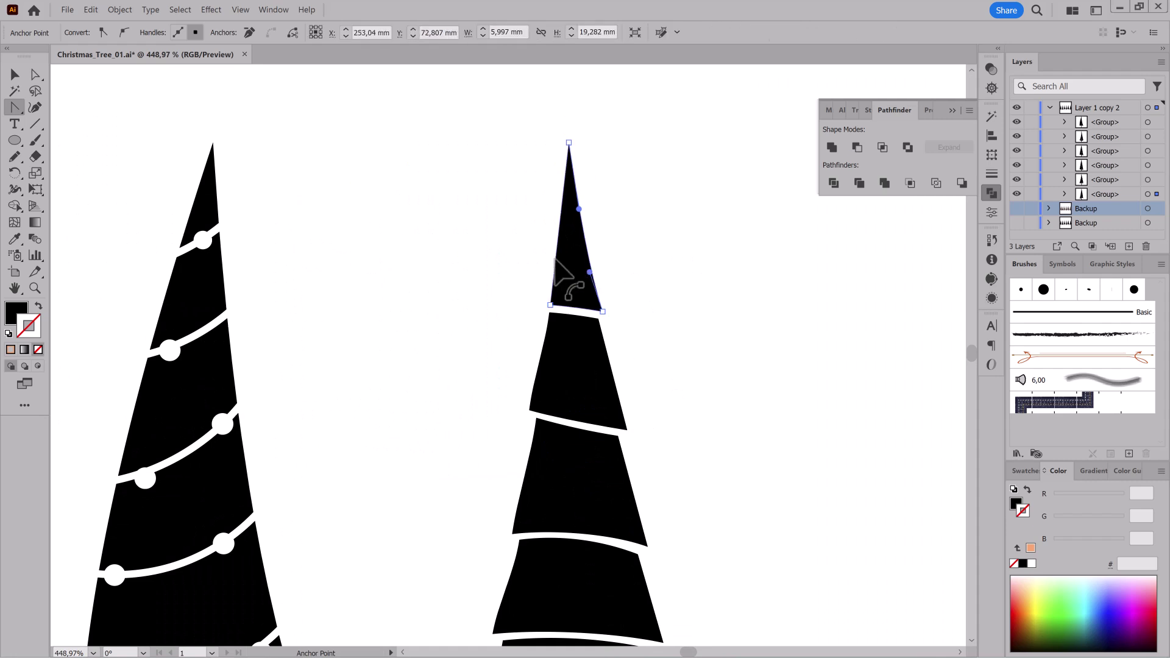
{"action": "scroll", "coordinate": [611, 373], "scroll_direction": "down", "scroll_amount": 5}
{"action": "left_click", "coordinate": [491, 198]}
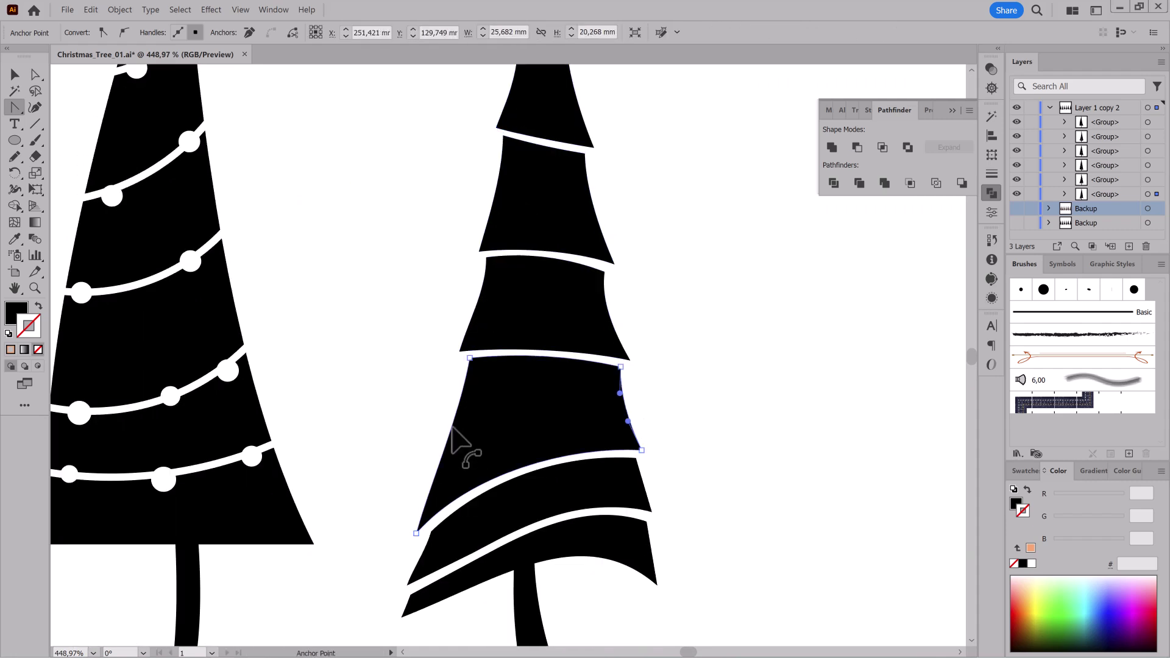
{"action": "scroll", "coordinate": [556, 287], "scroll_direction": "down", "scroll_amount": 3}
{"action": "scroll", "coordinate": [556, 287], "scroll_direction": "down", "scroll_amount": 3}
{"action": "scroll", "coordinate": [579, 347], "scroll_direction": "up", "scroll_amount": 5}
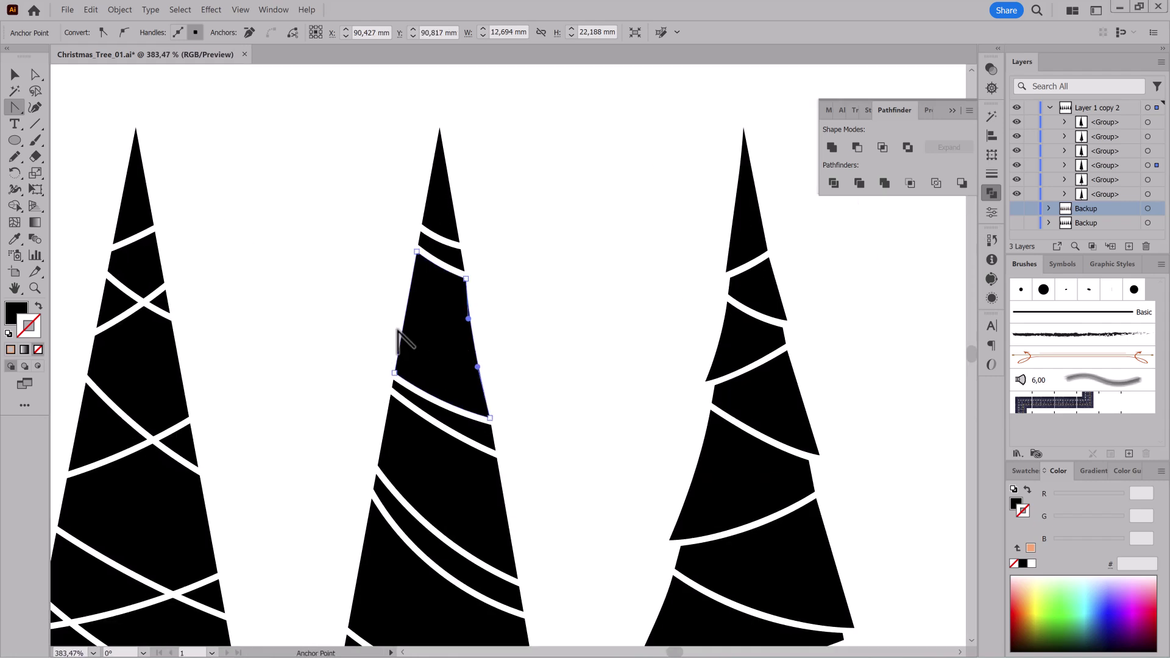
- Bend the middle tree's lower band edges into curves, then view the whole artboard
{"action": "left_click", "coordinate": [384, 449]}
{"action": "left_click_drag", "start_coordinate": [556, 465], "coordinate": [556, 270]}
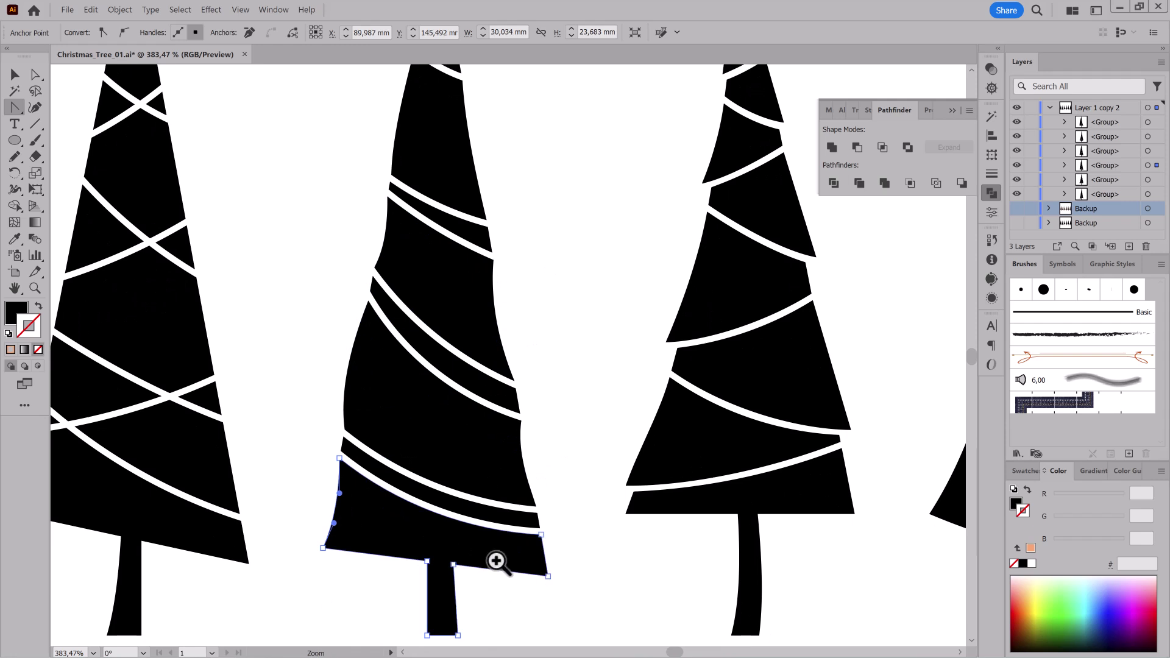
{"action": "left_click_drag", "start_coordinate": [496, 561], "coordinate": [574, 300]}
{"action": "key", "text": "ctrl+0"}
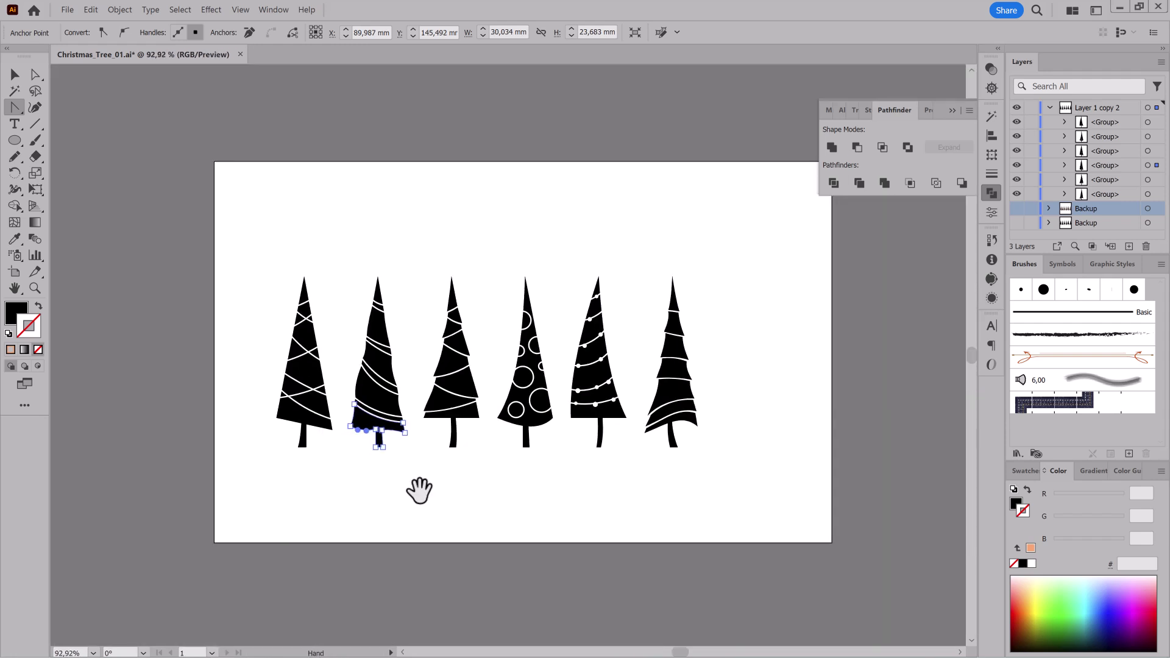
{"action": "left_click_drag", "start_coordinate": [419, 490], "coordinate": [421, 474]}
{"action": "left_click", "coordinate": [474, 491]}
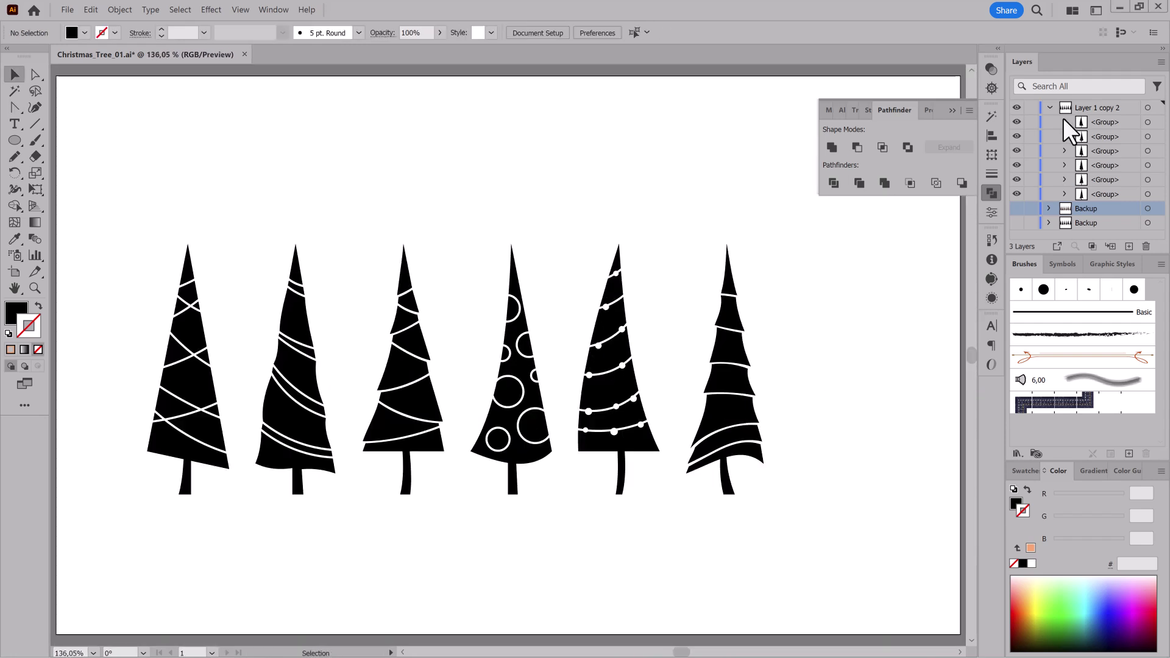
- Duplicate the trees layer and rename the copy 'Backup'
{"action": "left_click", "coordinate": [1049, 107]}
{"action": "double_click", "coordinate": [1095, 122]}
{"action": "type", "text": "Backu"}
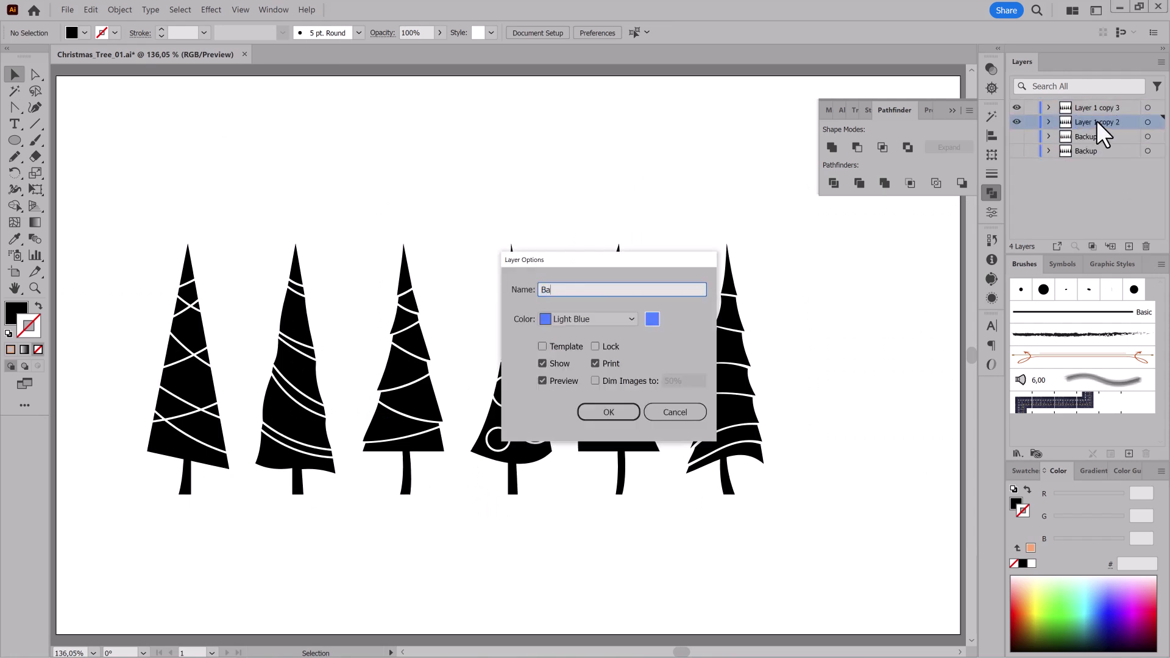
{"action": "type", "text": "p"}
{"action": "key", "text": "Return"}
- Spread the trees out: shift the rightmost, dotted and circle trees right, and widen the third
{"action": "left_click_drag", "start_coordinate": [792, 218], "coordinate": [681, 609]}
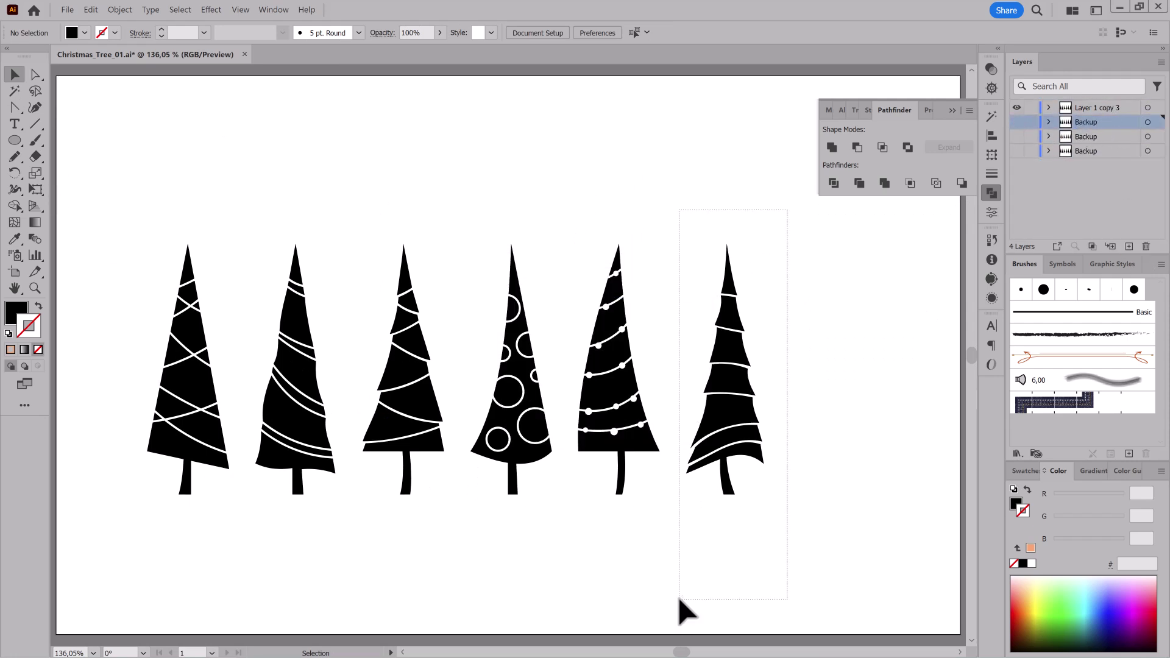
{"action": "left_click_drag", "start_coordinate": [773, 390], "coordinate": [878, 390]}
{"action": "left_click_drag", "start_coordinate": [692, 187], "coordinate": [459, 565]}
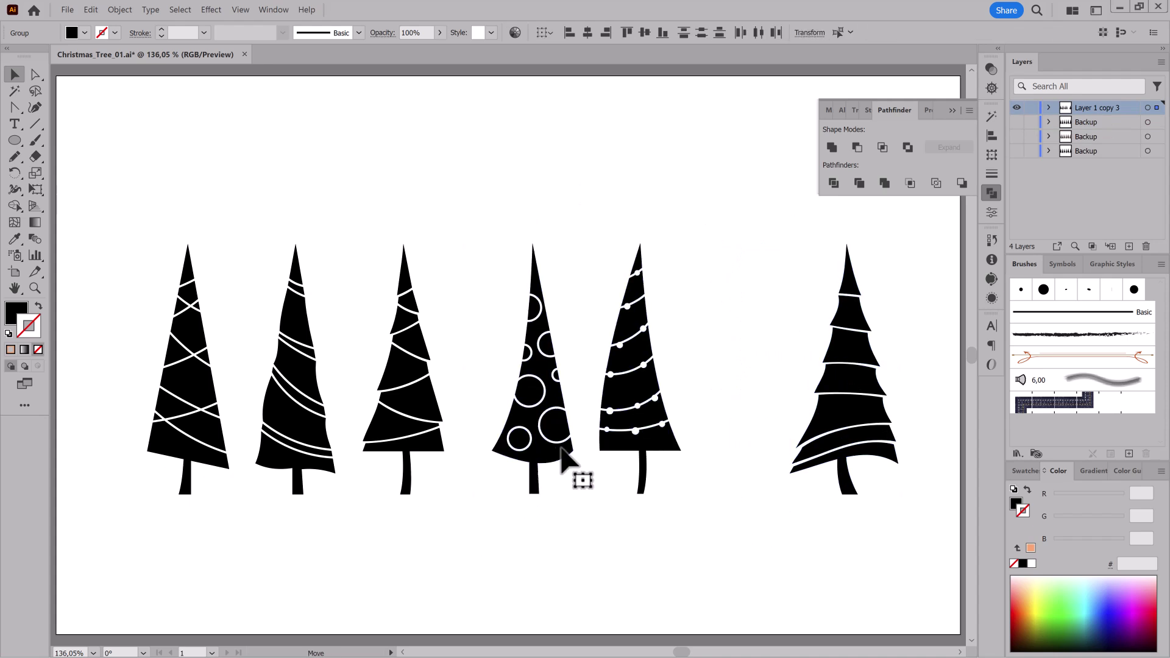
{"action": "left_click_drag", "start_coordinate": [532, 460], "coordinate": [621, 460]}
{"action": "left_click_drag", "start_coordinate": [358, 535], "coordinate": [358, 535]}
{"action": "left_click_drag", "start_coordinate": [470, 373], "coordinate": [518, 397]}
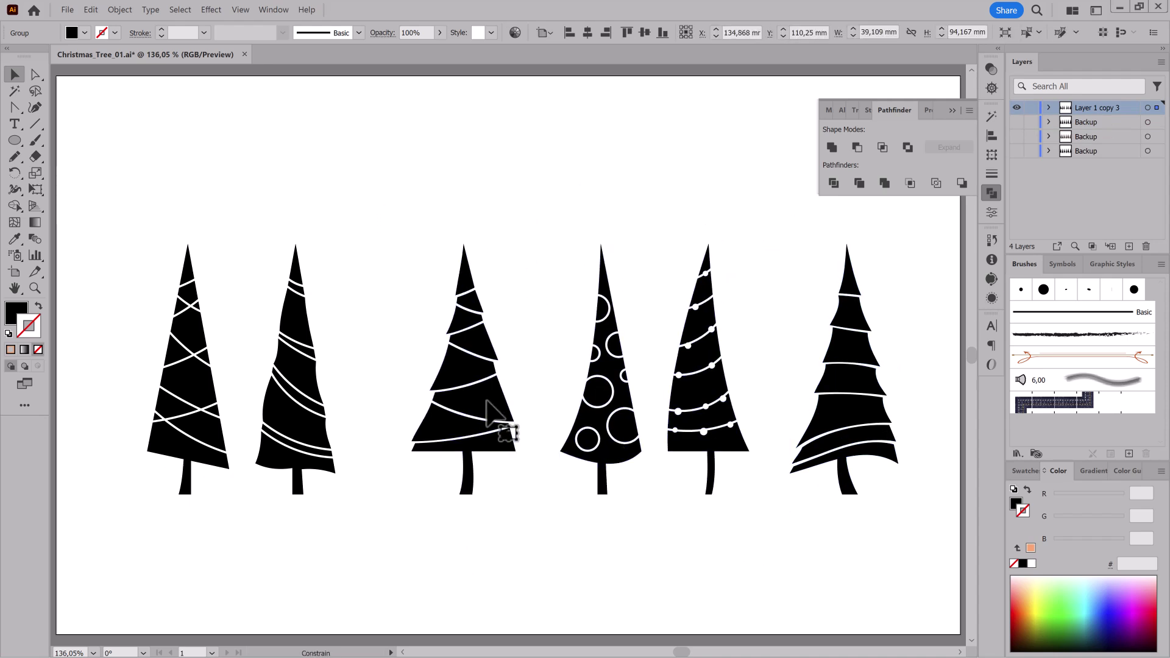
- Pull the third tree's trunk down and curve its bottom-left edge
{"action": "left_click", "coordinate": [35, 73]}
{"action": "scroll", "coordinate": [637, 521], "scroll_direction": "up", "scroll_amount": 5}
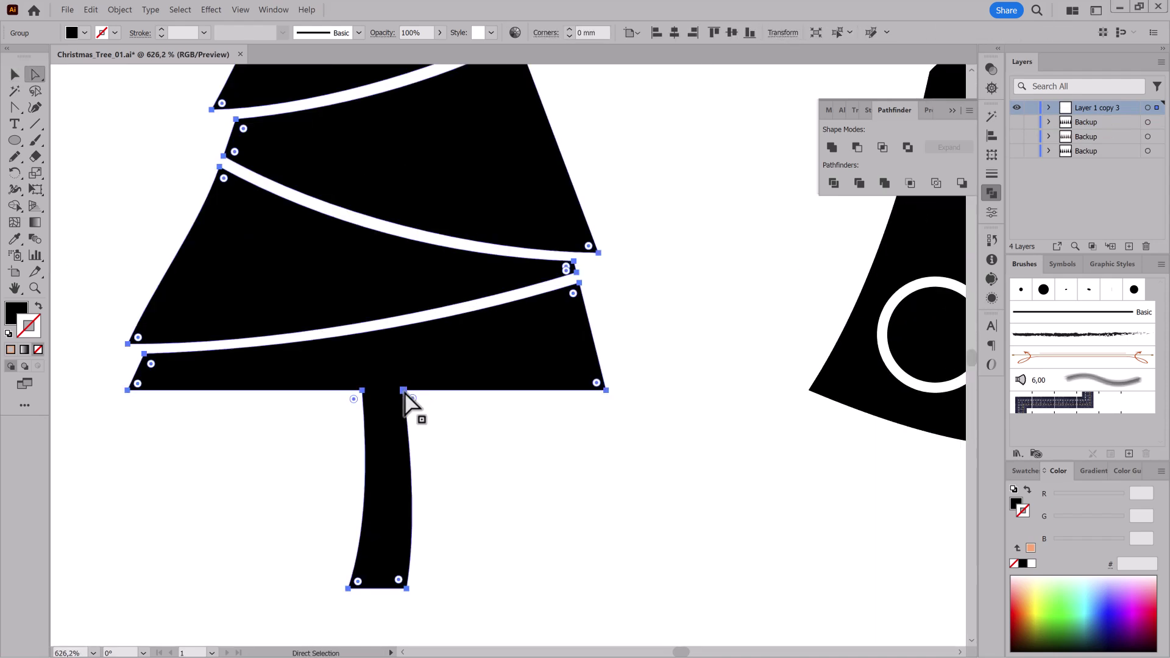
{"action": "mouse_move", "coordinate": [404, 390]}
{"action": "left_mouse_down"}
{"action": "mouse_move", "coordinate": [403, 408]}
{"action": "mouse_move", "coordinate": [362, 412]}
{"action": "left_mouse_up"}
{"action": "left_click", "coordinate": [15, 107]}
{"action": "left_click_drag", "start_coordinate": [238, 402], "coordinate": [230, 423]}
{"action": "key", "text": "ctrl+0"}
{"action": "key", "text": "ctrl+shift+a"}
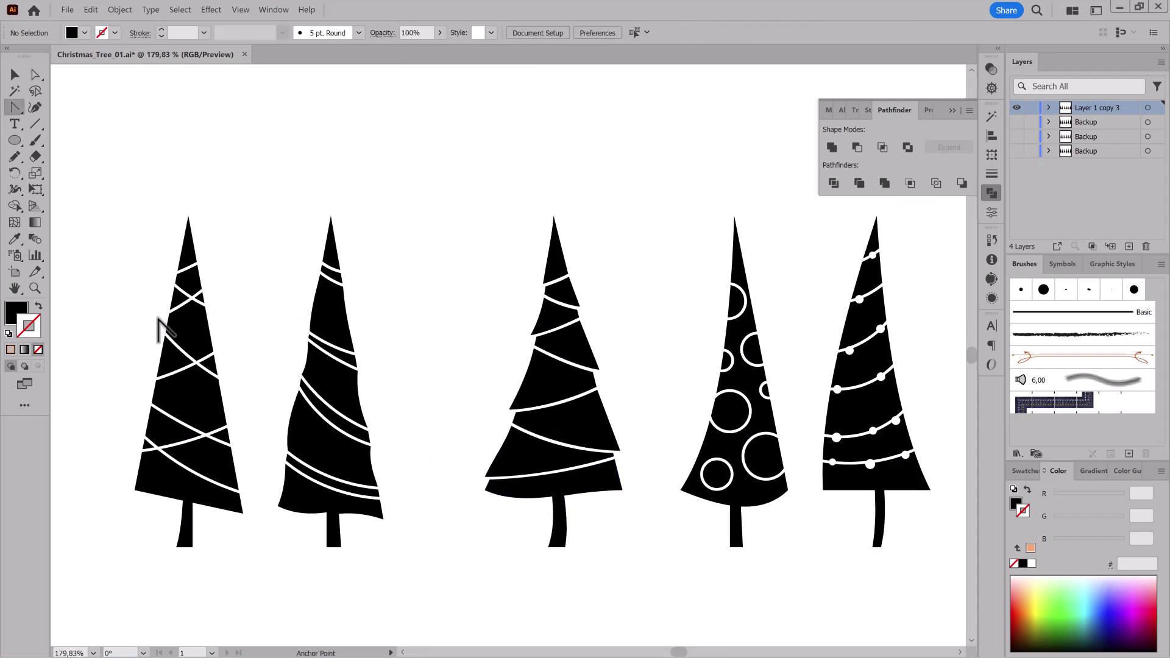
- Stretch the second tree wider, then select the third tree
{"action": "left_click", "coordinate": [362, 390]}
{"action": "left_click_drag", "start_coordinate": [383, 381], "coordinate": [414, 383]}
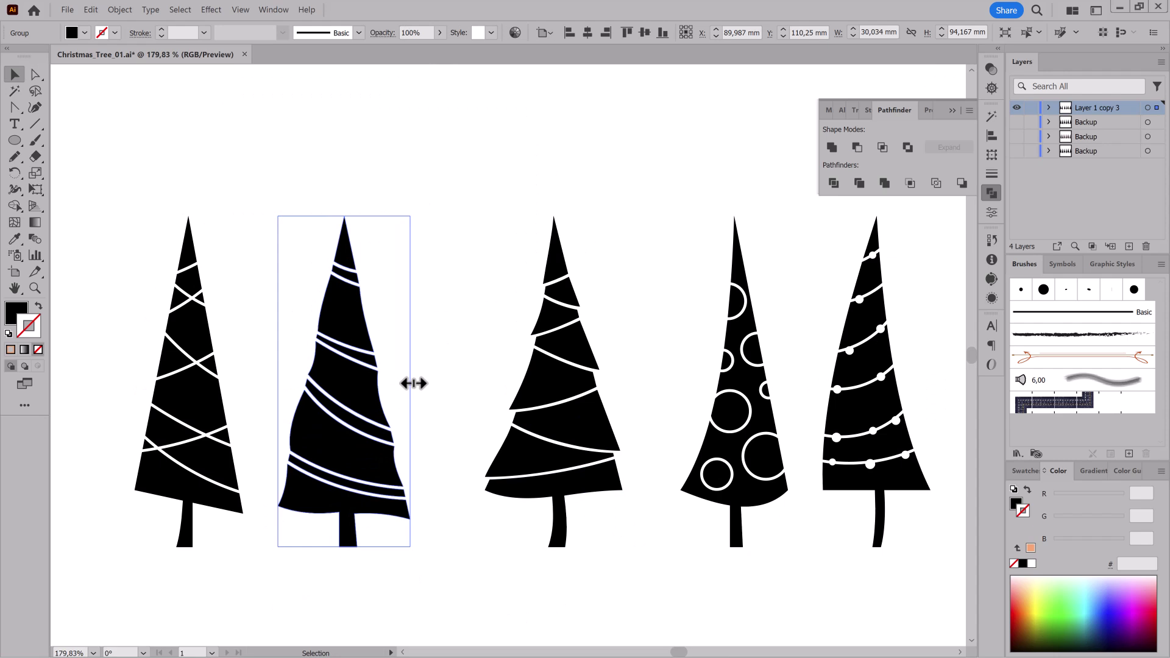
{"action": "key", "text": "ctrl+0"}
{"action": "left_click", "coordinate": [572, 544]}
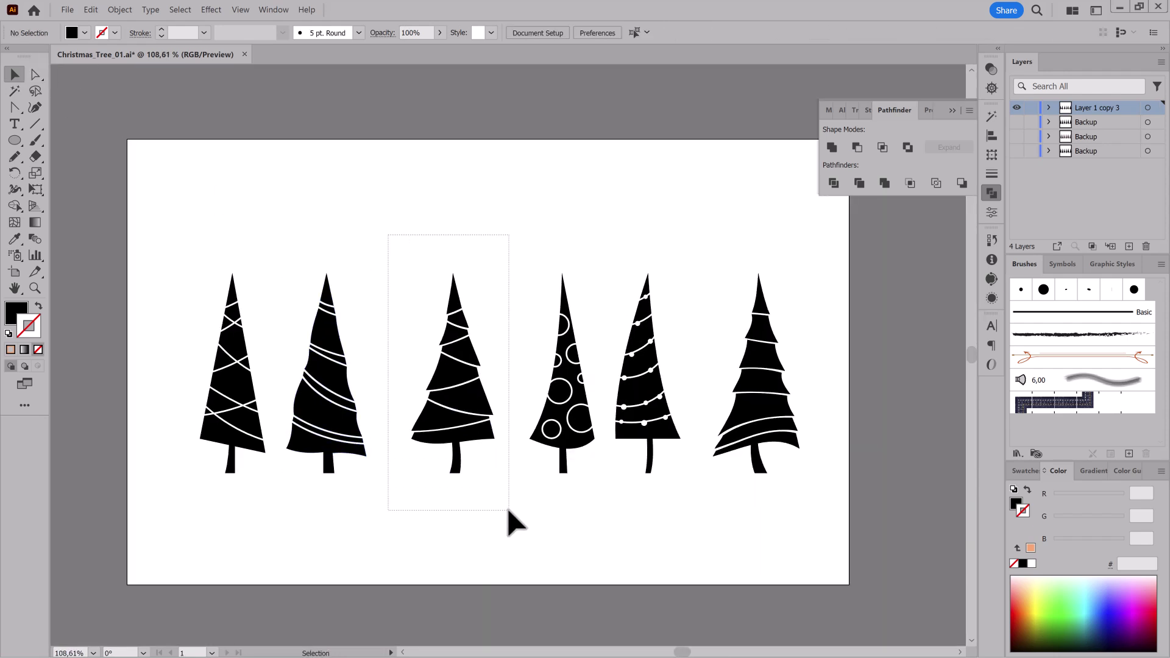
{"action": "left_click_drag", "start_coordinate": [387, 237], "coordinate": [525, 534]}
- Make the tree a scatter brush with random spacing and scatter and Tints colorization
{"action": "left_click_drag", "start_coordinate": [452, 366], "coordinate": [1123, 279]}
{"action": "left_click", "coordinate": [561, 359]}
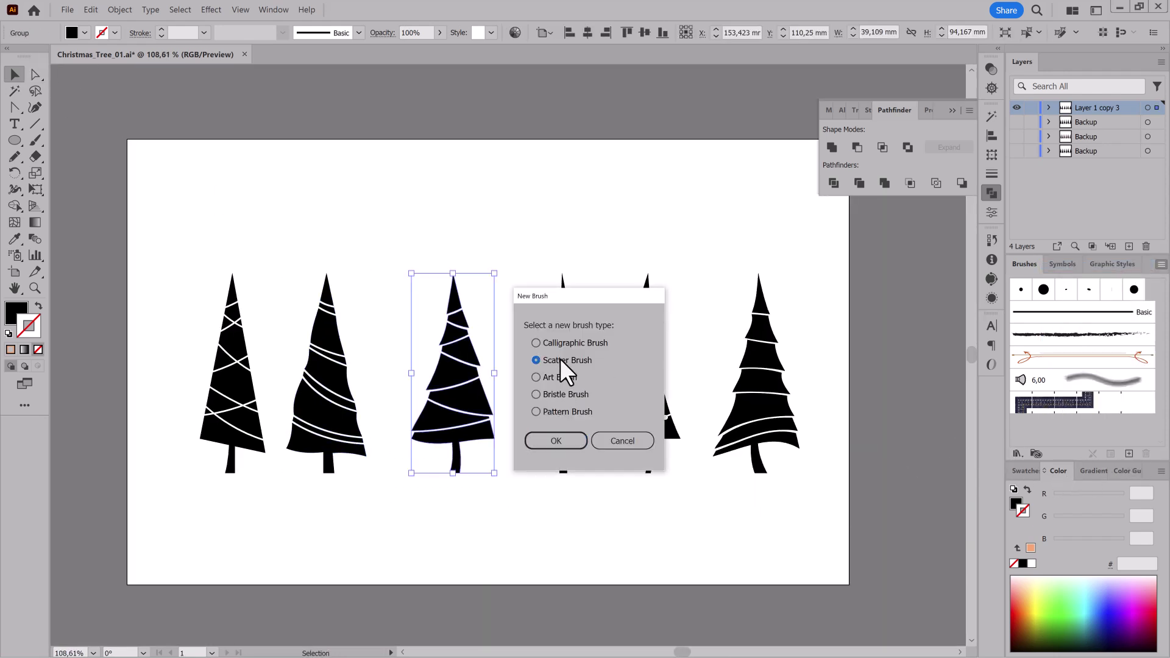
{"action": "left_click", "coordinate": [560, 437]}
{"action": "left_click", "coordinate": [780, 209]}
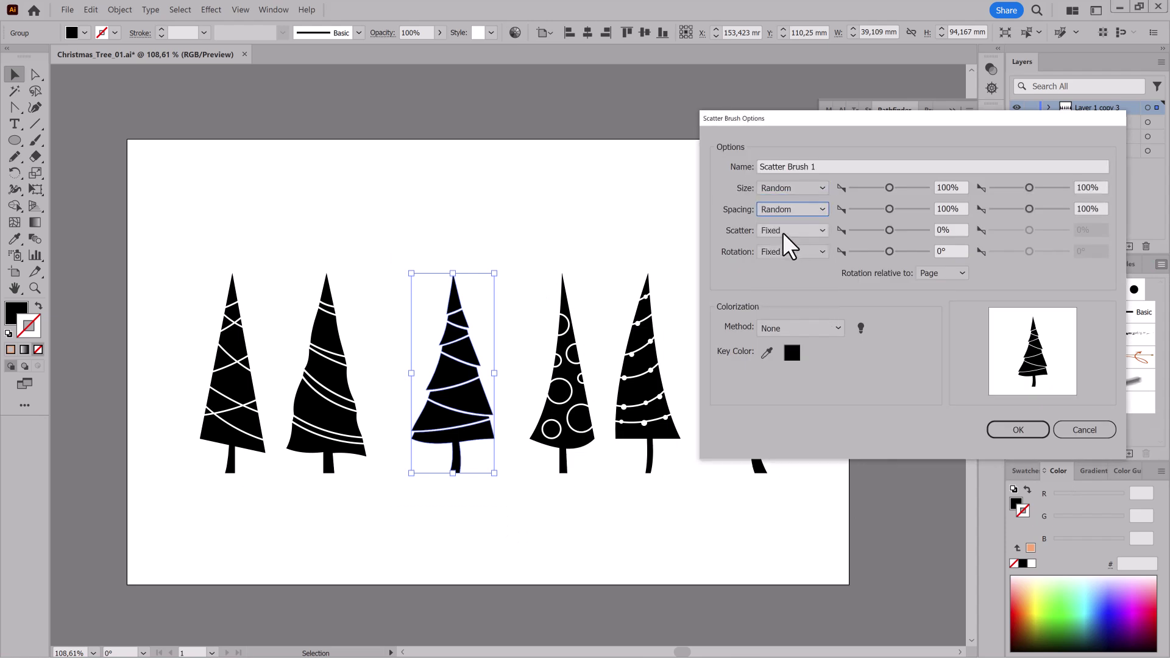
{"action": "left_click", "coordinate": [782, 232]}
{"action": "left_click", "coordinate": [781, 257]}
{"action": "left_click", "coordinate": [823, 329]}
{"action": "left_click", "coordinate": [811, 356]}
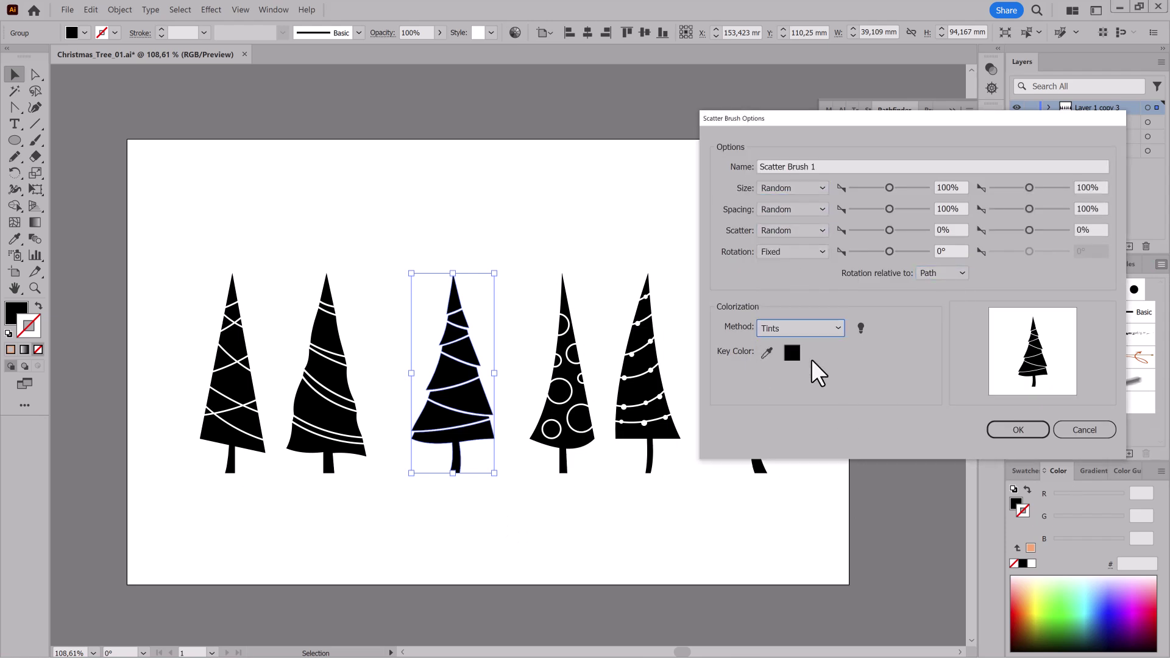
{"action": "left_click", "coordinate": [1015, 430]}
- Hide the original trees, add a layer, and paint a thin dark blue row of scattered trees
{"action": "left_click", "coordinate": [1016, 107]}
{"action": "left_click", "coordinate": [1129, 246]}
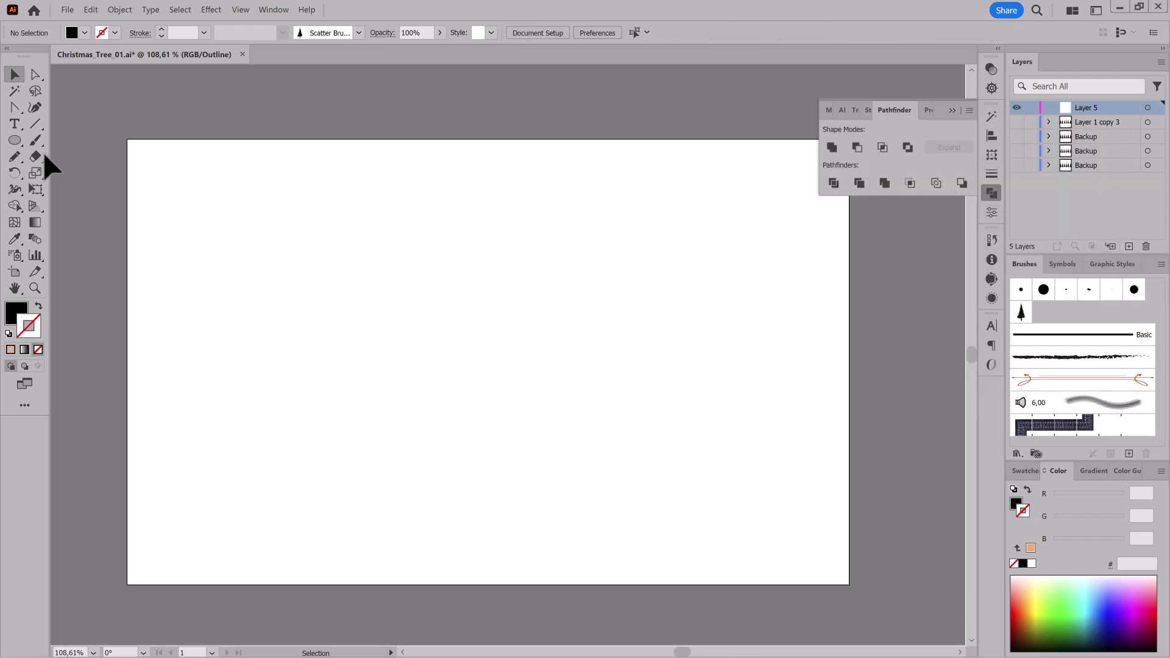
{"action": "left_click", "coordinate": [34, 140]}
{"action": "left_click", "coordinate": [1106, 620]}
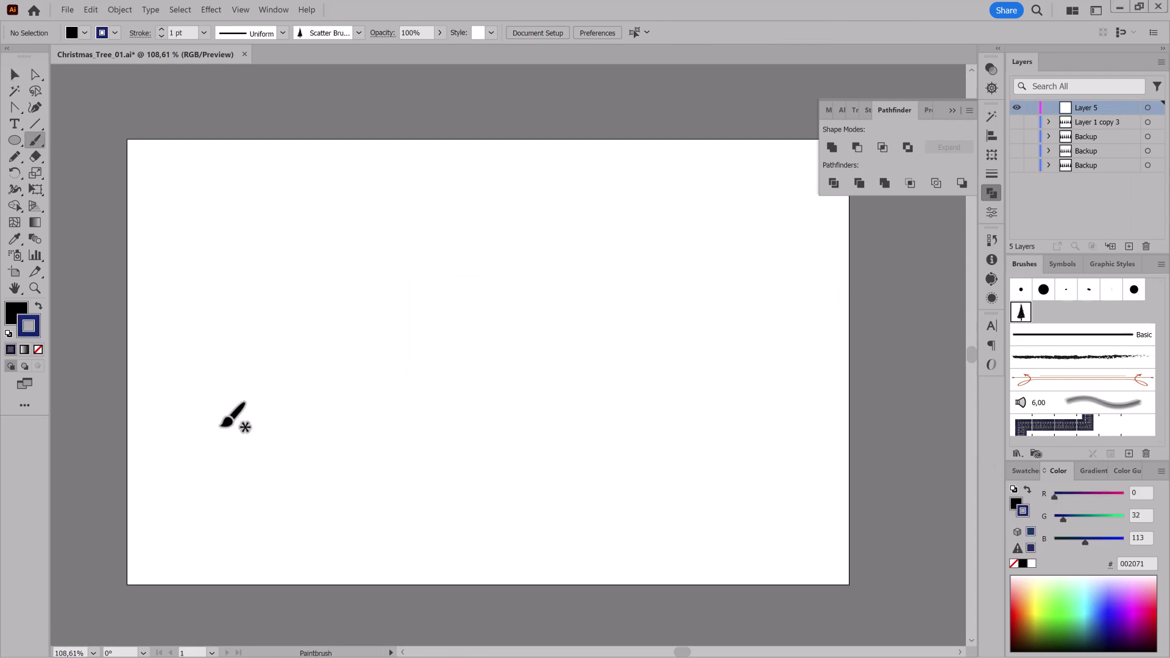
{"action": "left_click_drag", "start_coordinate": [792, 423], "coordinate": [829, 423]}
{"action": "left_click", "coordinate": [161, 37]}
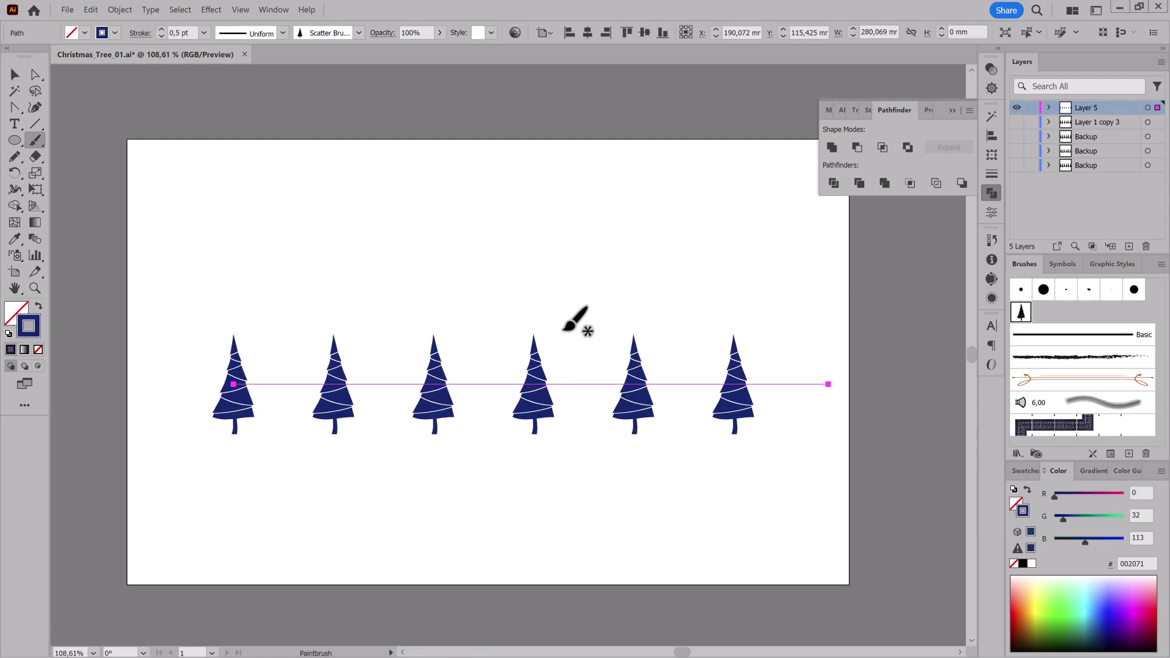
- Set the tree brush to 35% minimum size, 50% spacing and 13% scatter, then raise the row
{"action": "double_click", "coordinate": [1021, 312]}
{"action": "left_click_drag", "start_coordinate": [872, 188], "coordinate": [863, 189]}
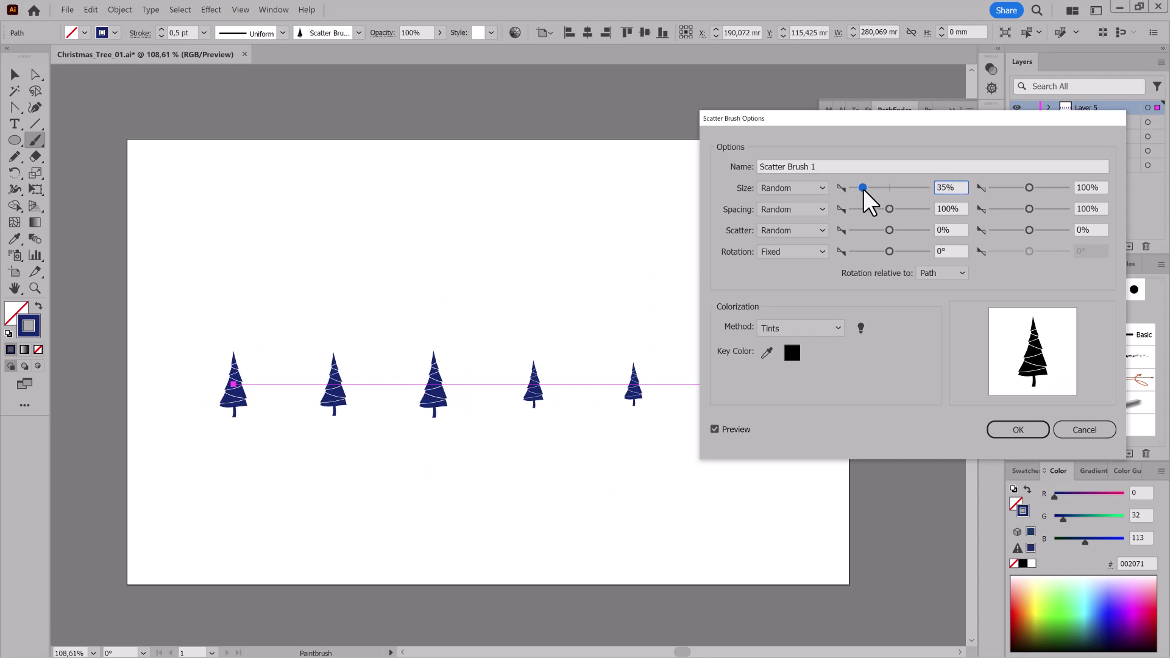
{"action": "mouse_move", "coordinate": [871, 117]}
{"action": "left_mouse_down"}
{"action": "mouse_move", "coordinate": [1013, 101]}
{"action": "mouse_move", "coordinate": [856, 98]}
{"action": "left_mouse_up"}
{"action": "mouse_move", "coordinate": [872, 188]}
{"action": "left_mouse_down"}
{"action": "mouse_move", "coordinate": [853, 187]}
{"action": "mouse_move", "coordinate": [876, 208]}
{"action": "left_mouse_up"}
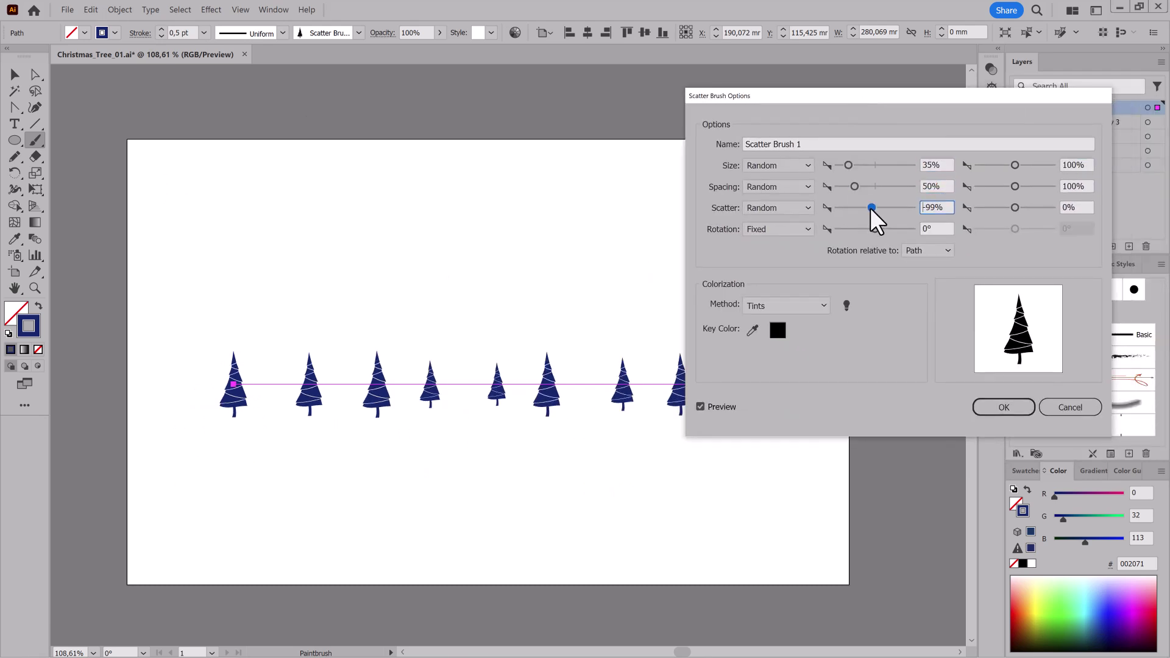
{"action": "double_click", "coordinate": [932, 207]}
{"action": "type", "text": "13"}
{"action": "key", "text": "Tab"}
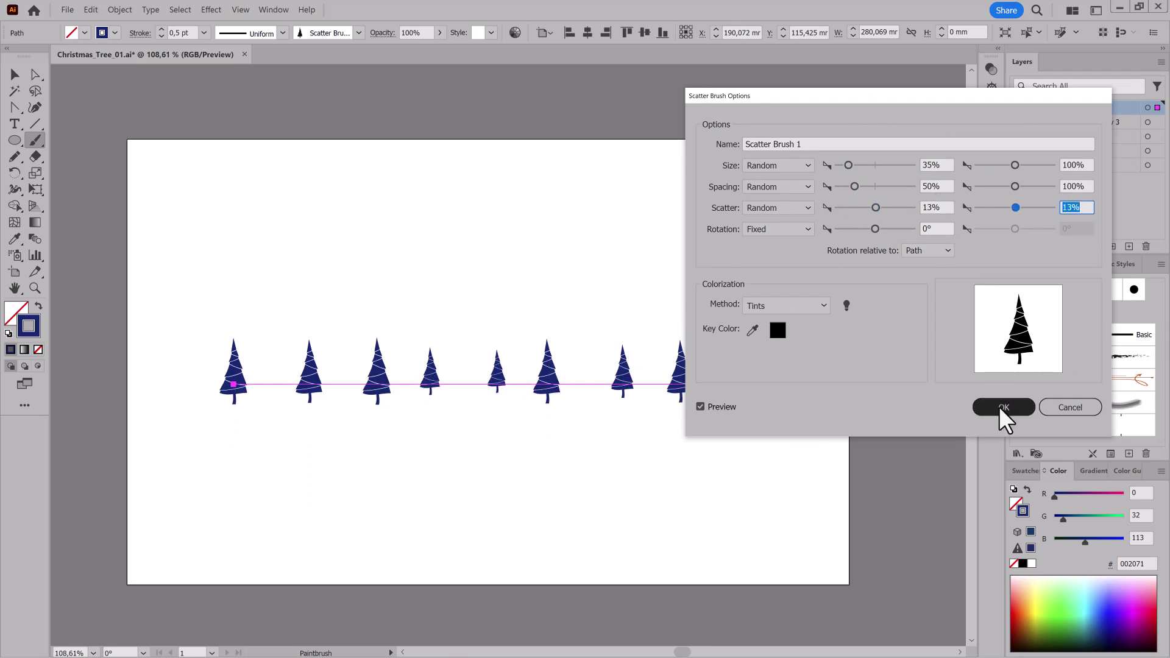
{"action": "left_click", "coordinate": [1004, 407]}
{"action": "left_click", "coordinate": [565, 352]}
{"action": "left_click_drag", "start_coordinate": [687, 399], "coordinate": [679, 277]}
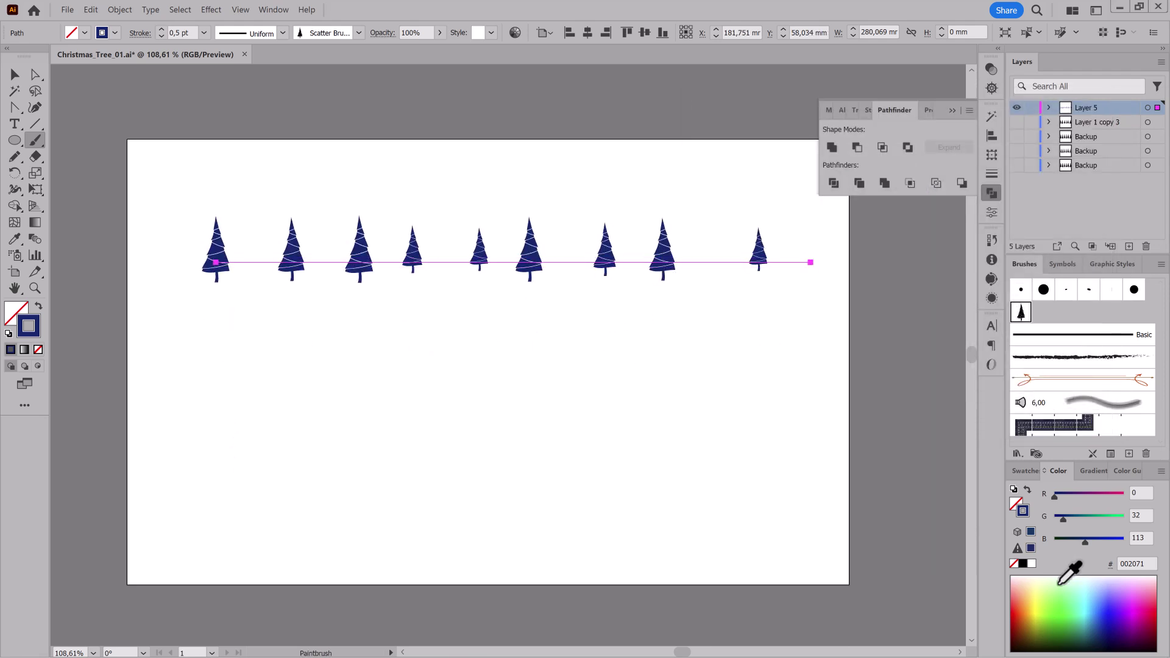
{"action": "left_click", "coordinate": [1060, 622]}
- Paint a second wavy tree row and set brush rotation relative to Page, applied to strokes
{"action": "key", "text": "ctrl+shift+a"}
{"action": "left_click_drag", "start_coordinate": [564, 460], "coordinate": [781, 471]}
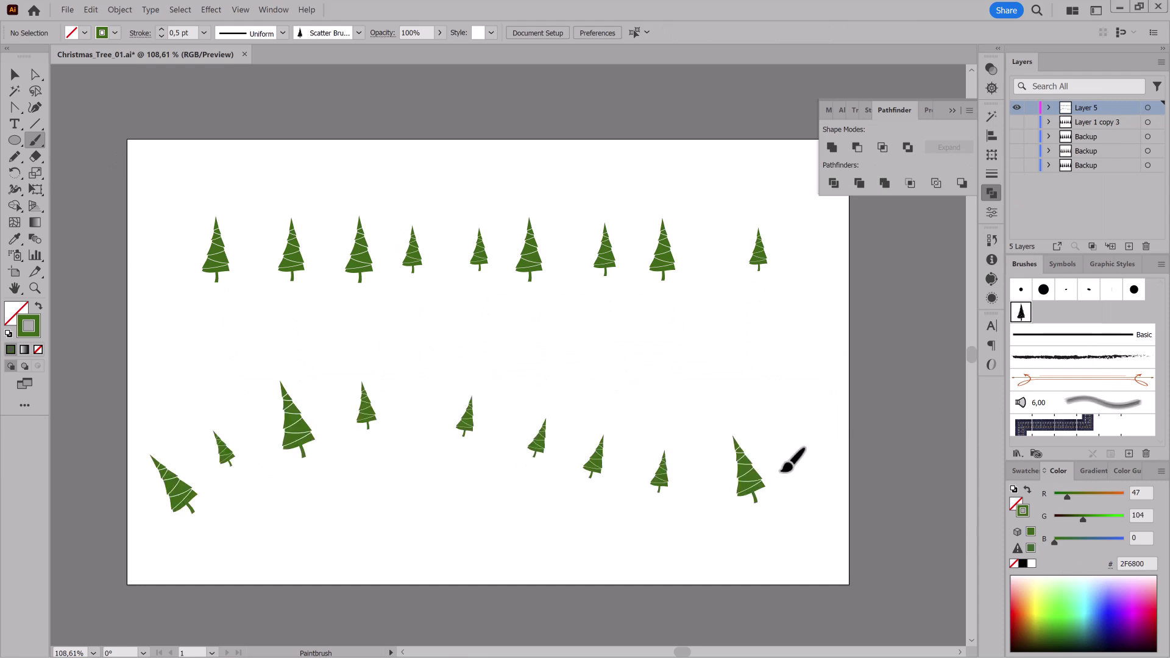
{"action": "double_click", "coordinate": [1020, 311]}
{"action": "left_click", "coordinate": [922, 250]}
{"action": "left_click", "coordinate": [926, 263]}
{"action": "left_click", "coordinate": [993, 405]}
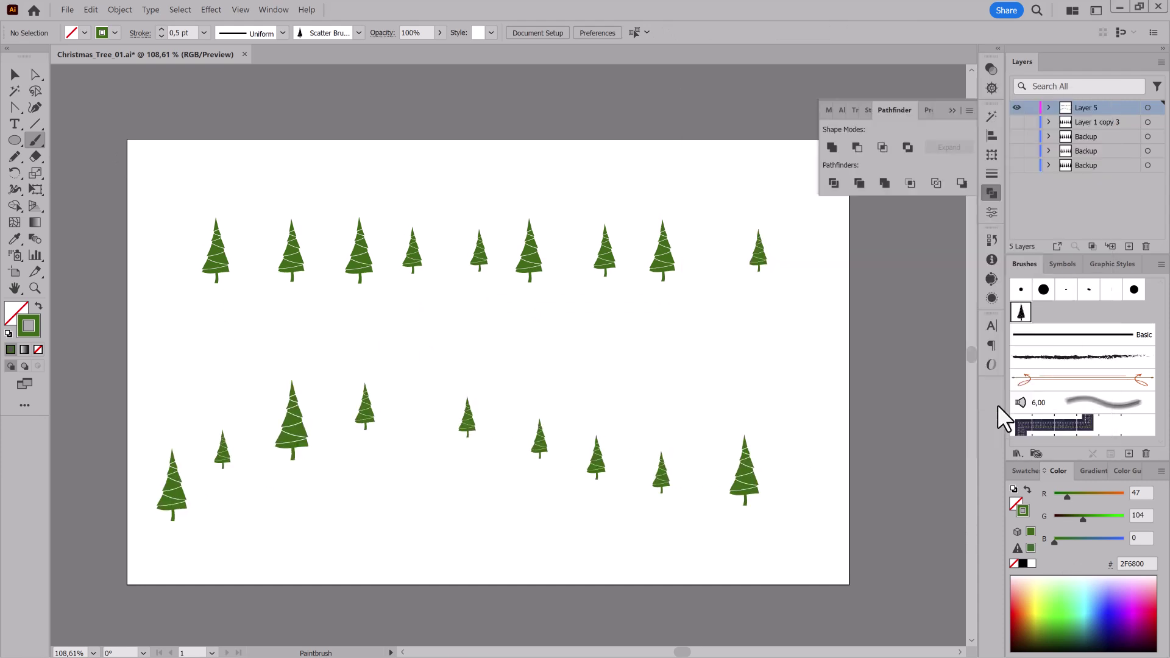
{"action": "left_click", "coordinate": [570, 350]}
- Expand the top tree row's appearance, move it up, and ungroup it into individual trees
{"action": "left_click", "coordinate": [119, 9]}
{"action": "left_click", "coordinate": [138, 103]}
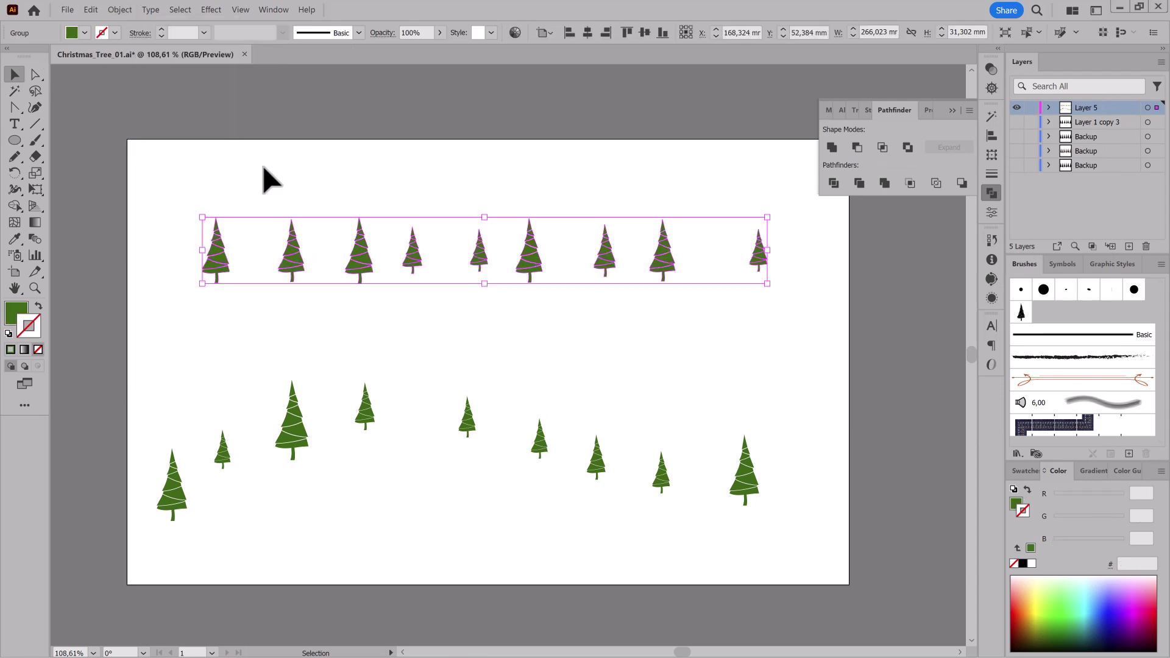
{"action": "left_click", "coordinate": [661, 34]}
{"action": "left_click_drag", "start_coordinate": [534, 553], "coordinate": [535, 227]}
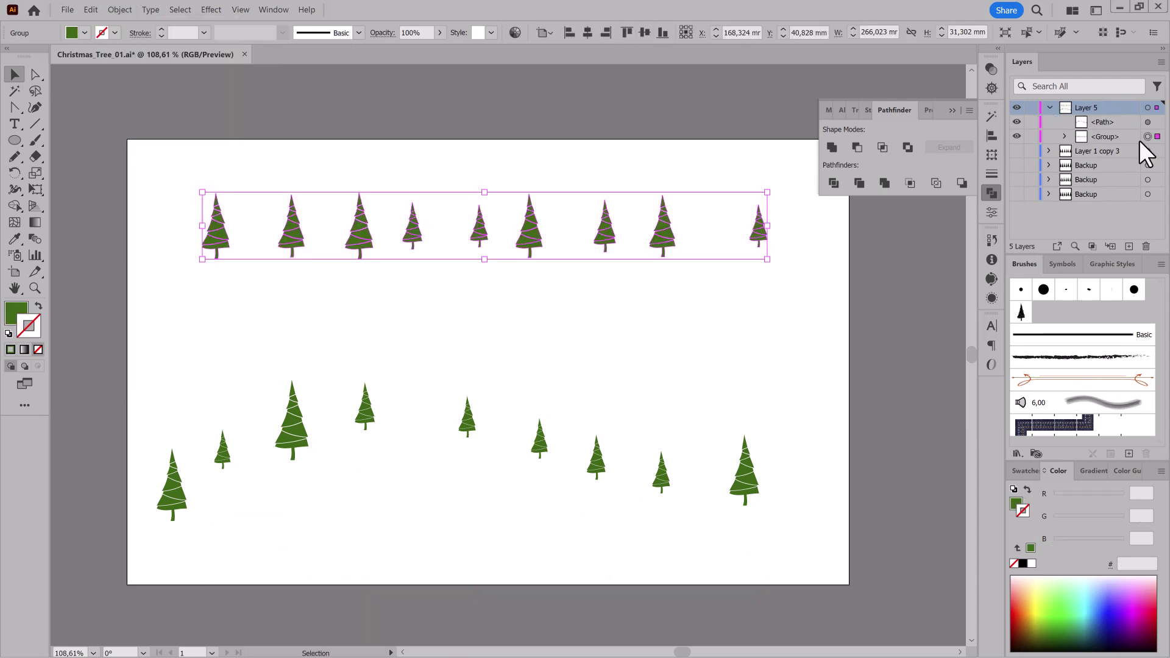
{"action": "left_click", "coordinate": [119, 10]}
{"action": "left_click", "coordinate": [140, 68]}
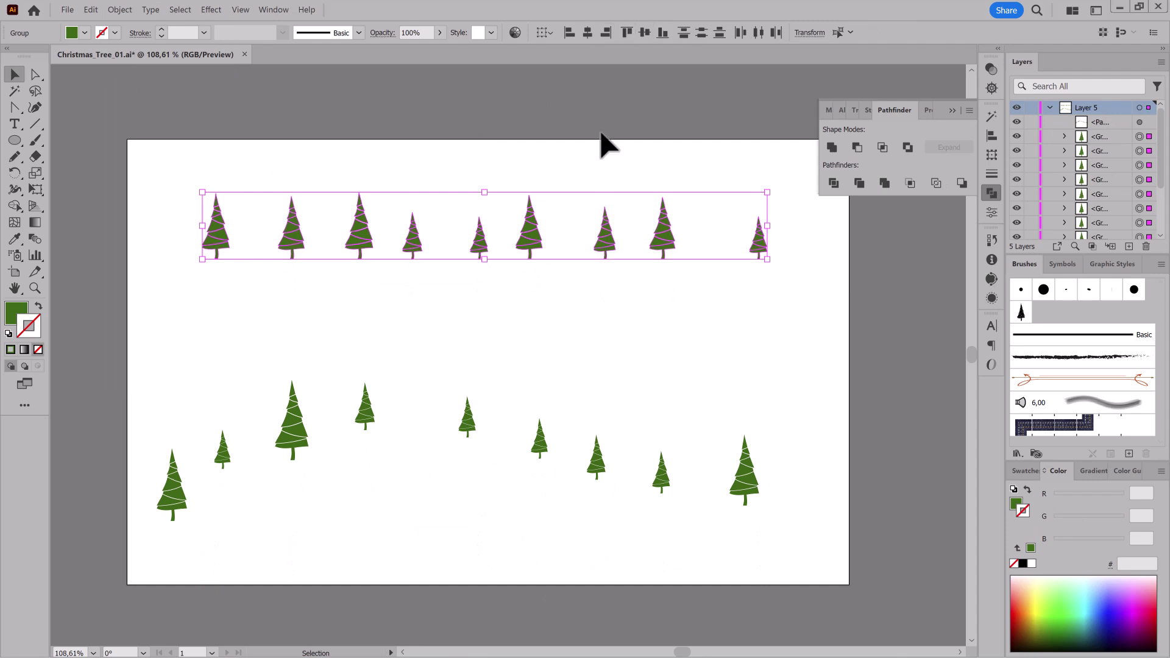
{"action": "left_click", "coordinate": [512, 256]}
{"action": "scroll", "coordinate": [578, 316], "scroll_direction": "up", "scroll_amount": 2}
{"action": "scroll", "coordinate": [571, 360], "scroll_direction": "down", "scroll_amount": 4}
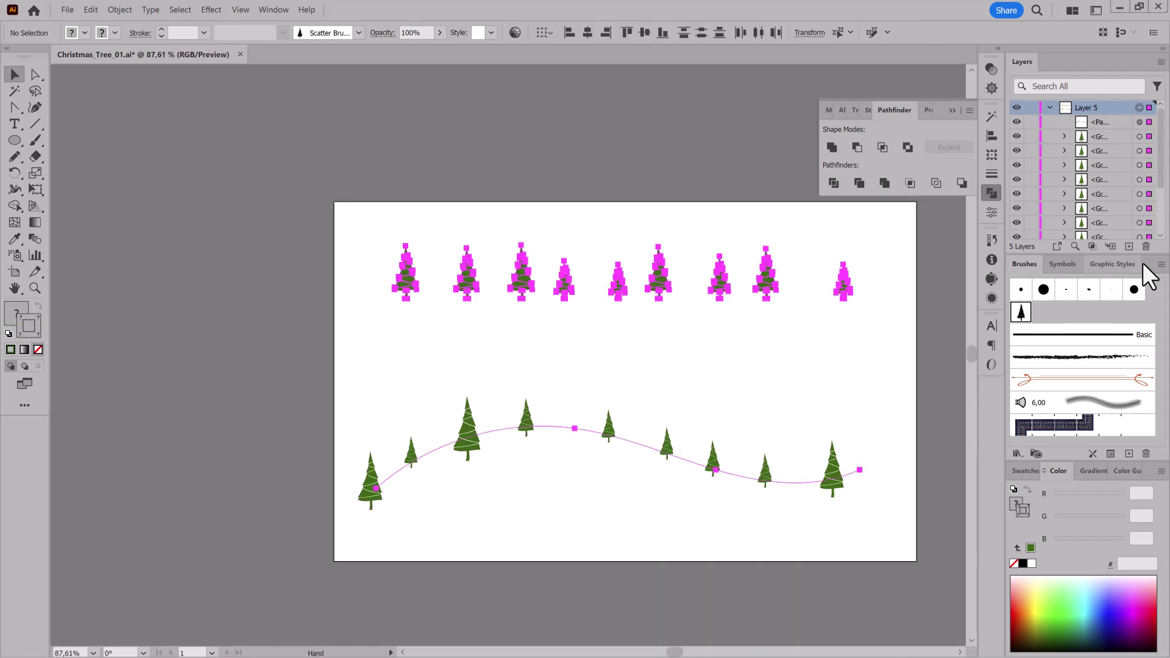
- On a new layer, draw a rectangle covering the whole artboard
{"action": "left_click", "coordinate": [1129, 246]}
{"action": "left_click_drag", "start_coordinate": [634, 360], "coordinate": [549, 326]}
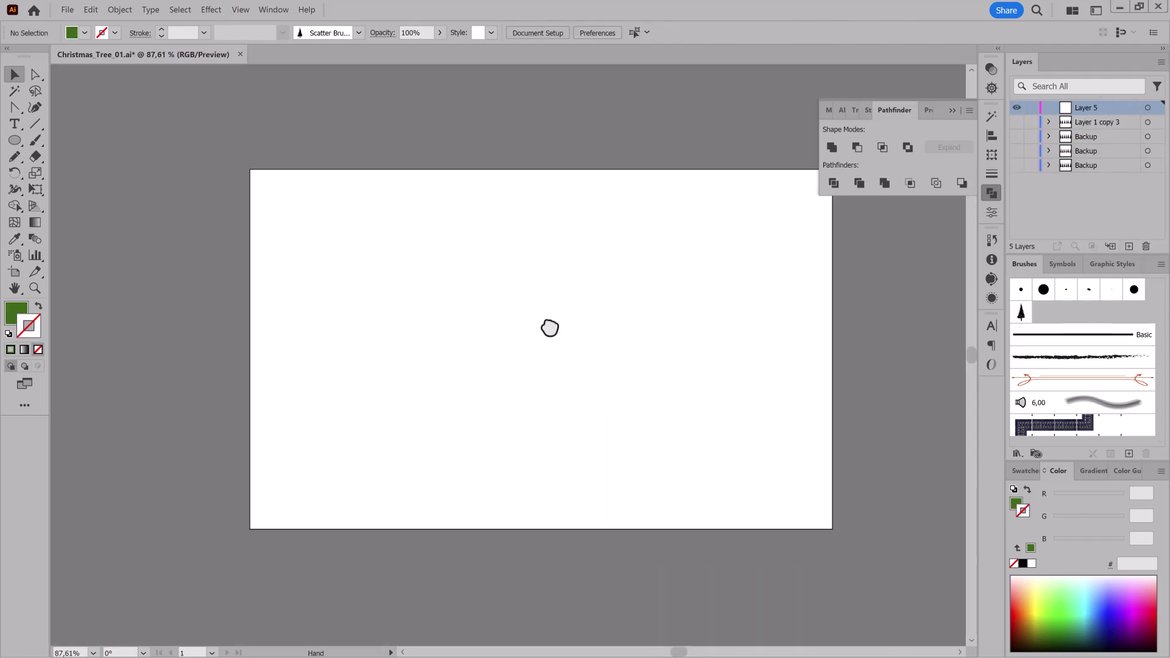
{"action": "key", "text": "ctrl+y"}
{"action": "scroll", "coordinate": [513, 378], "scroll_direction": "up", "scroll_amount": 1}
{"action": "key", "text": "m"}
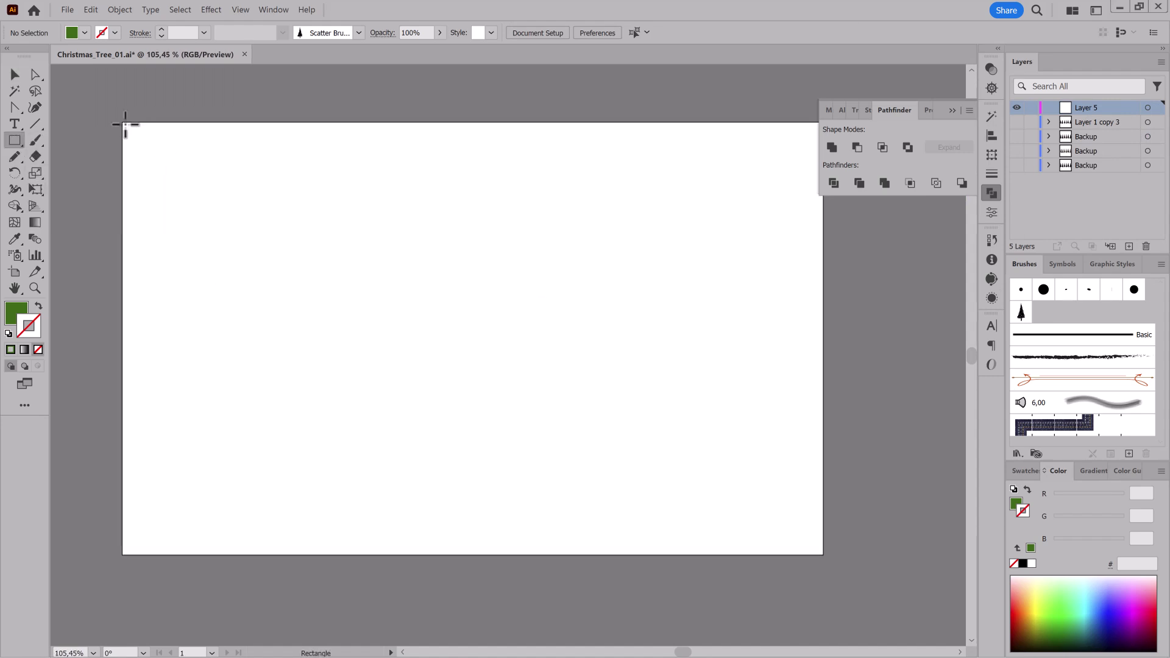
{"action": "left_click", "coordinate": [240, 10]}
{"action": "left_click", "coordinate": [269, 261]}
{"action": "mouse_move", "coordinate": [122, 123]}
{"action": "left_mouse_down"}
{"action": "mouse_move", "coordinate": [661, 477]}
{"action": "mouse_move", "coordinate": [821, 554]}
{"action": "left_mouse_up"}
- Fill the rectangle with a -90° gradient from dark navy at top to lighter blue below
{"action": "left_click", "coordinate": [1091, 646]}
{"action": "left_click", "coordinate": [1070, 518]}
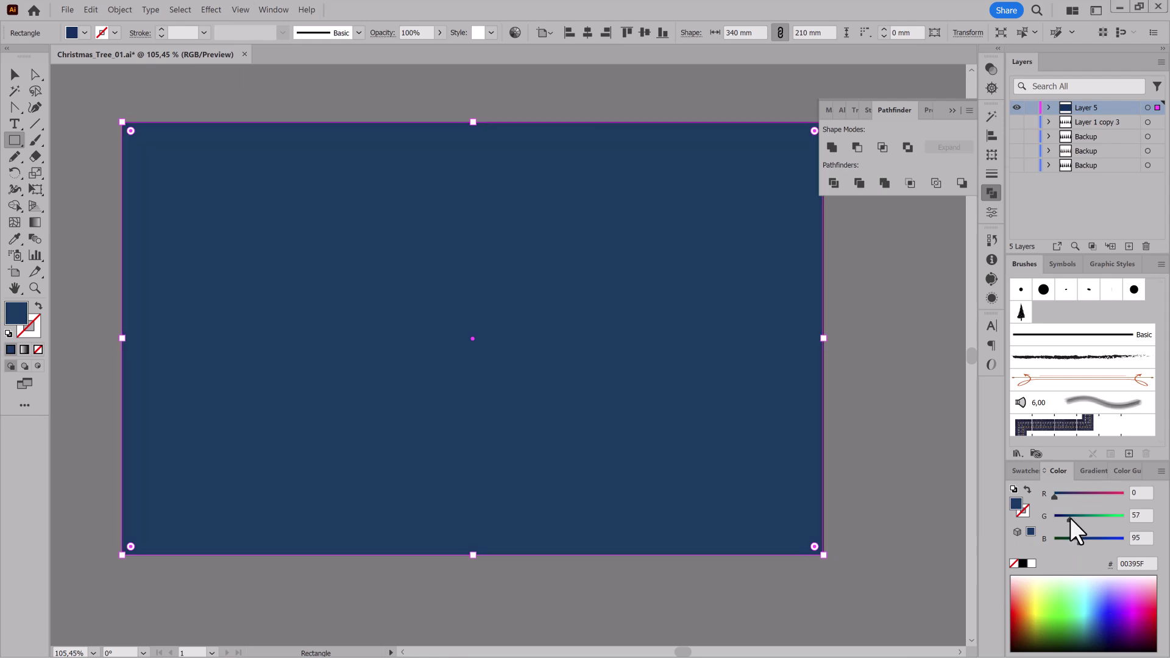
{"action": "left_click", "coordinate": [1088, 471]}
{"action": "left_click", "coordinate": [1047, 611]}
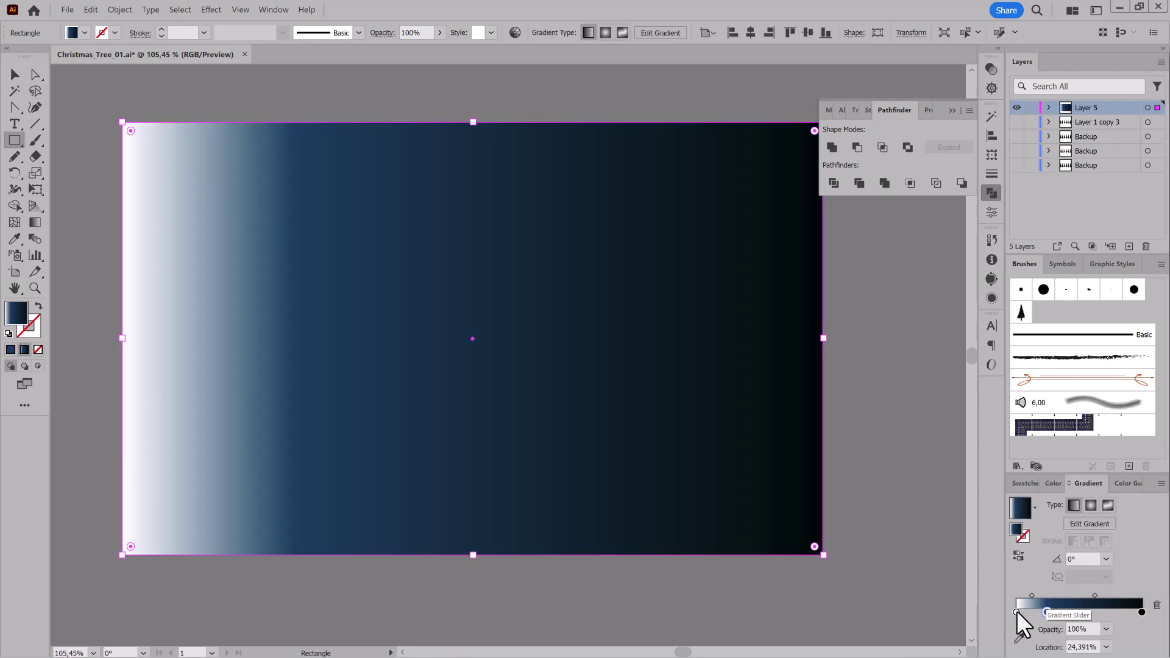
{"action": "left_click_drag", "start_coordinate": [1141, 613], "coordinate": [1140, 640]}
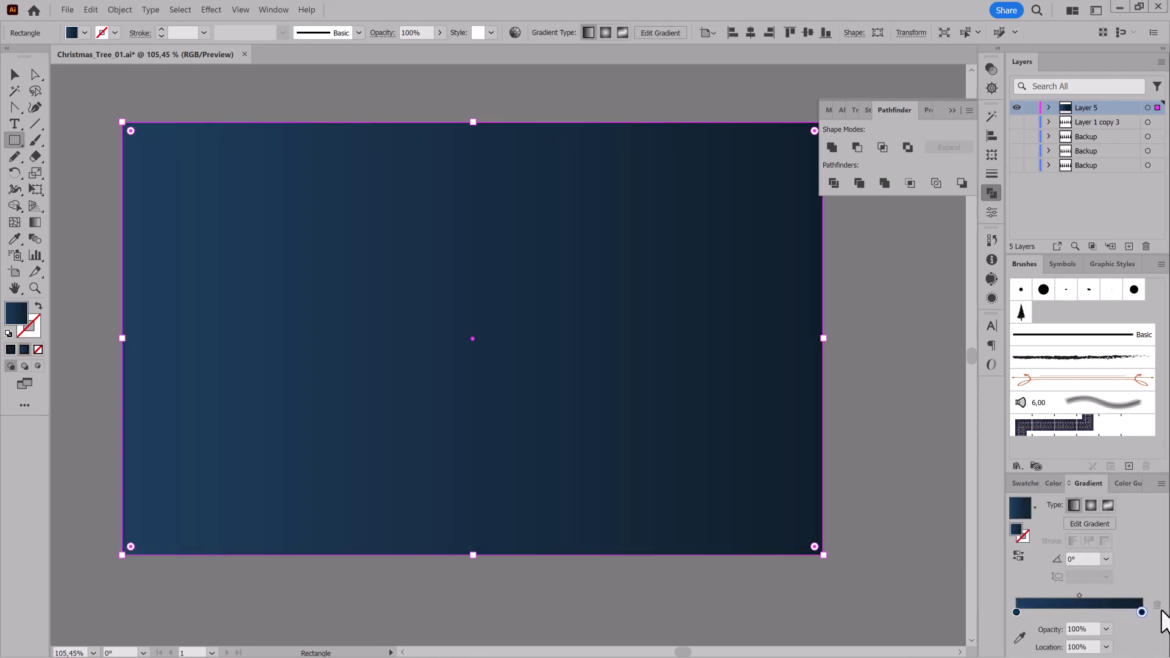
{"action": "left_click", "coordinate": [1106, 559]}
{"action": "left_click", "coordinate": [1132, 484]}
{"action": "left_click", "coordinate": [1018, 556]}
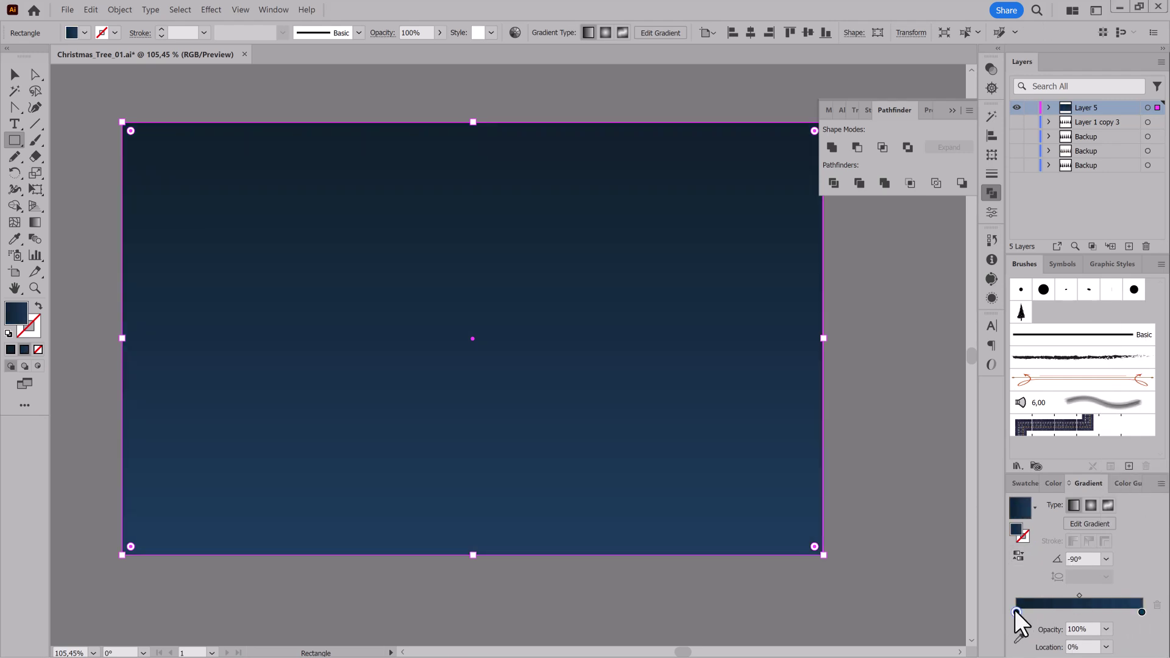
{"action": "double_click", "coordinate": [1141, 612]}
{"action": "mouse_move", "coordinate": [1053, 516]}
{"action": "left_mouse_down"}
{"action": "mouse_move", "coordinate": [1075, 515]}
{"action": "mouse_move", "coordinate": [1062, 492]}
{"action": "left_mouse_up"}
{"action": "left_click", "coordinate": [942, 290]}
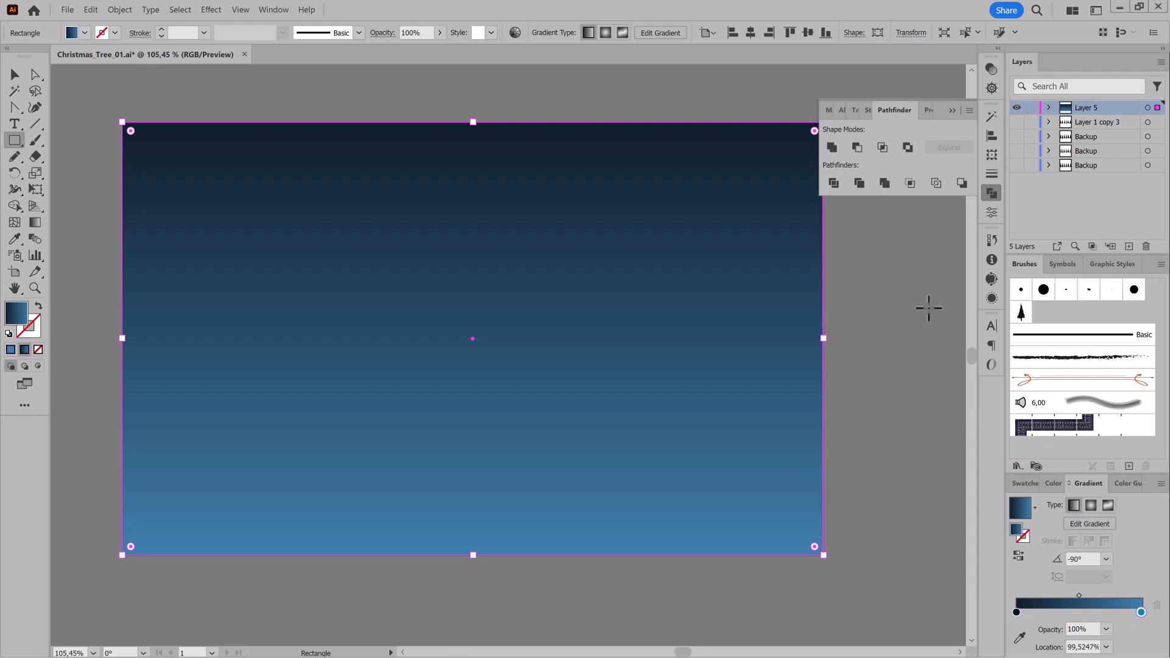
- Duplicate and lock the background rectangle, then paint a thin row of pale blue trees
{"action": "left_click", "coordinate": [936, 288], "text": "ctrl"}
{"action": "left_click_drag", "start_coordinate": [1103, 122], "coordinate": [1129, 246]}
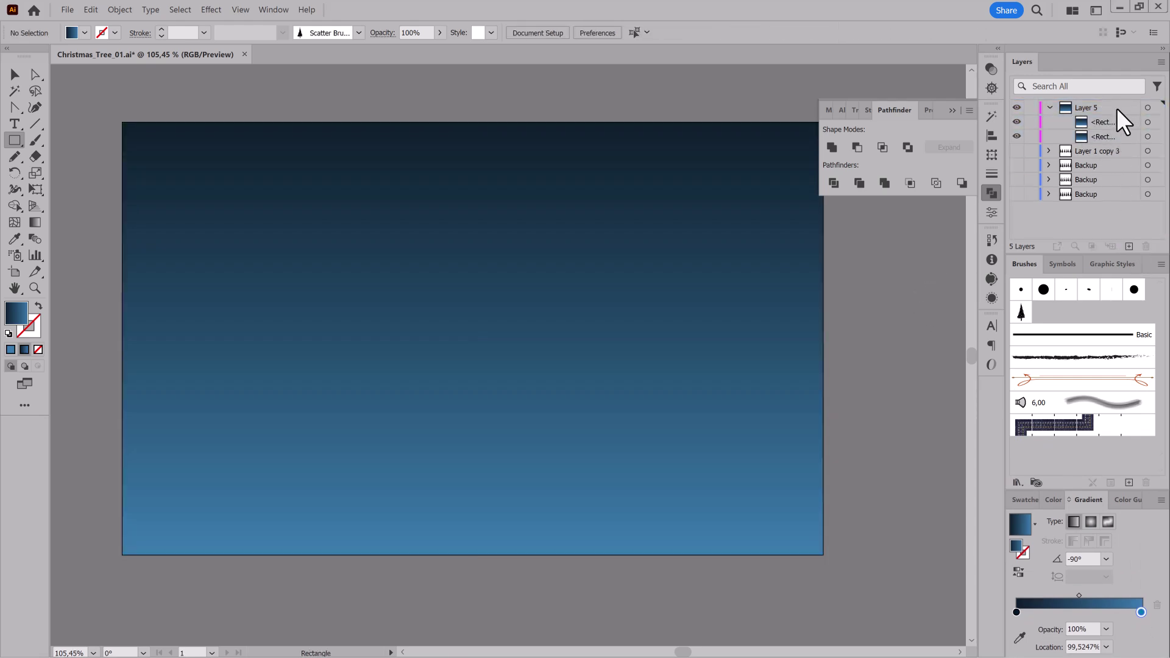
{"action": "left_click_drag", "start_coordinate": [1031, 122], "coordinate": [1031, 137]}
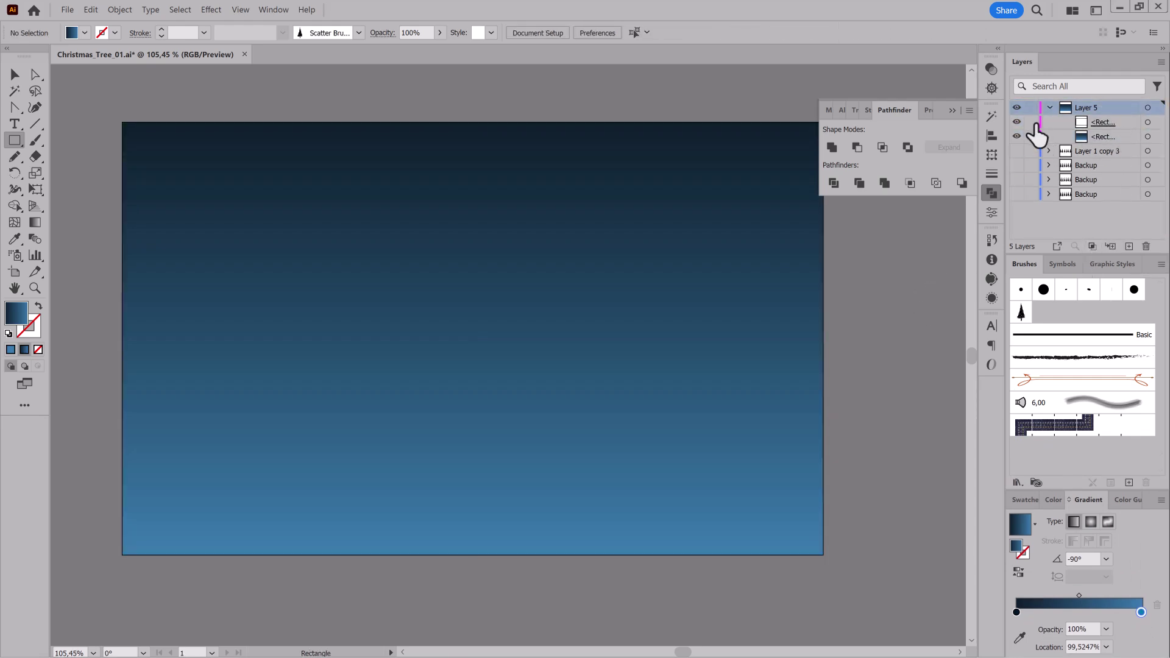
{"action": "left_click", "coordinate": [1021, 313]}
{"action": "left_click_drag", "start_coordinate": [881, 425], "coordinate": [883, 426]}
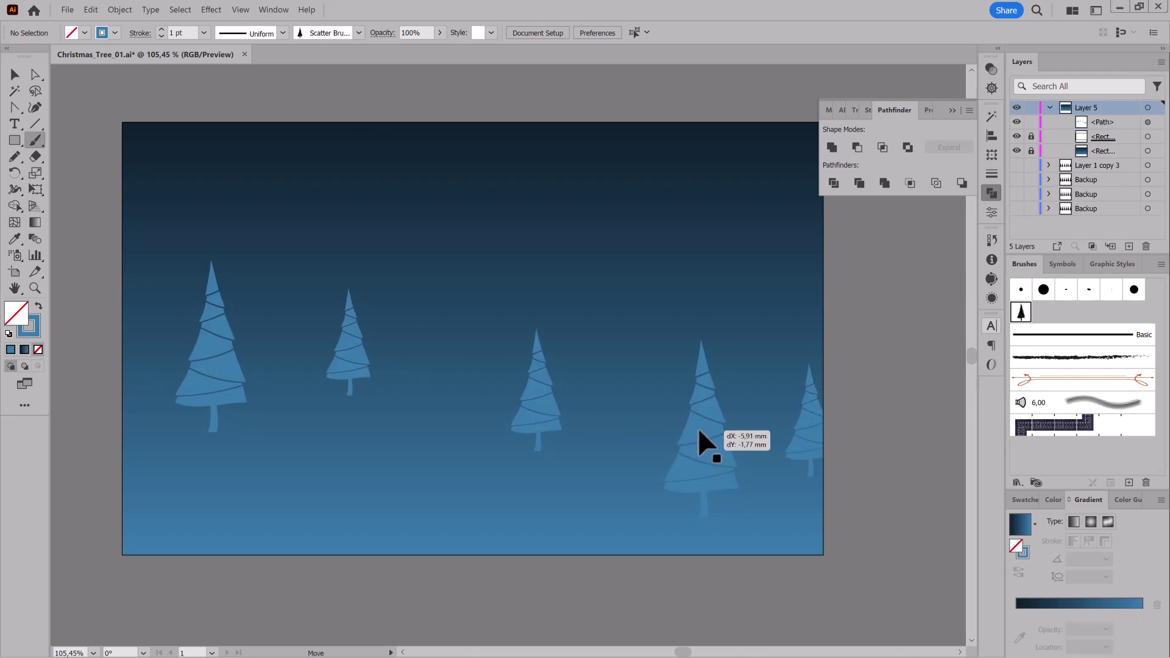
{"action": "left_click", "coordinate": [161, 36]}
- Copy the wavy tree path, remove its stroke and fill it white
{"action": "left_click_drag", "start_coordinate": [389, 368], "coordinate": [396, 372]}
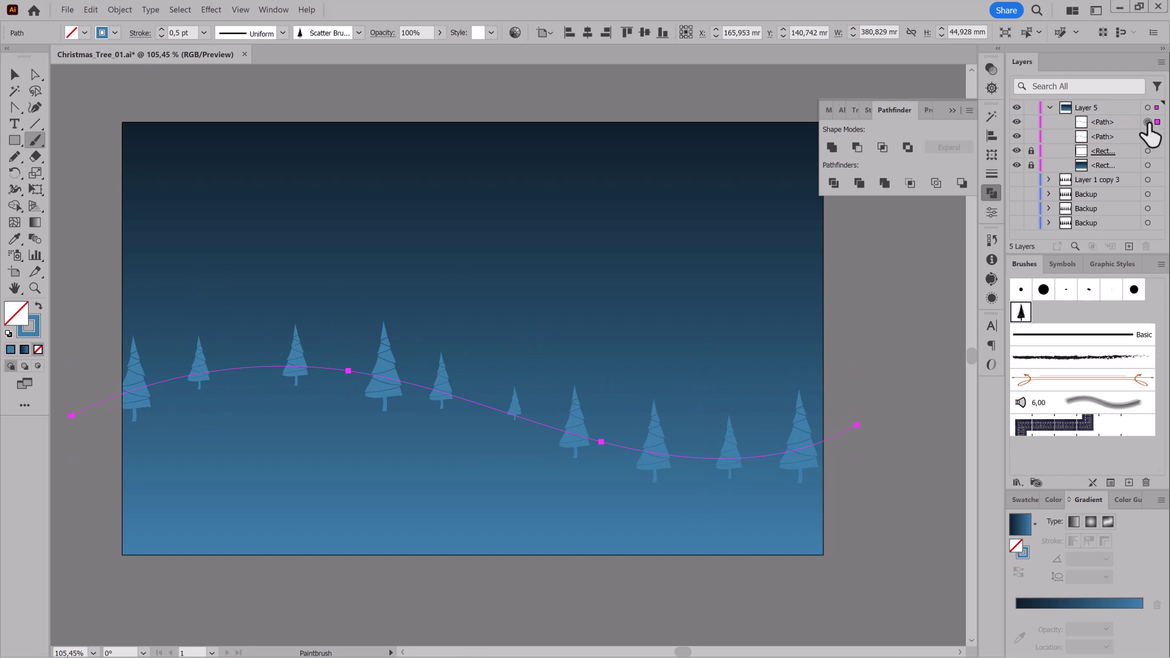
{"action": "left_click", "coordinate": [1024, 550]}
{"action": "left_click", "coordinate": [1014, 592]}
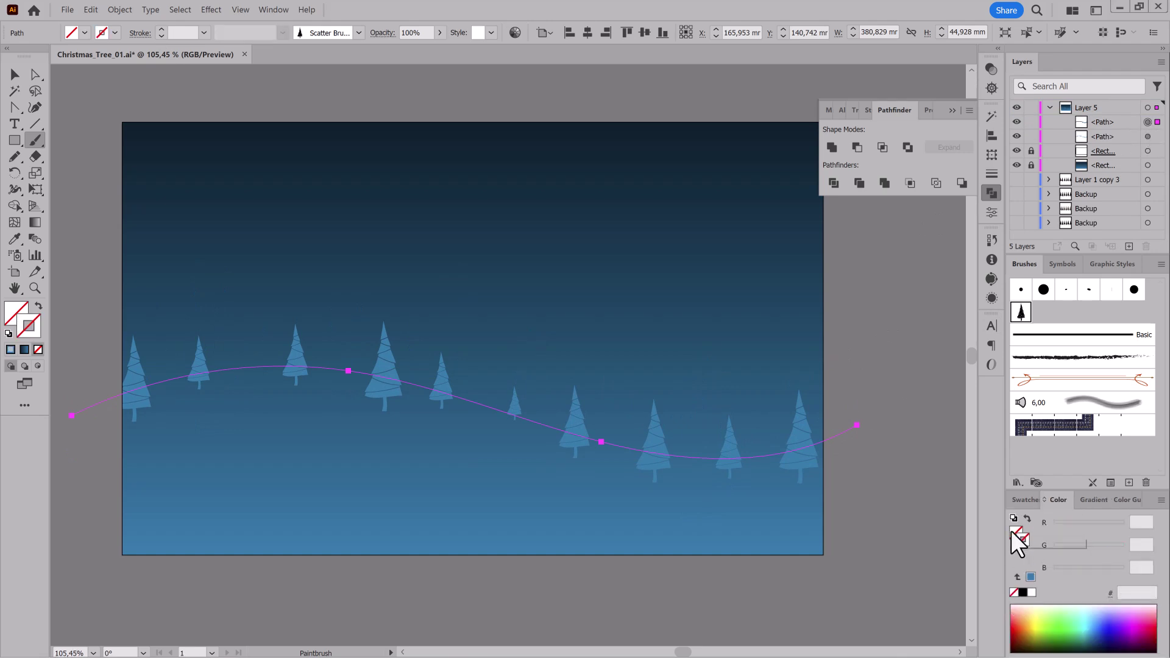
{"action": "left_click", "coordinate": [1015, 531]}
{"action": "left_click", "coordinate": [1032, 592]}
- Close the path below the artboard into a snow hill, lower it, and sample the sky gradient onto it
{"action": "left_click", "coordinate": [14, 108]}
{"action": "left_click", "coordinate": [857, 424]}
{"action": "left_click", "coordinate": [853, 576]}
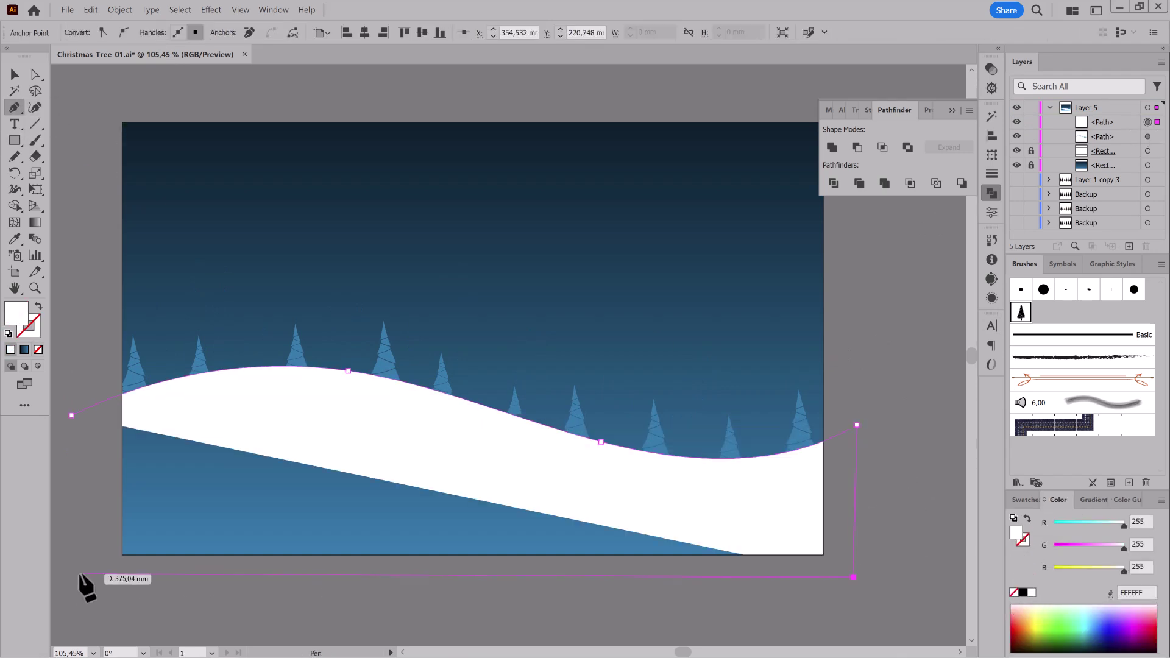
{"action": "left_click", "coordinate": [80, 574]}
{"action": "left_click", "coordinate": [72, 416]}
{"action": "left_click", "coordinate": [15, 74]}
{"action": "left_click_drag", "start_coordinate": [547, 493], "coordinate": [548, 519]}
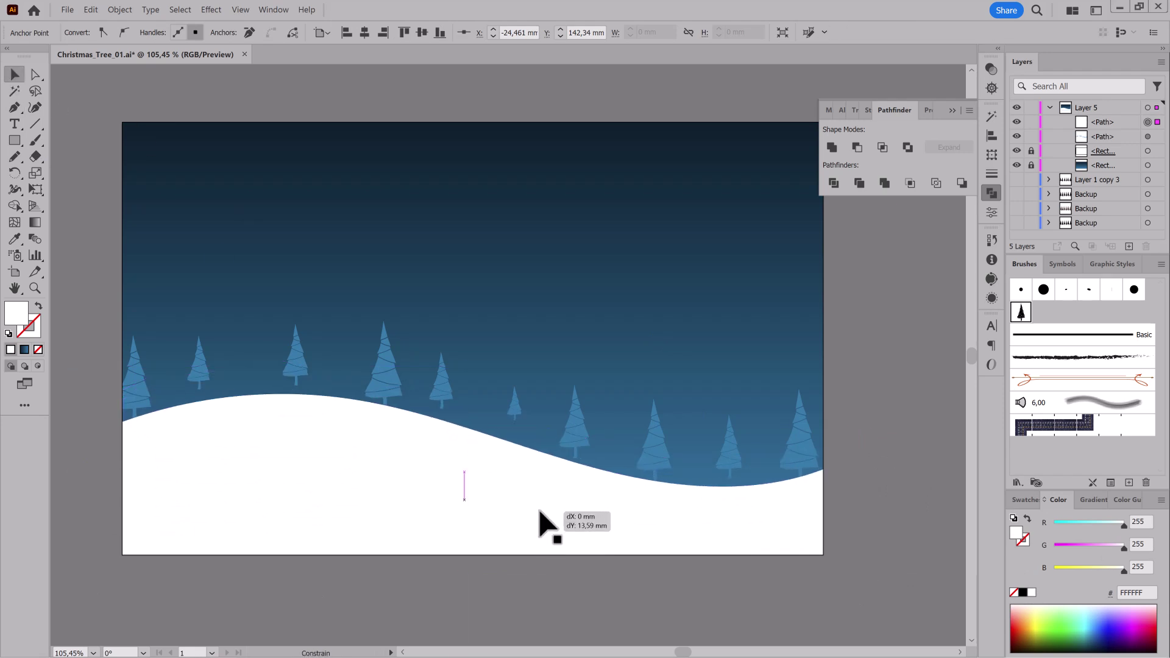
{"action": "left_click_drag", "start_coordinate": [481, 404], "coordinate": [505, 492]}
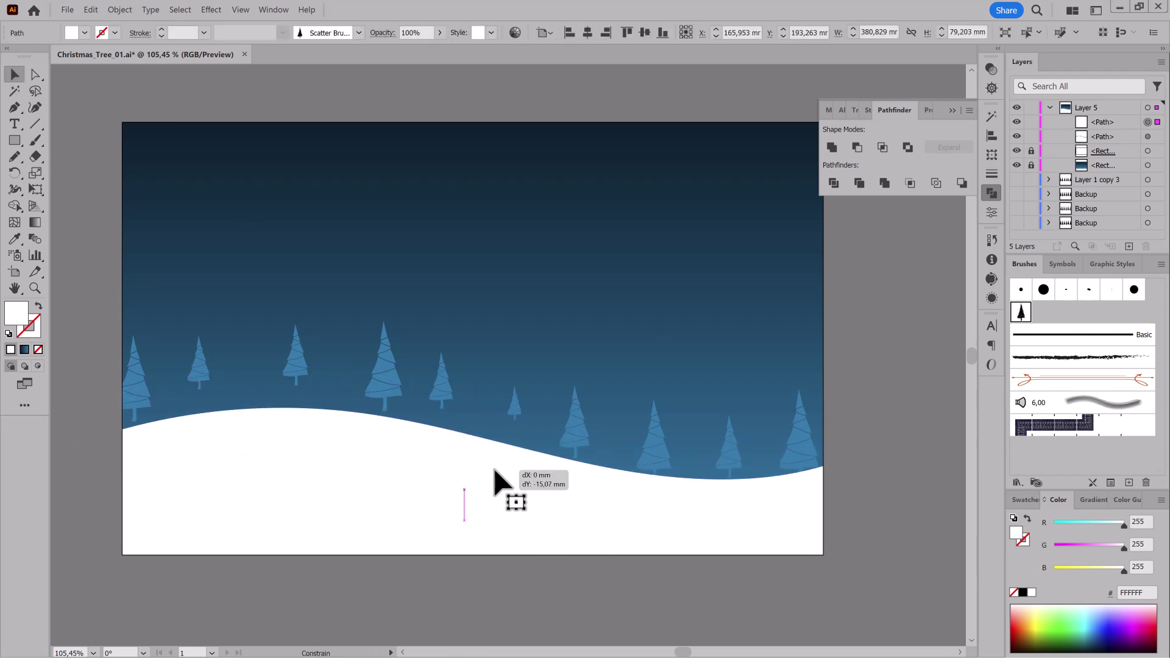
{"action": "key", "text": "i"}
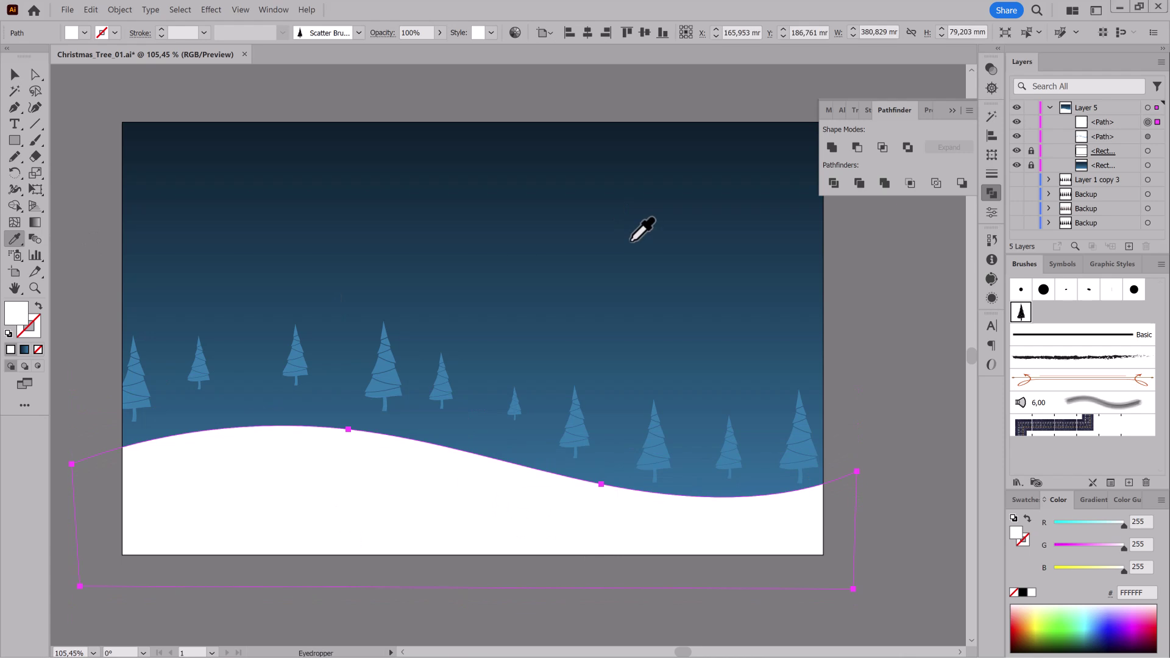
{"action": "left_click", "coordinate": [631, 241]}
- Set the hill gradient to 90° with a pale blue lower stop, then reverse it so the light end is on top
{"action": "left_click", "coordinate": [1090, 500]}
{"action": "left_click", "coordinate": [1106, 558]}
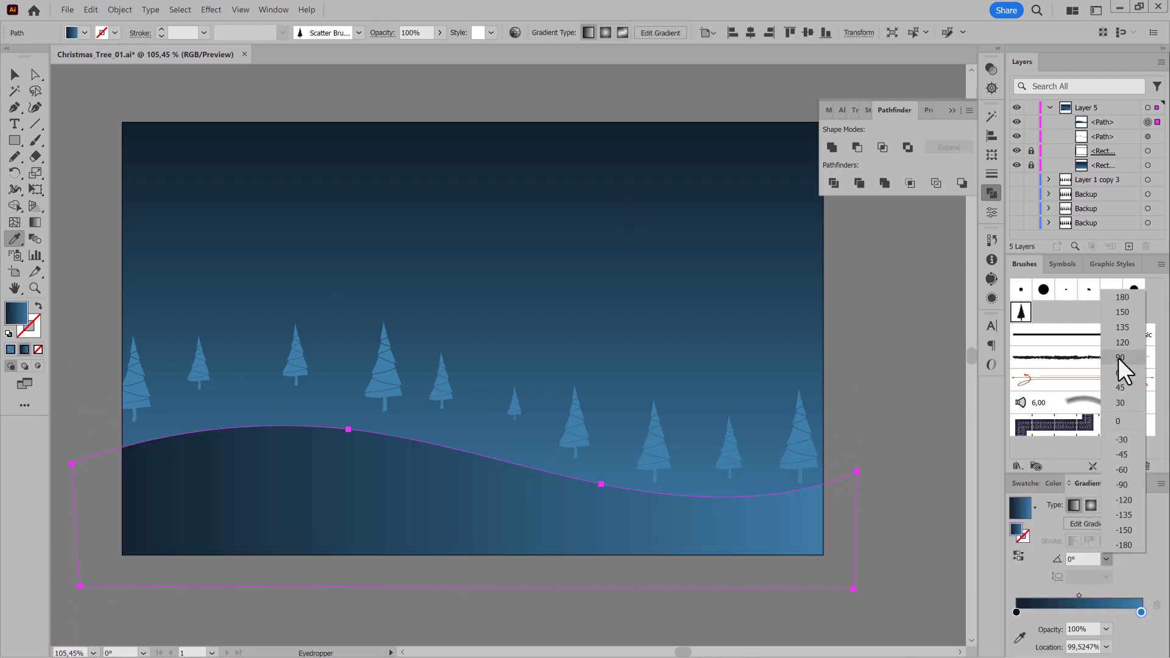
{"action": "left_click", "coordinate": [1118, 357]}
{"action": "key", "text": "g"}
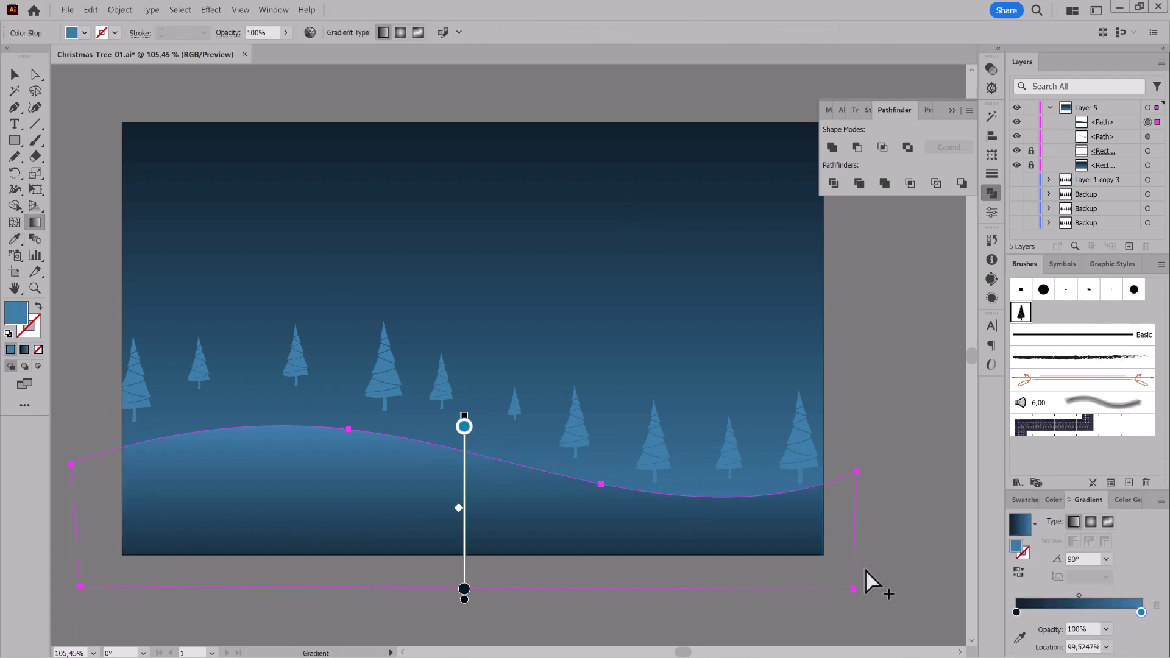
{"action": "double_click", "coordinate": [1015, 612]}
{"action": "mouse_move", "coordinate": [1063, 495]}
{"action": "left_mouse_down"}
{"action": "mouse_move", "coordinate": [1060, 470]}
{"action": "mouse_move", "coordinate": [1065, 493]}
{"action": "mouse_move", "coordinate": [1093, 513]}
{"action": "left_mouse_up"}
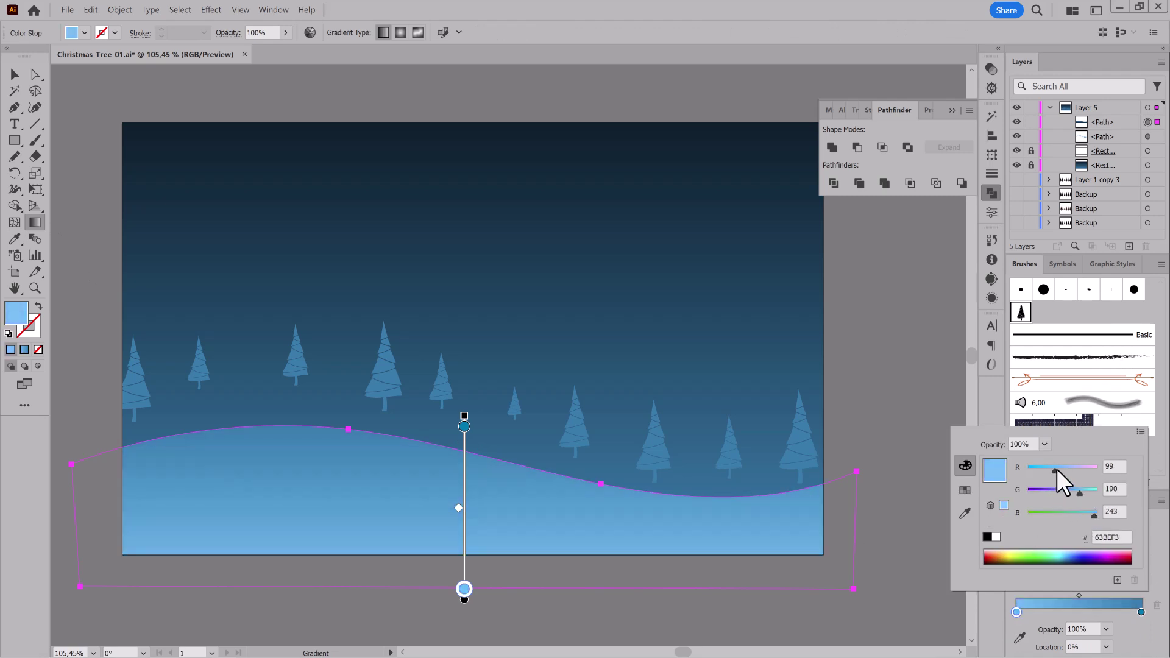
{"action": "key", "text": "Escape"}
{"action": "left_click", "coordinate": [1017, 572]}
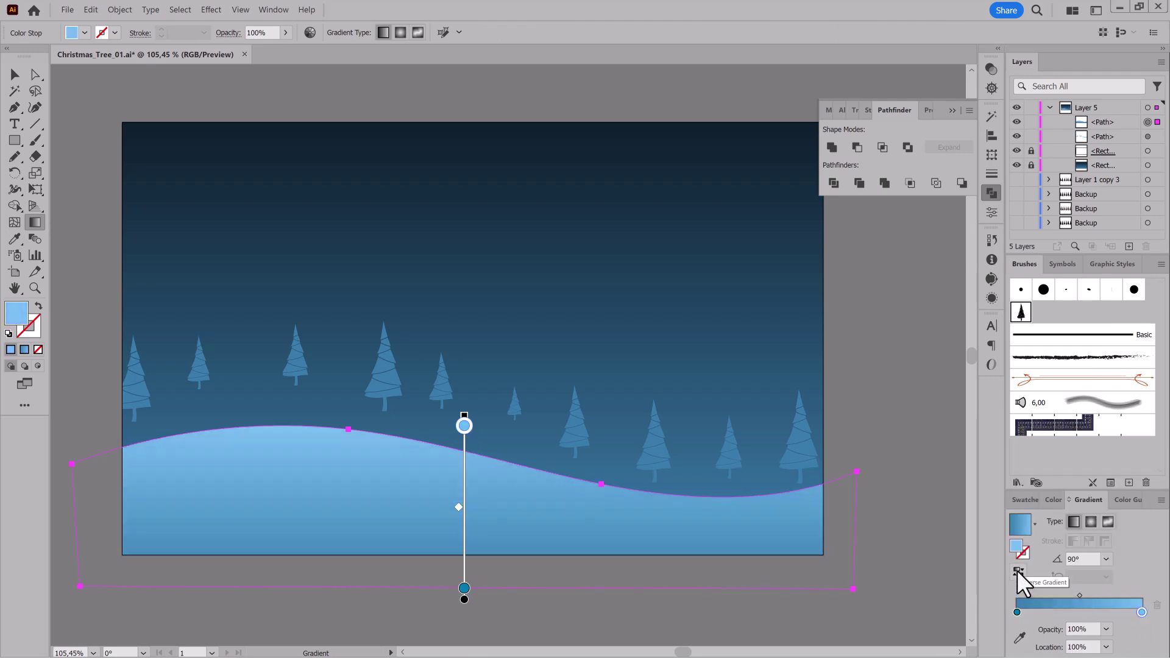
- Expand the tree brush path's appearance into editable tree shapes
{"action": "left_click", "coordinate": [1148, 137]}
{"action": "left_click", "coordinate": [119, 10]}
{"action": "left_click", "coordinate": [140, 133]}
- Ungroup the expanded trees and move the stray tree onto the artboard's left edge
{"action": "left_click", "coordinate": [34, 75]}
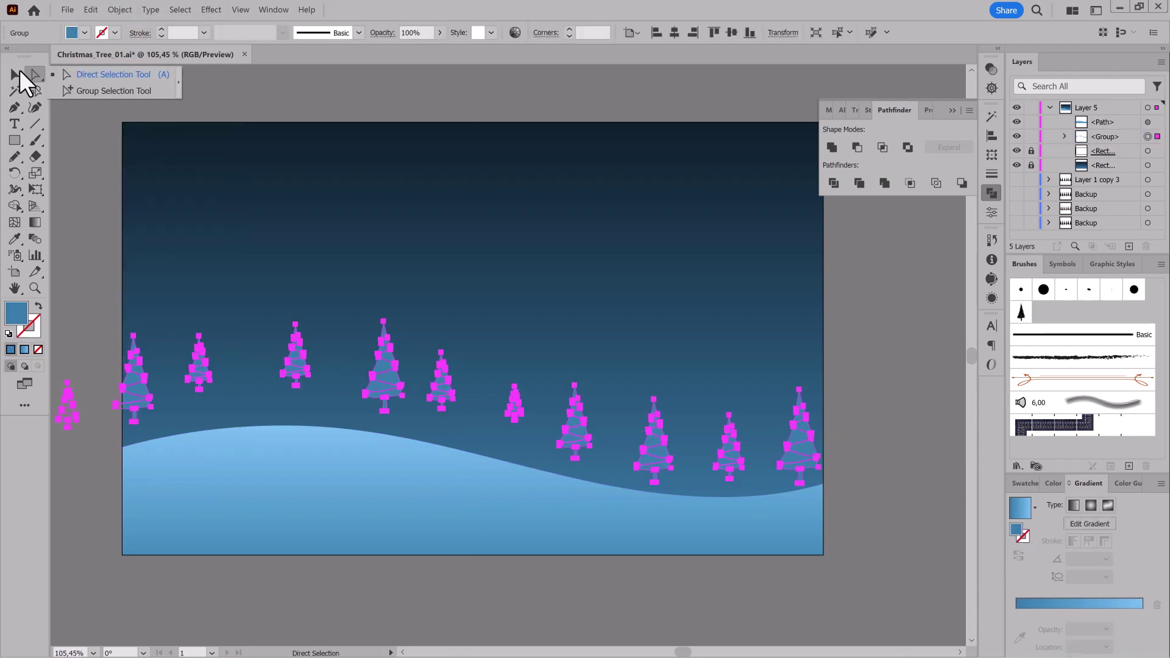
{"action": "left_click", "coordinate": [119, 9]}
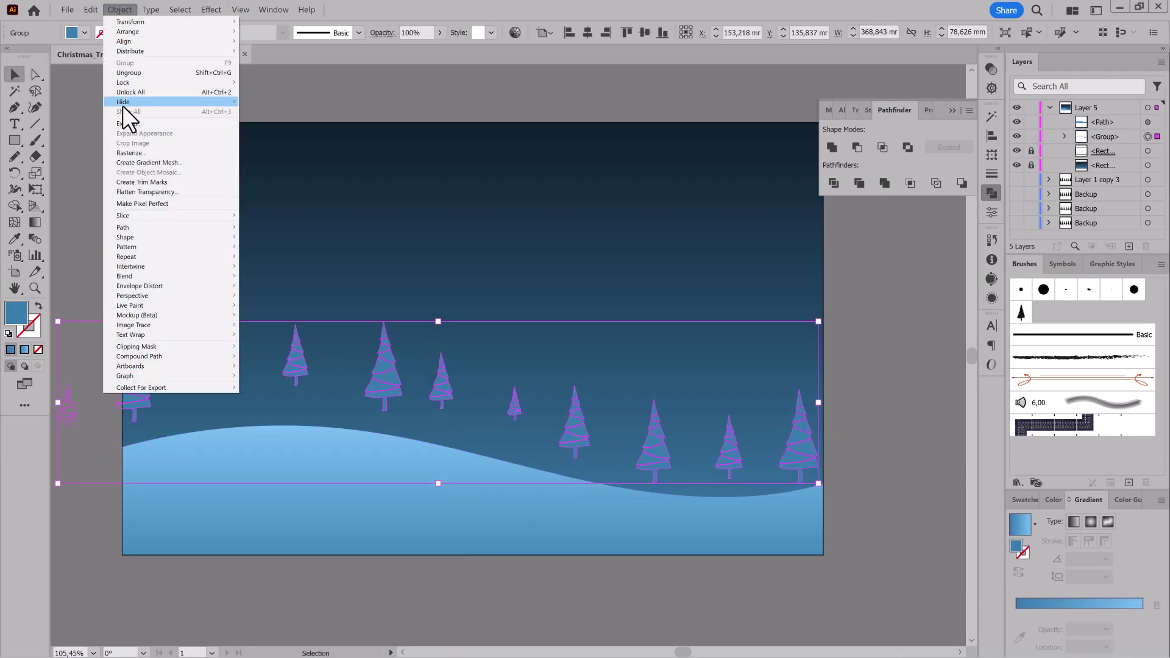
{"action": "left_click", "coordinate": [129, 73]}
{"action": "left_click", "coordinate": [762, 396]}
{"action": "left_click", "coordinate": [803, 452]}
{"action": "mouse_move", "coordinate": [739, 458]}
{"action": "left_mouse_down"}
{"action": "mouse_move", "coordinate": [737, 480]}
{"action": "mouse_move", "coordinate": [648, 462]}
{"action": "left_mouse_up"}
{"action": "mouse_move", "coordinate": [517, 412]}
{"action": "left_mouse_down"}
{"action": "mouse_move", "coordinate": [304, 412]}
{"action": "mouse_move", "coordinate": [154, 432]}
{"action": "left_mouse_up"}
- Magic Wand-select all trees, give them the hill's gradient, and hide selection edges
{"action": "left_click", "coordinate": [991, 118]}
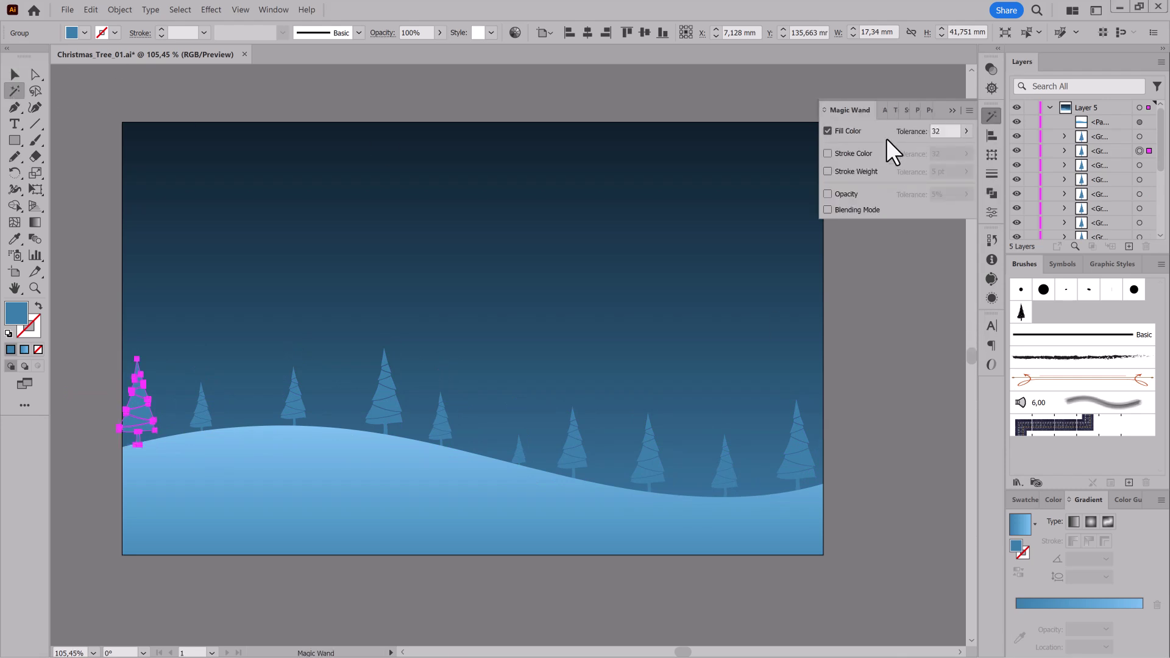
{"action": "left_click", "coordinate": [651, 462]}
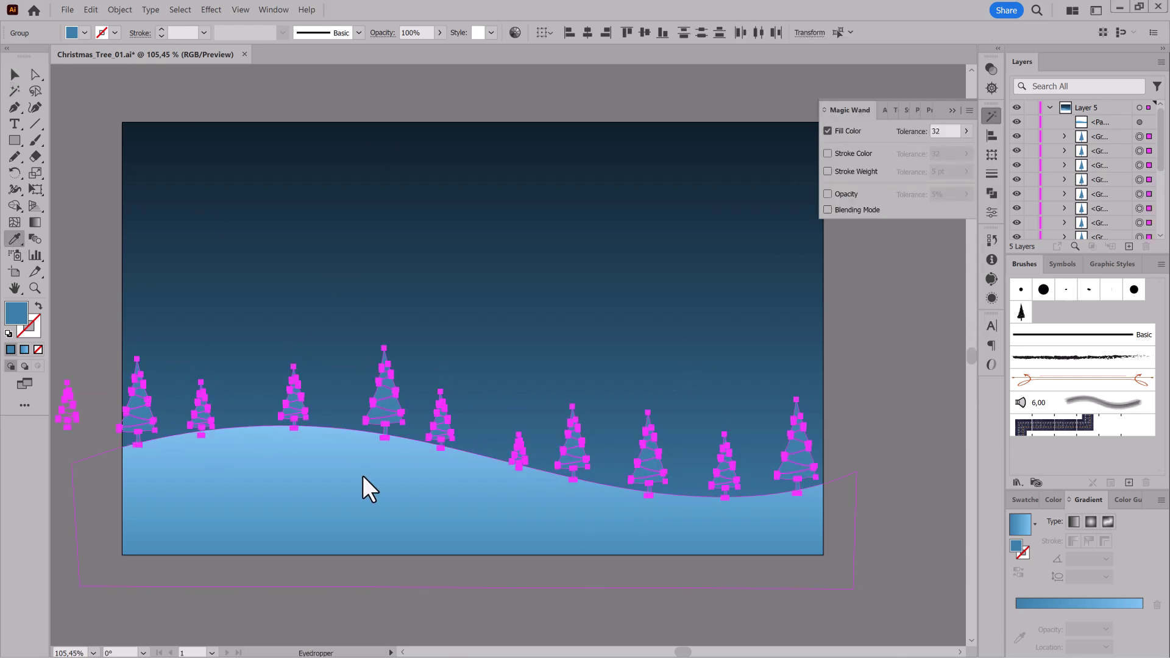
{"action": "left_click", "coordinate": [1030, 603]}
{"action": "left_click", "coordinate": [240, 10]}
{"action": "left_click", "coordinate": [262, 160]}
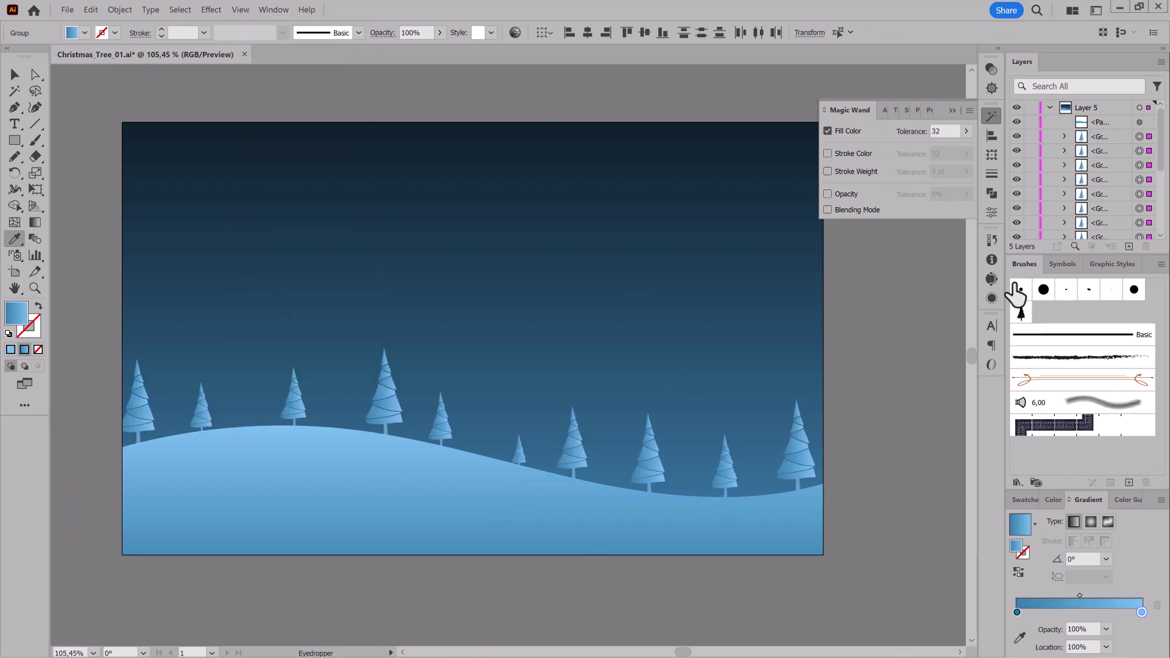
{"action": "left_click", "coordinate": [912, 274], "text": "ctrl"}
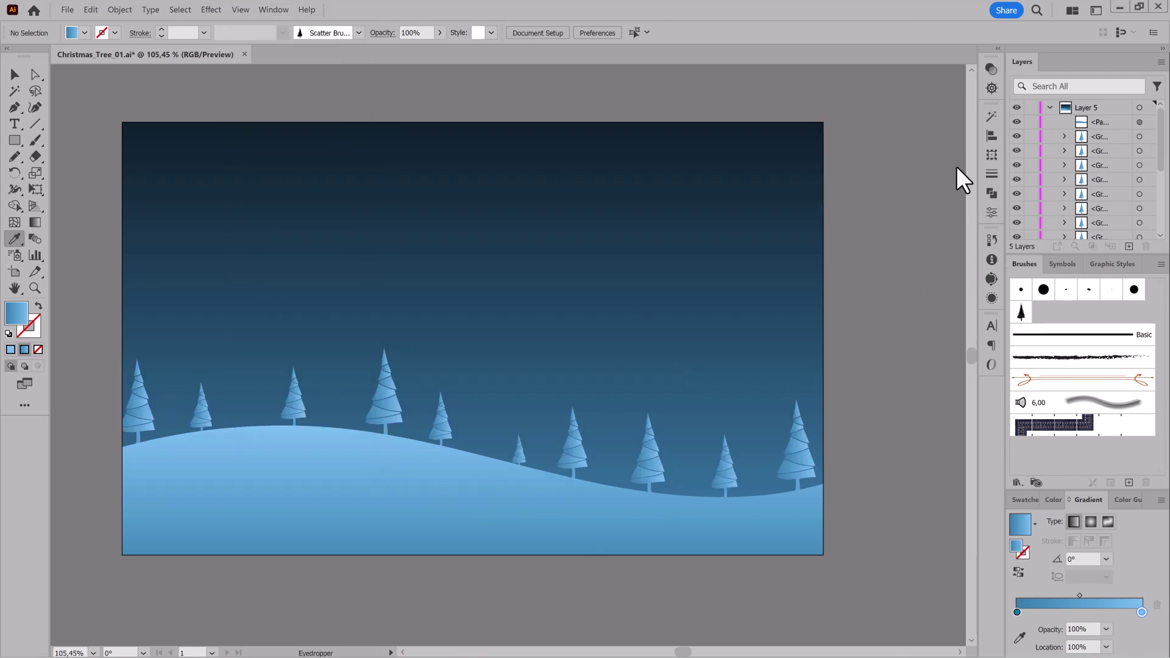
- Load the Snowflakes_Brushes_01 library and paint a faint snowflake row across the sky at 9% opacity
{"action": "left_click", "coordinate": [1017, 482]}
{"action": "left_click", "coordinate": [926, 585]}
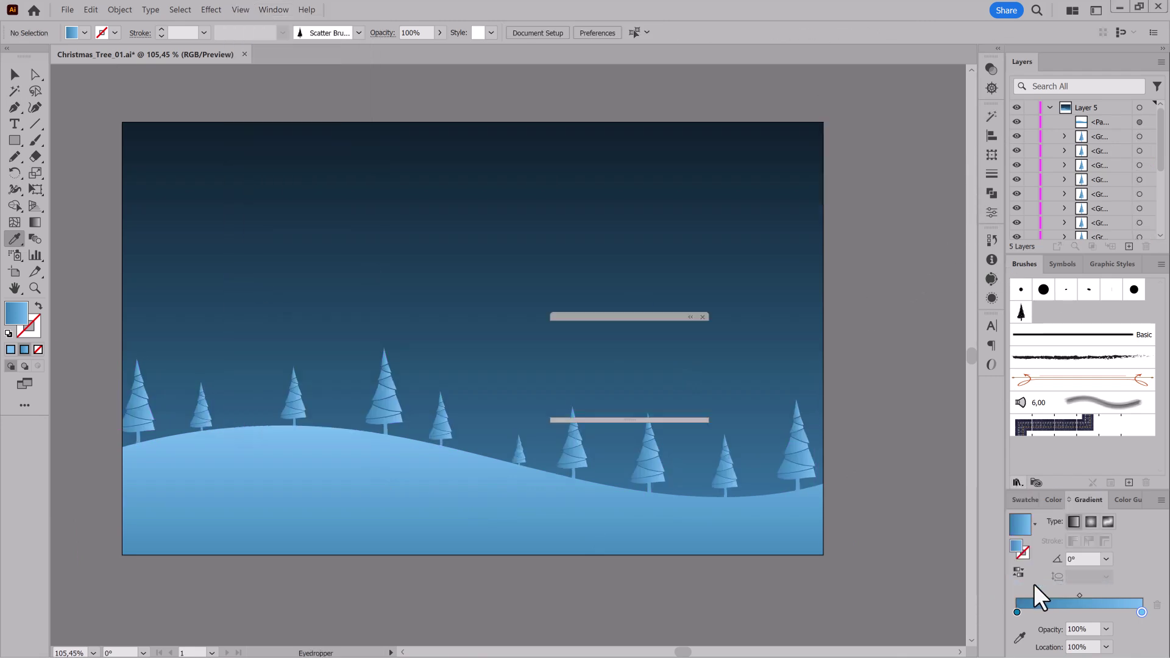
{"action": "left_click_drag", "start_coordinate": [824, 102], "coordinate": [895, 88]}
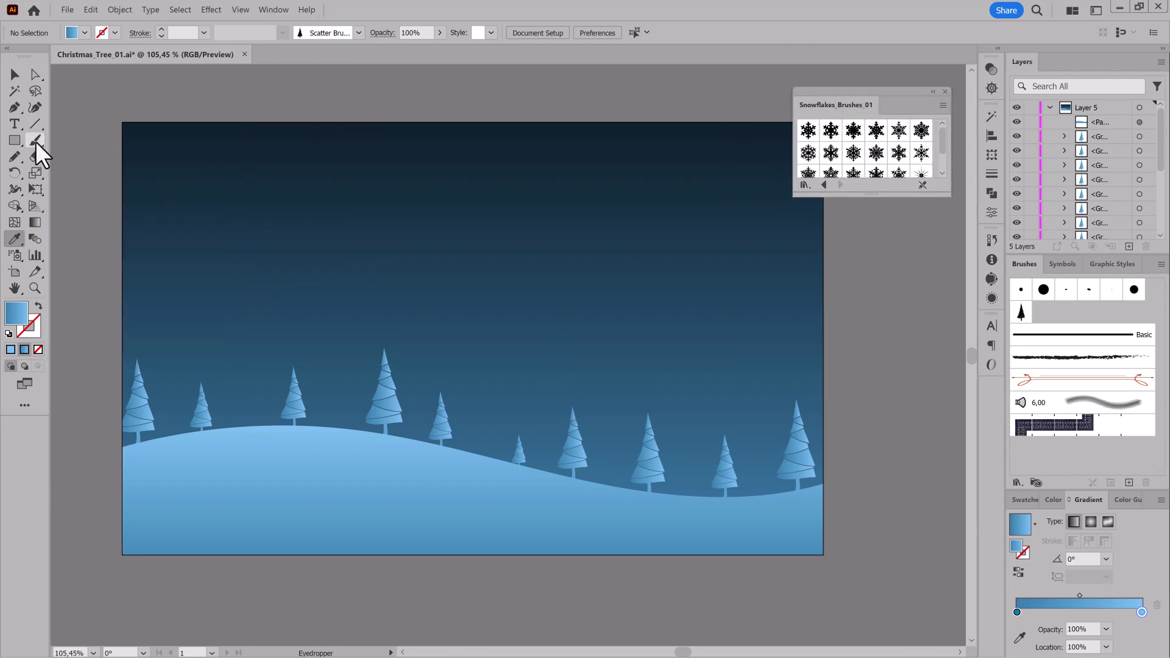
{"action": "left_click", "coordinate": [35, 141]}
{"action": "left_click", "coordinate": [898, 152]}
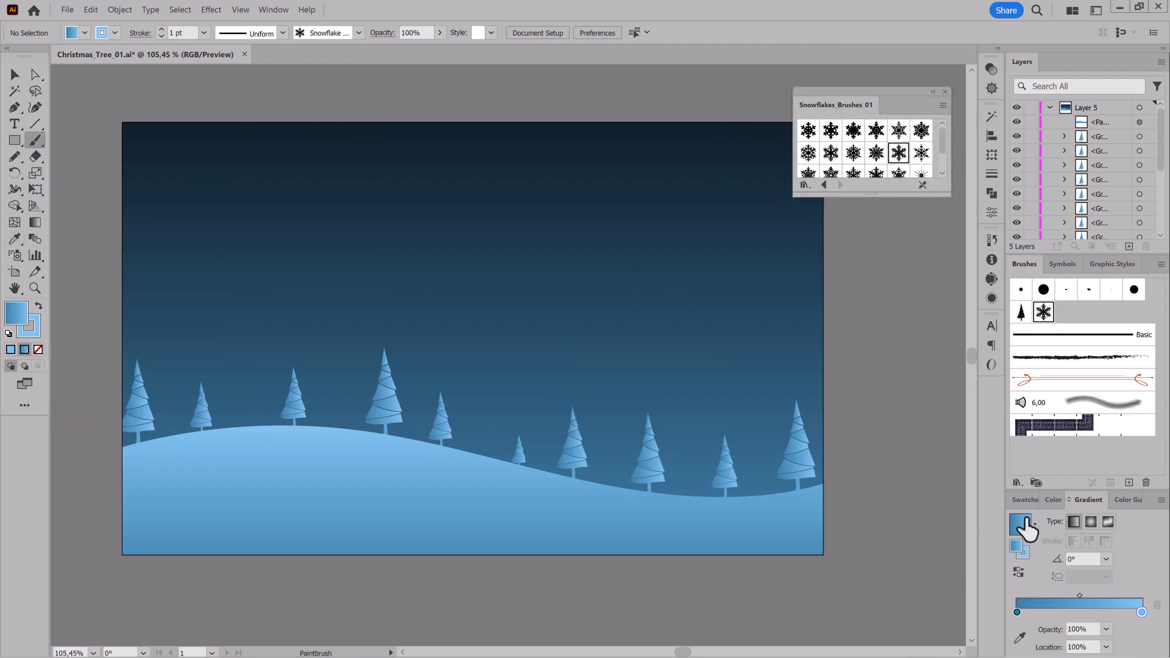
{"action": "left_click_drag", "start_coordinate": [490, 163], "coordinate": [786, 156]}
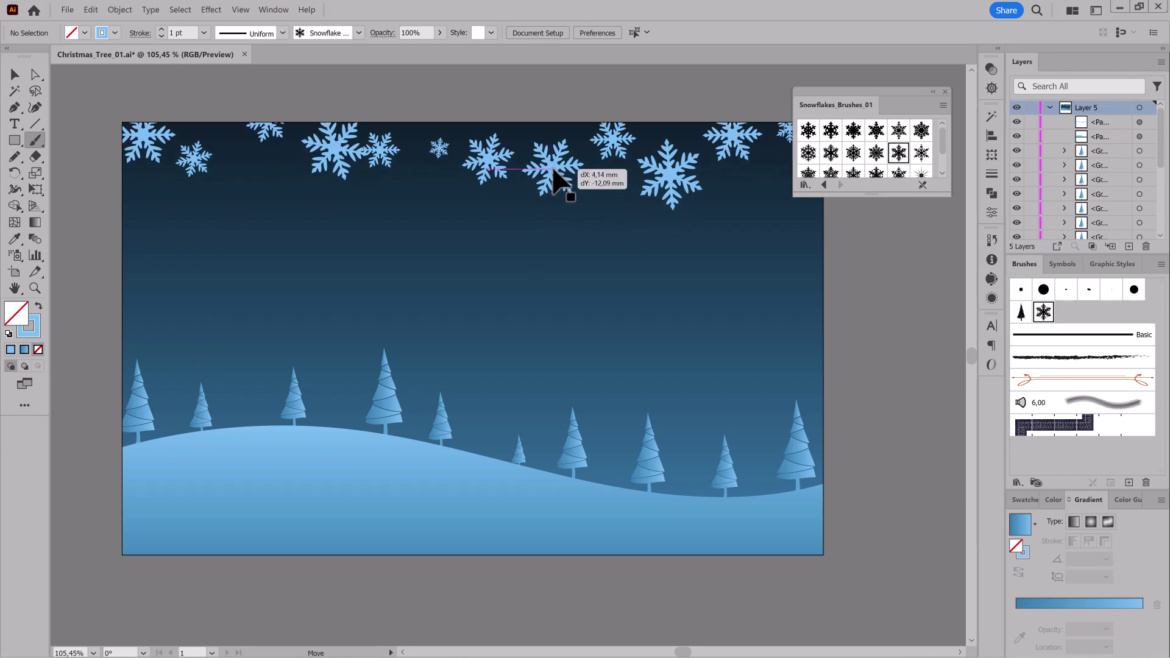
{"action": "left_click", "coordinate": [439, 33]}
{"action": "left_click_drag", "start_coordinate": [400, 49], "coordinate": [387, 50]}
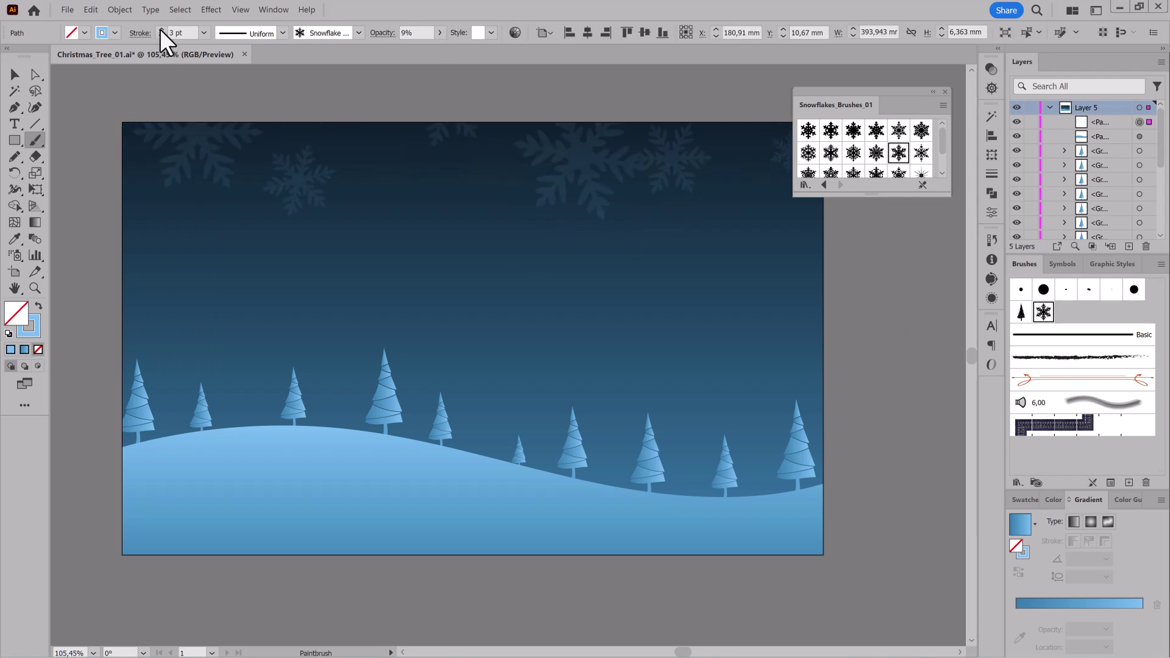
- Paint a second row of small star-like flakes across the sky and raise its opacity to 79%
{"action": "key", "text": "v"}
{"action": "left_click", "coordinate": [942, 377], "text": "ctrl"}
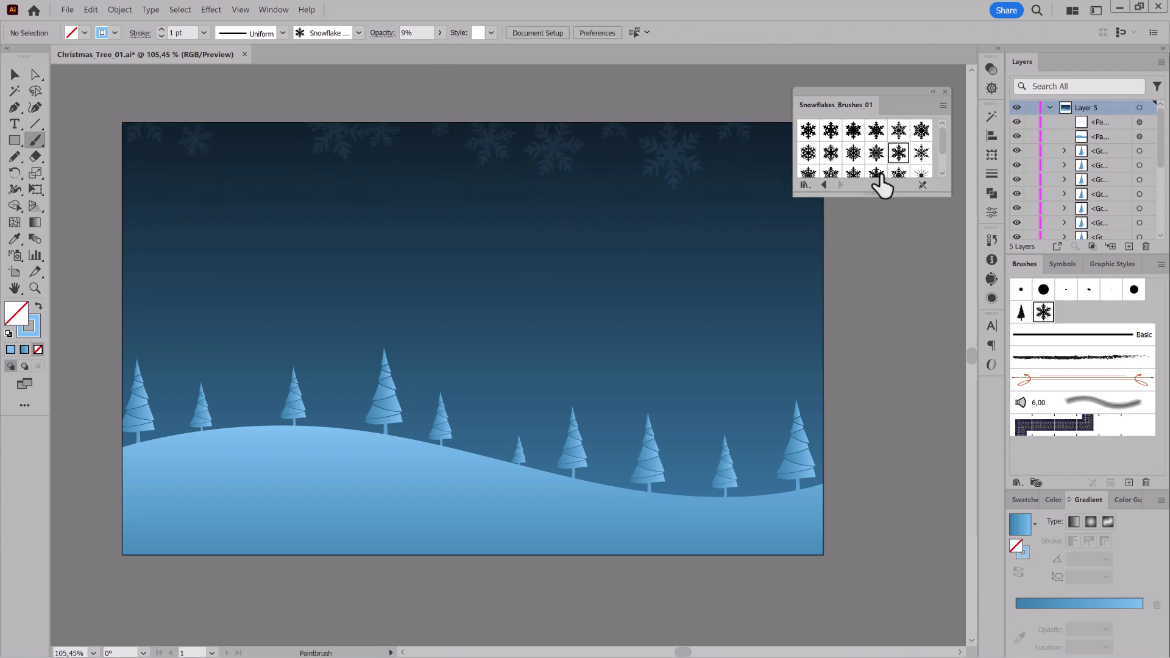
{"action": "scroll", "coordinate": [914, 155], "scroll_direction": "down", "scroll_amount": 2}
{"action": "left_click_drag", "start_coordinate": [100, 214], "coordinate": [854, 214]}
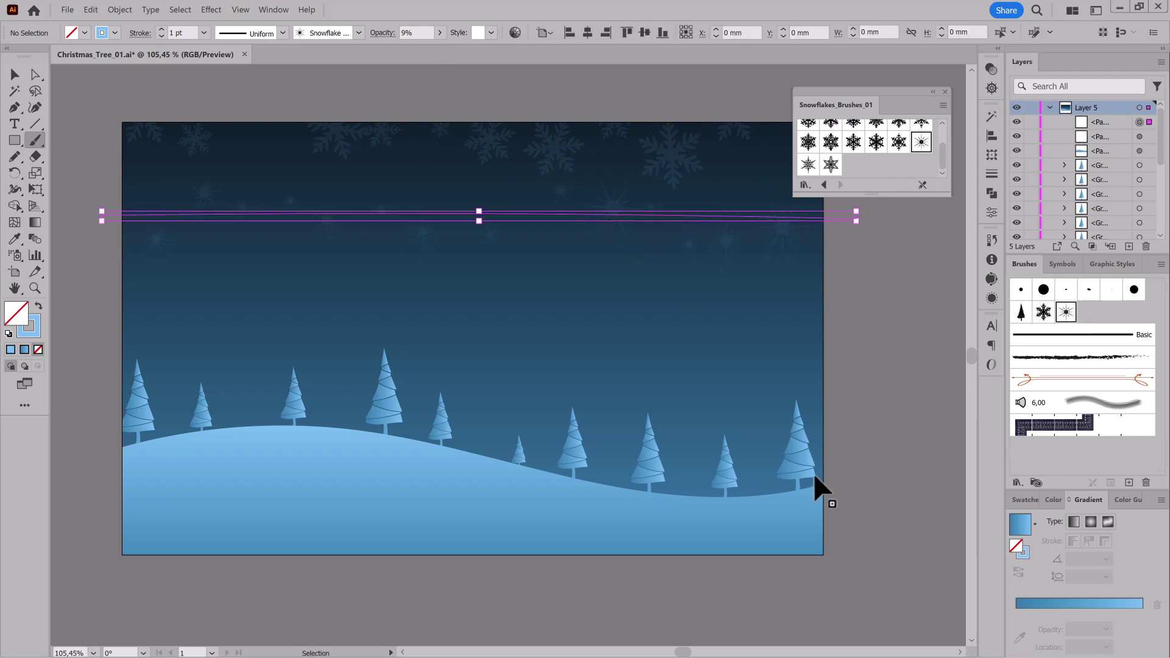
{"action": "key", "text": "ctrl+shift+a"}
{"action": "left_click", "coordinate": [440, 33]}
{"action": "left_click_drag", "start_coordinate": [400, 49], "coordinate": [423, 48]}
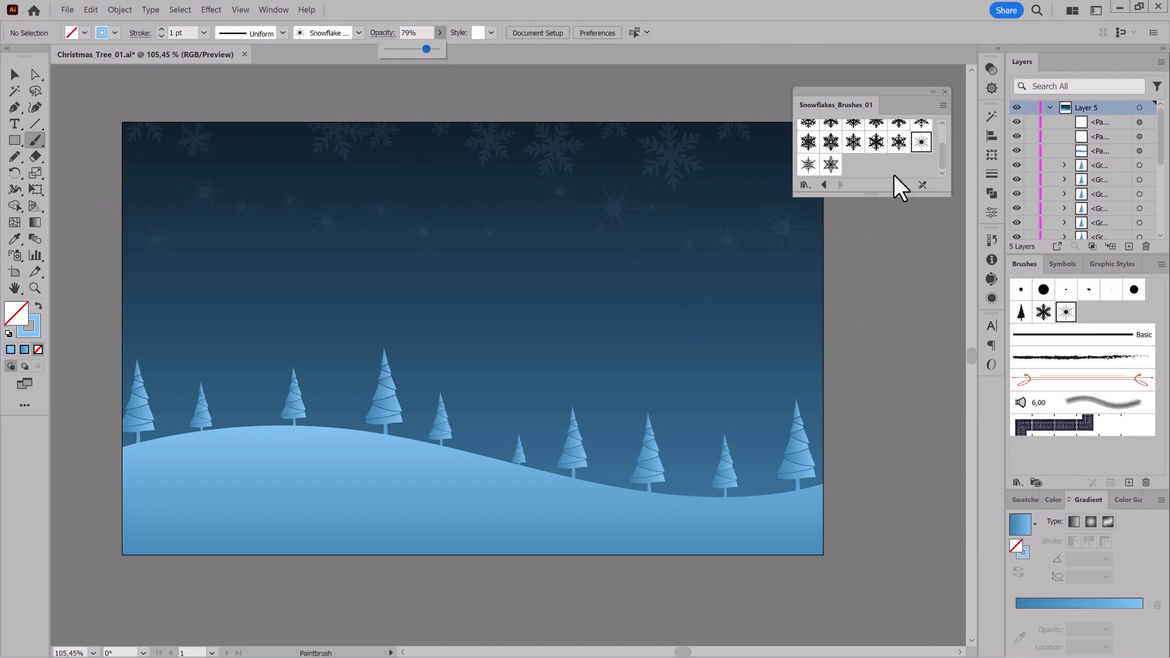
- Paint a row of bright chunkier snowflakes along the artboard's top edge and check its colour
{"action": "scroll", "coordinate": [894, 163], "scroll_direction": "up", "scroll_amount": 2}
{"action": "left_click", "coordinate": [875, 130]}
{"action": "left_click_drag", "start_coordinate": [133, 141], "coordinate": [786, 137]}
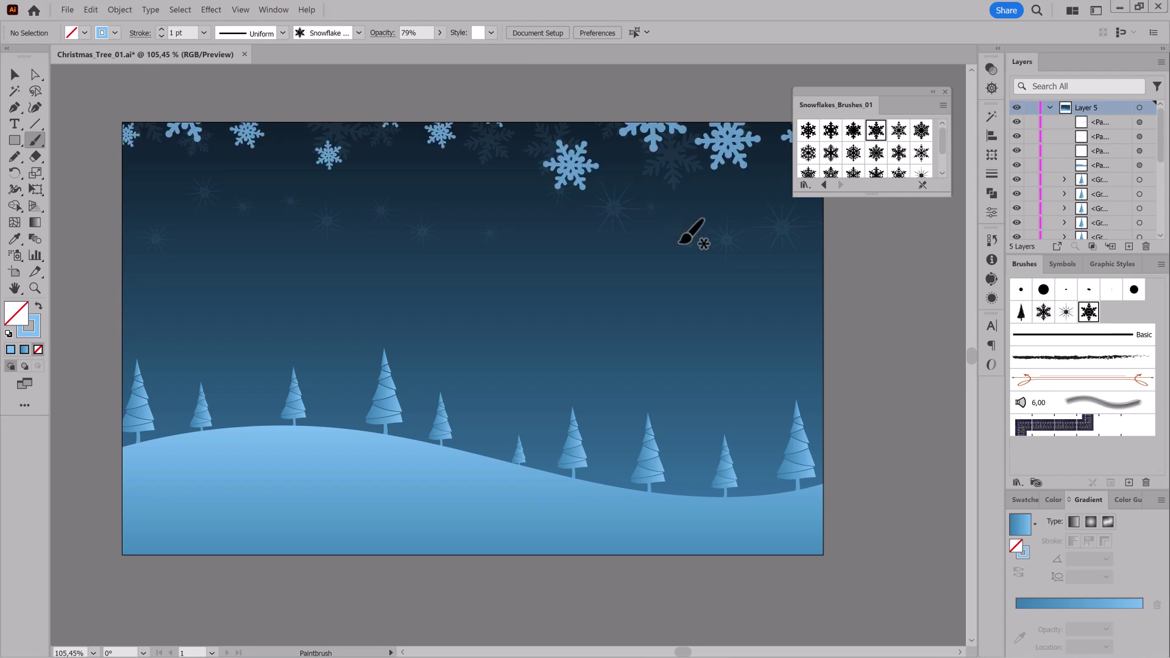
{"action": "left_click", "coordinate": [734, 157], "text": "ctrl"}
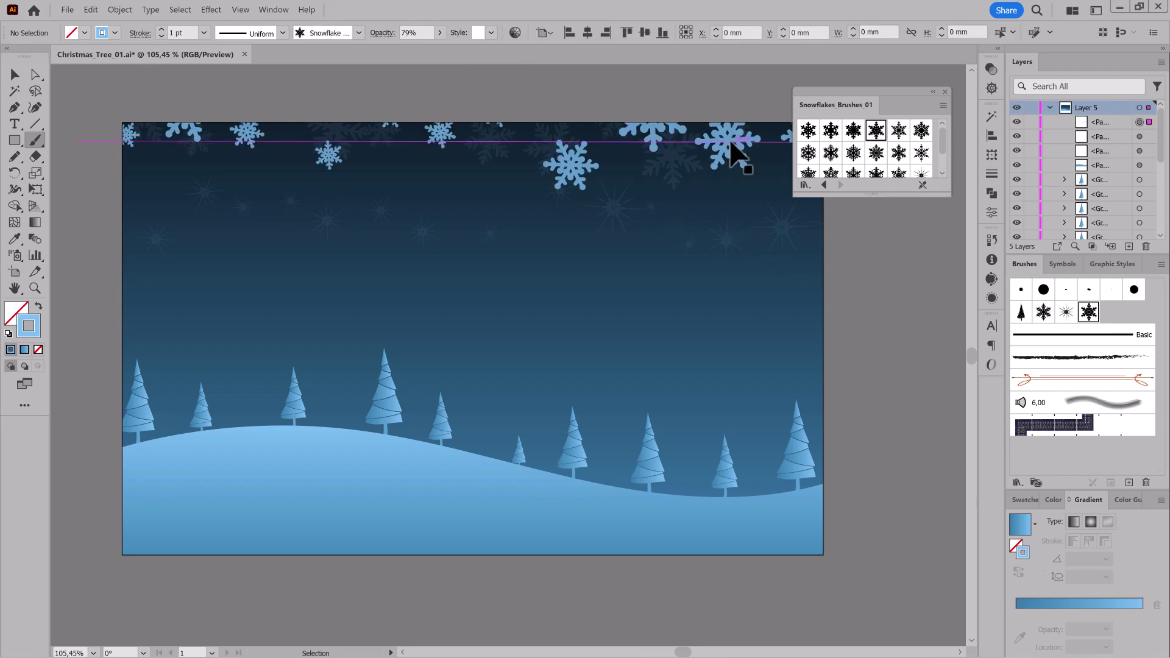
{"action": "left_click", "coordinate": [1057, 500]}
{"action": "left_click", "coordinate": [941, 634], "text": "ctrl"}
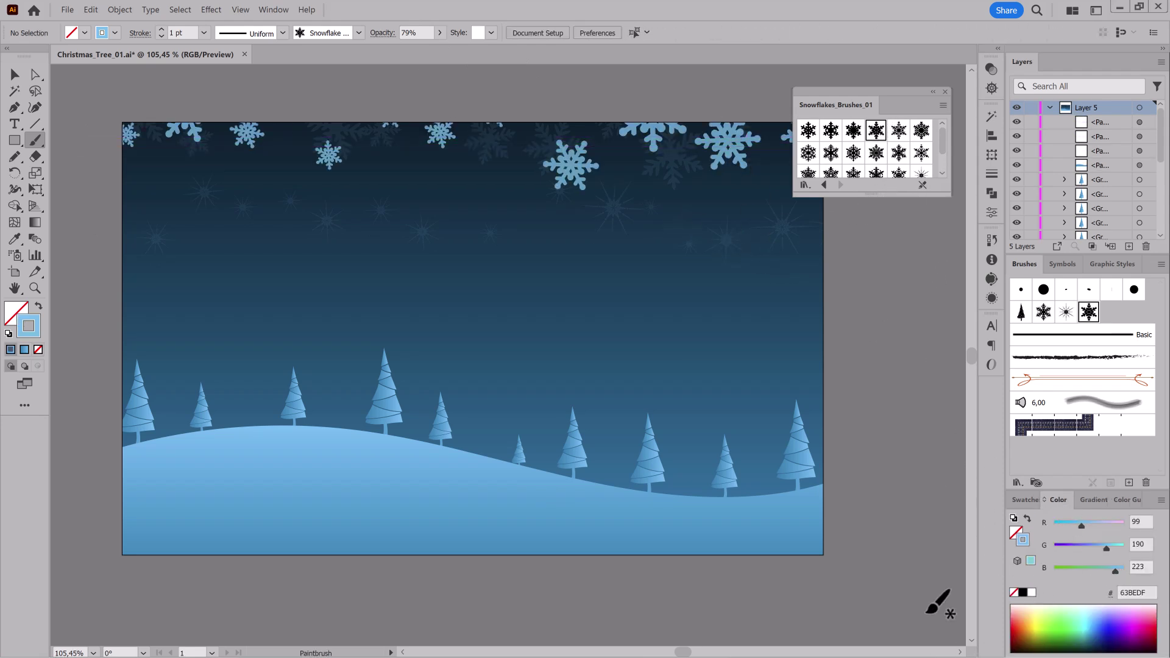
- Stretch one small right-hill tree into a tall tree and enlarge another tree further right
{"action": "left_click", "coordinate": [648, 463]}
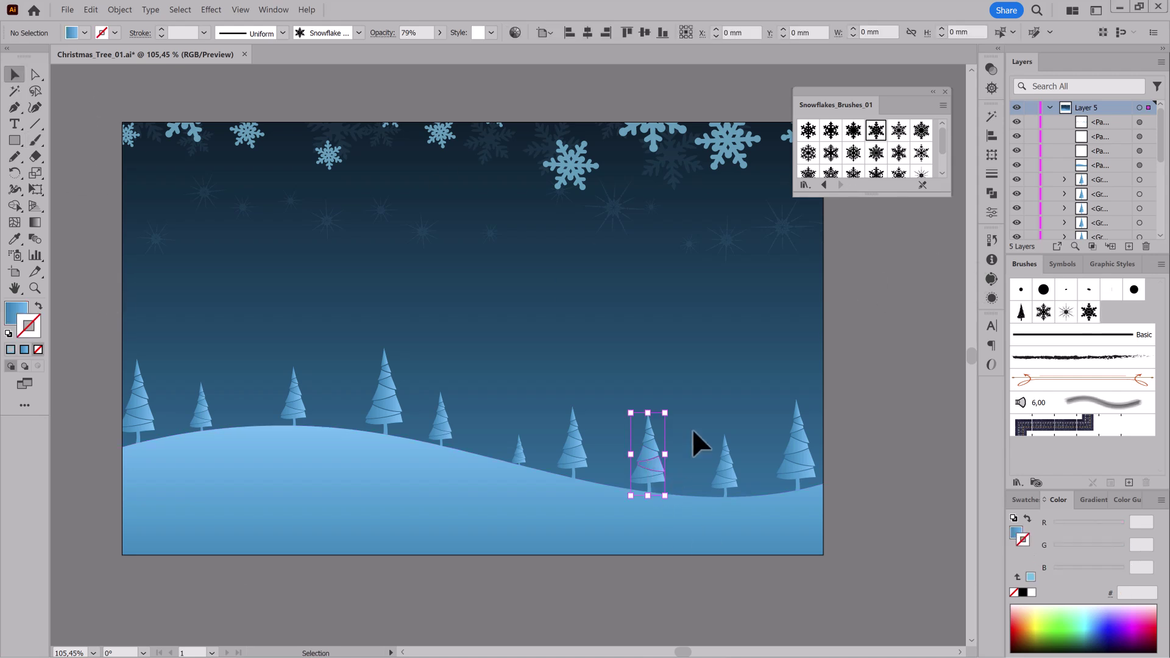
{"action": "mouse_move", "coordinate": [669, 410]}
{"action": "left_mouse_down"}
{"action": "mouse_move", "coordinate": [710, 282]}
{"action": "mouse_move", "coordinate": [648, 413]}
{"action": "left_mouse_up"}
{"action": "left_click", "coordinate": [725, 457], "text": "ctrl"}
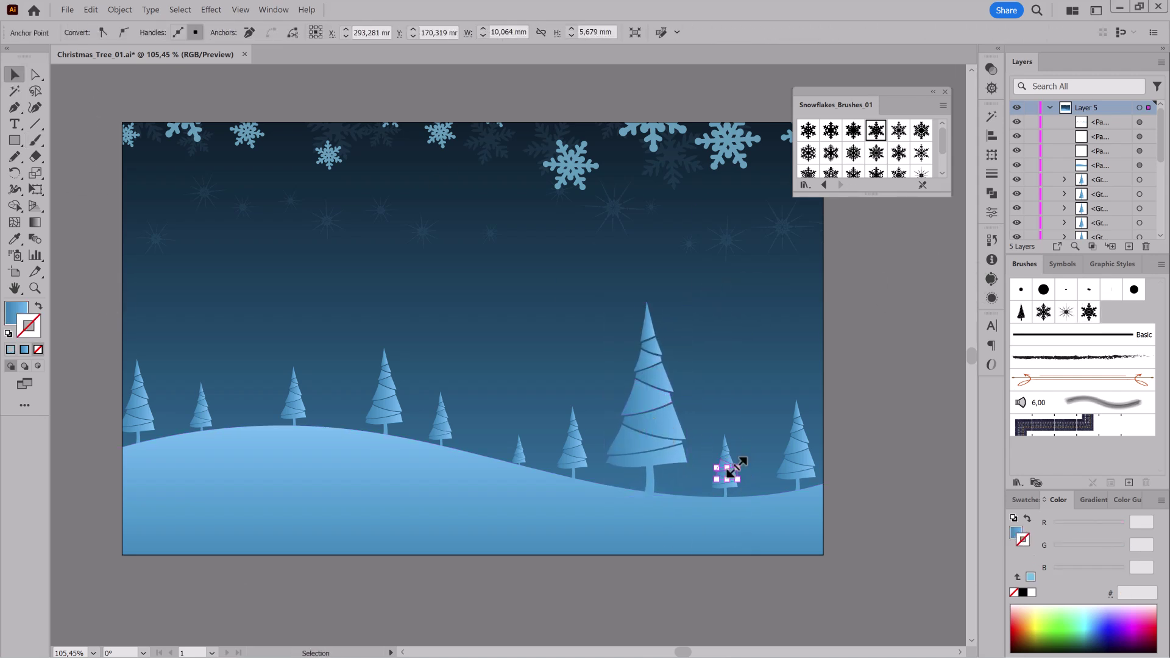
{"action": "left_click", "coordinate": [731, 472]}
{"action": "left_click_drag", "start_coordinate": [739, 449], "coordinate": [739, 470]}
{"action": "left_click", "coordinate": [765, 605]}
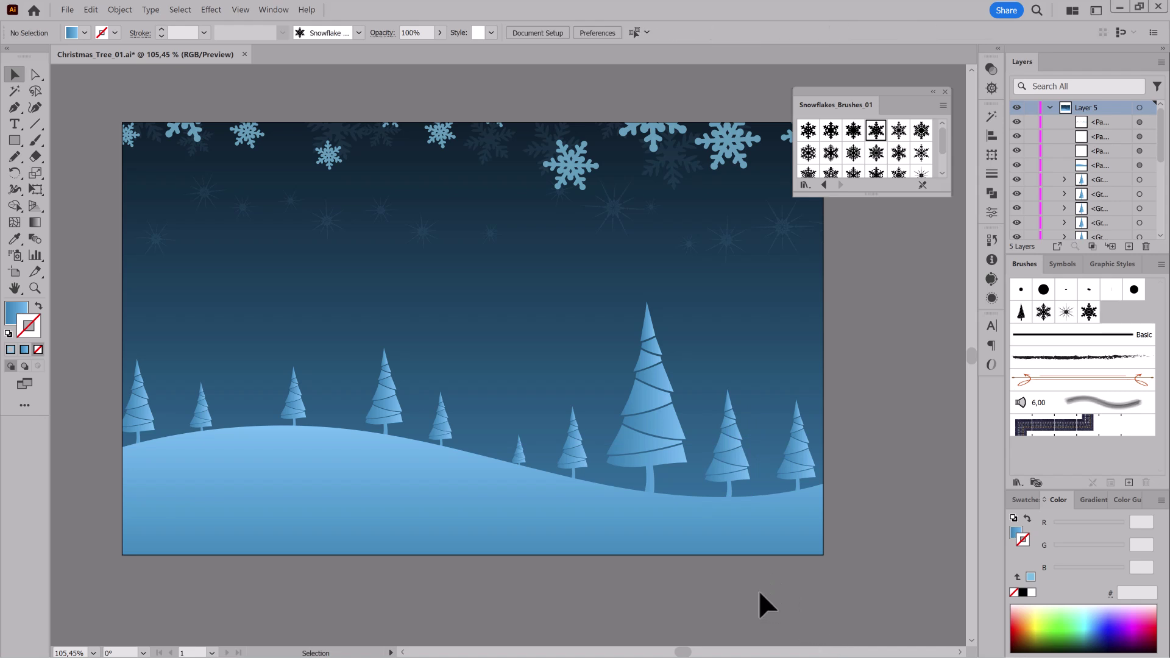
- Draw a six-point star, shrink and rotate it onto the tall tree's tip, and fit the artboard
{"action": "left_click_drag", "start_coordinate": [15, 140], "coordinate": [55, 207]}
{"action": "left_click", "coordinate": [616, 308]}
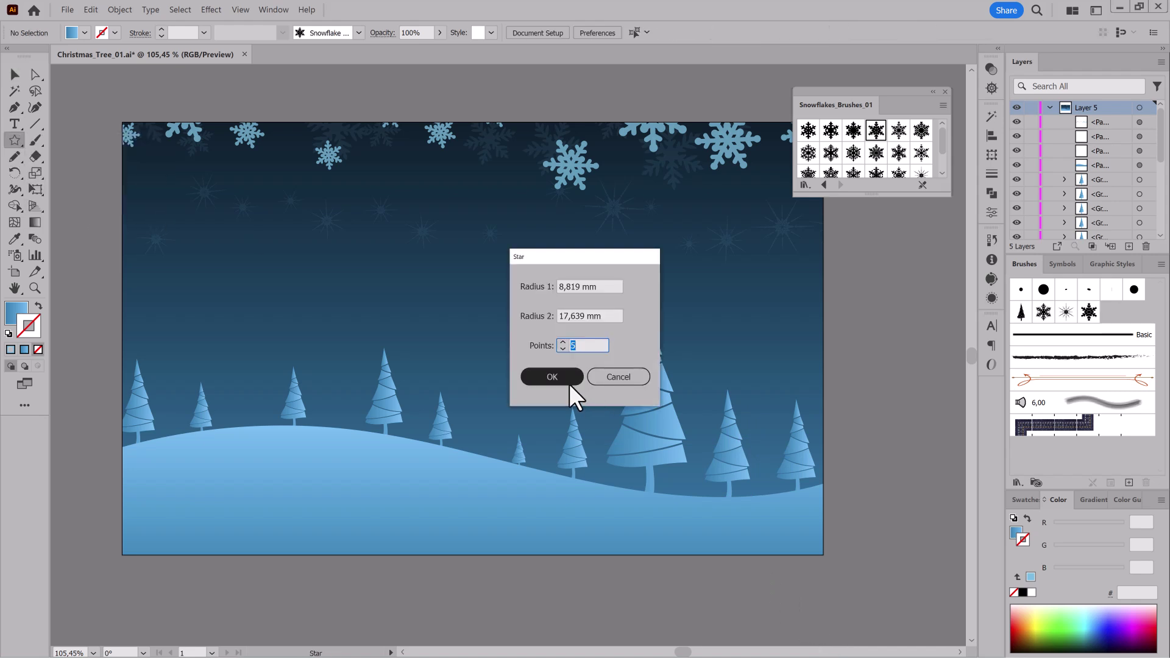
{"action": "left_click", "coordinate": [562, 343]}
{"action": "key", "text": "Return"}
{"action": "key", "text": "e"}
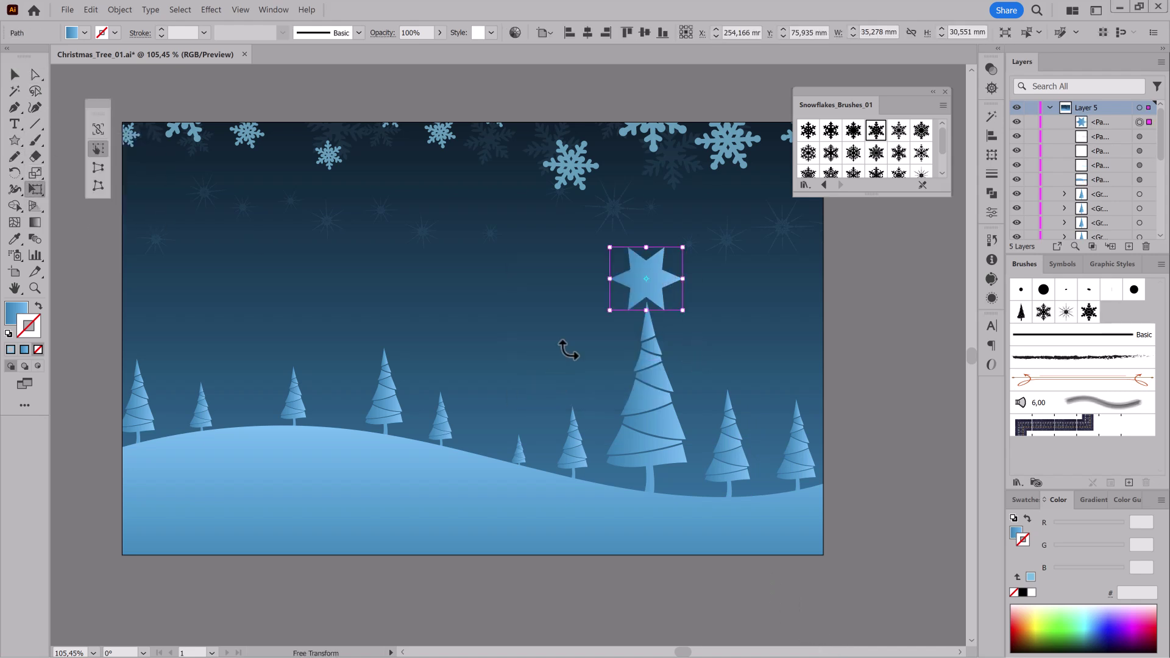
{"action": "scroll", "coordinate": [670, 268], "scroll_direction": "up", "scroll_amount": 3}
{"action": "mouse_move", "coordinate": [695, 247]}
{"action": "left_mouse_down"}
{"action": "mouse_move", "coordinate": [579, 269]}
{"action": "mouse_move", "coordinate": [619, 240]}
{"action": "mouse_move", "coordinate": [580, 274]}
{"action": "left_mouse_up"}
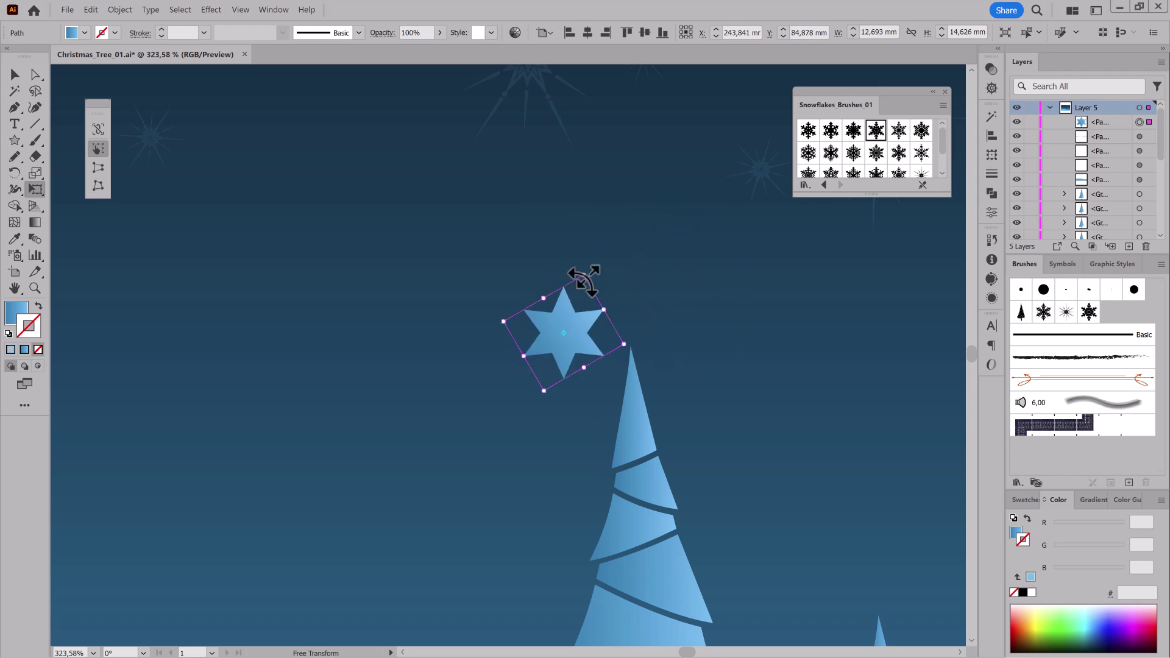
{"action": "mouse_move", "coordinate": [564, 332]}
{"action": "left_mouse_down"}
{"action": "mouse_move", "coordinate": [558, 363]}
{"action": "mouse_move", "coordinate": [637, 319]}
{"action": "left_mouse_up"}
{"action": "key", "text": "ctrl+shift+a"}
{"action": "key", "text": "ctrl+0"}
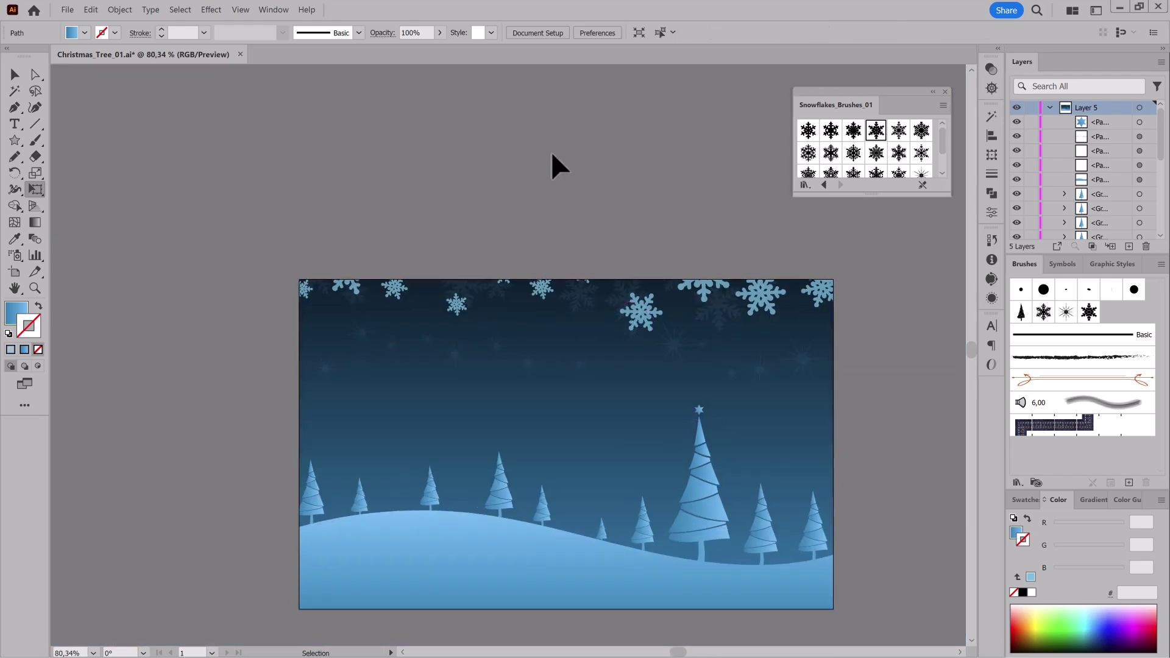
- Draw a large circle above the hills filled with the sky's gradient, made radial
{"action": "left_click", "coordinate": [67, 173]}
{"action": "left_click_drag", "start_coordinate": [490, 329], "coordinate": [674, 514]}
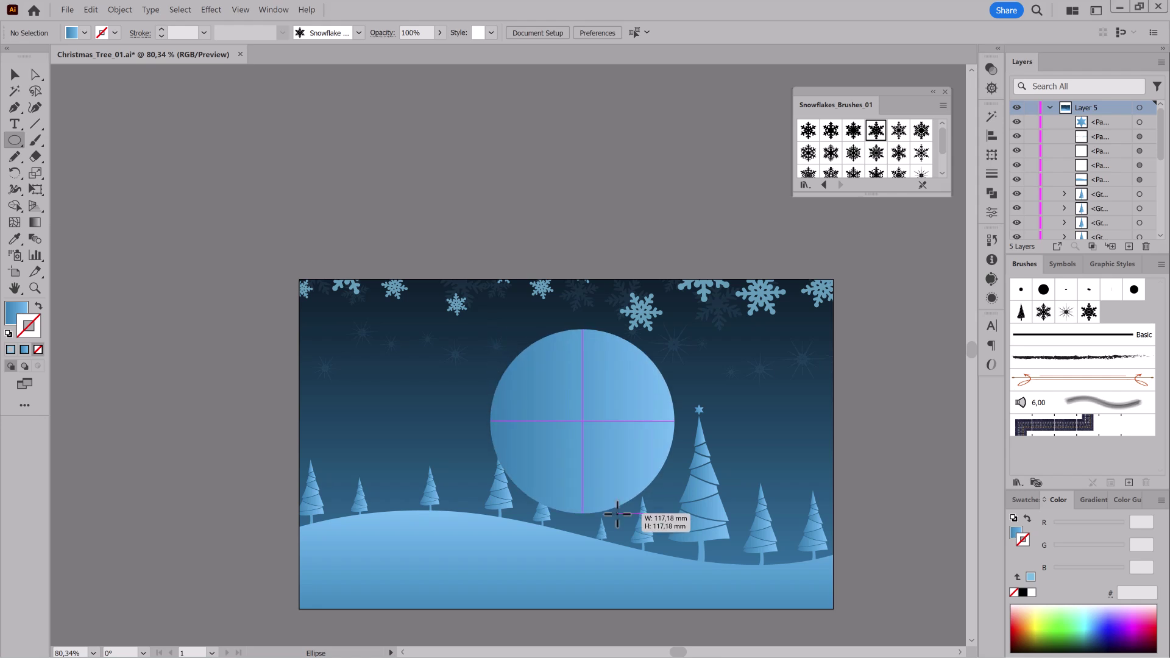
{"action": "left_click", "coordinate": [14, 238]}
{"action": "left_click", "coordinate": [400, 411]}
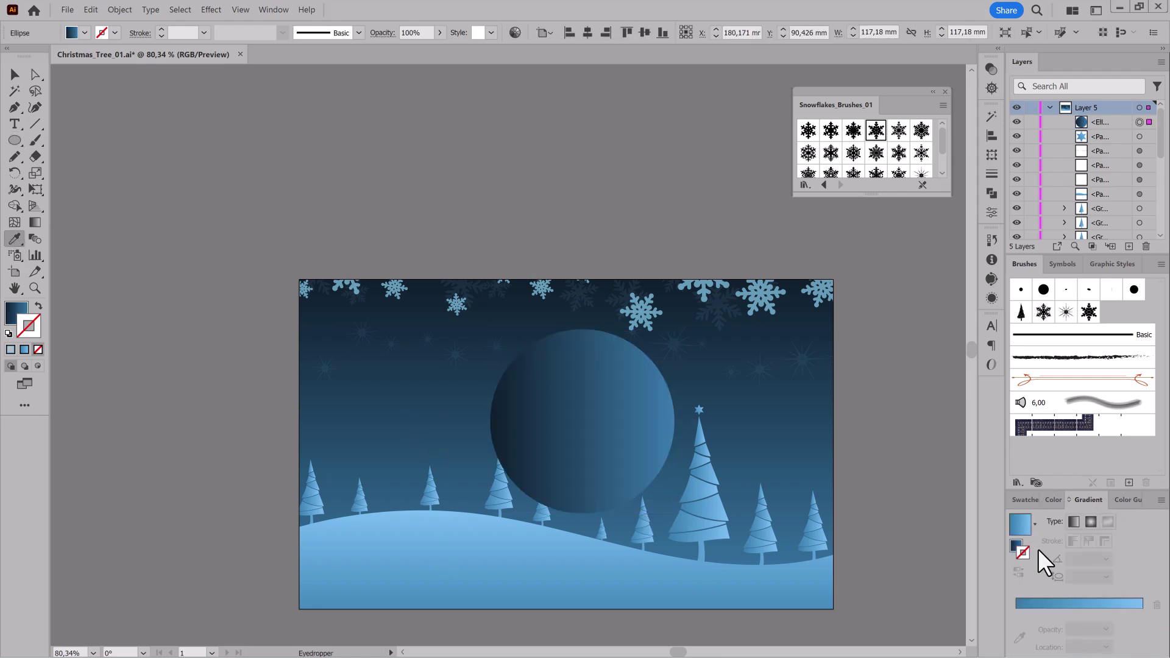
{"action": "left_click", "coordinate": [1094, 499]}
{"action": "left_click", "coordinate": [1019, 556]}
- Make the circle's outer gradient stop black, blend it as Screen, and tighten the glow's fade
{"action": "double_click", "coordinate": [1141, 612]}
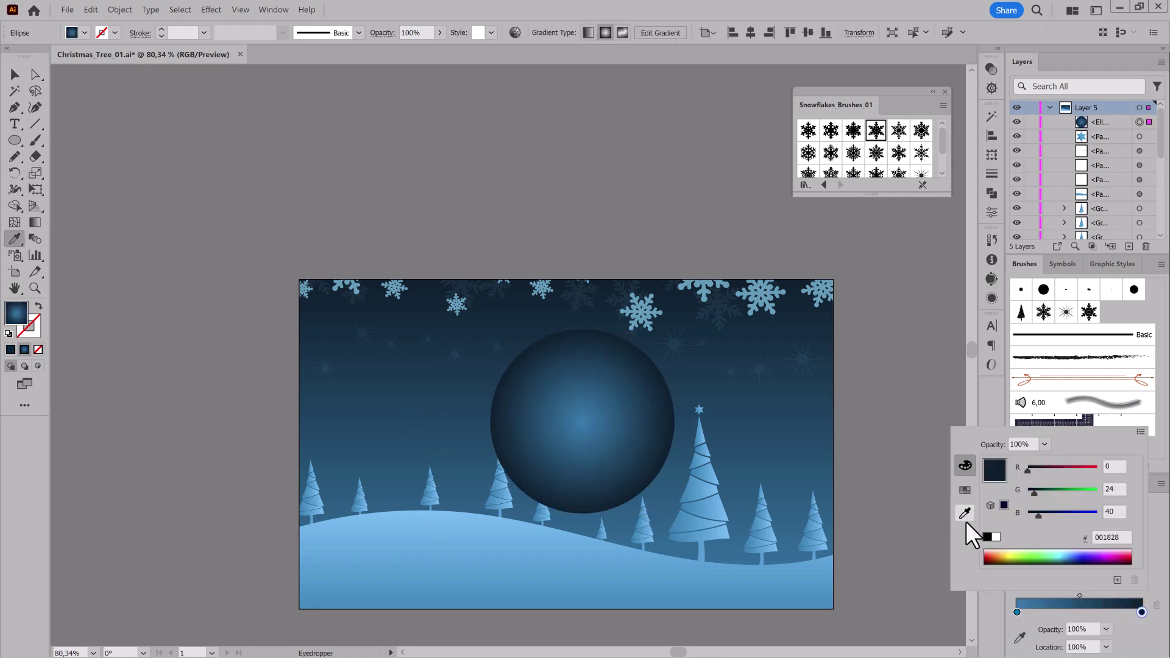
{"action": "left_click", "coordinate": [991, 522]}
{"action": "left_click", "coordinate": [991, 68]}
{"action": "left_click", "coordinate": [858, 84]}
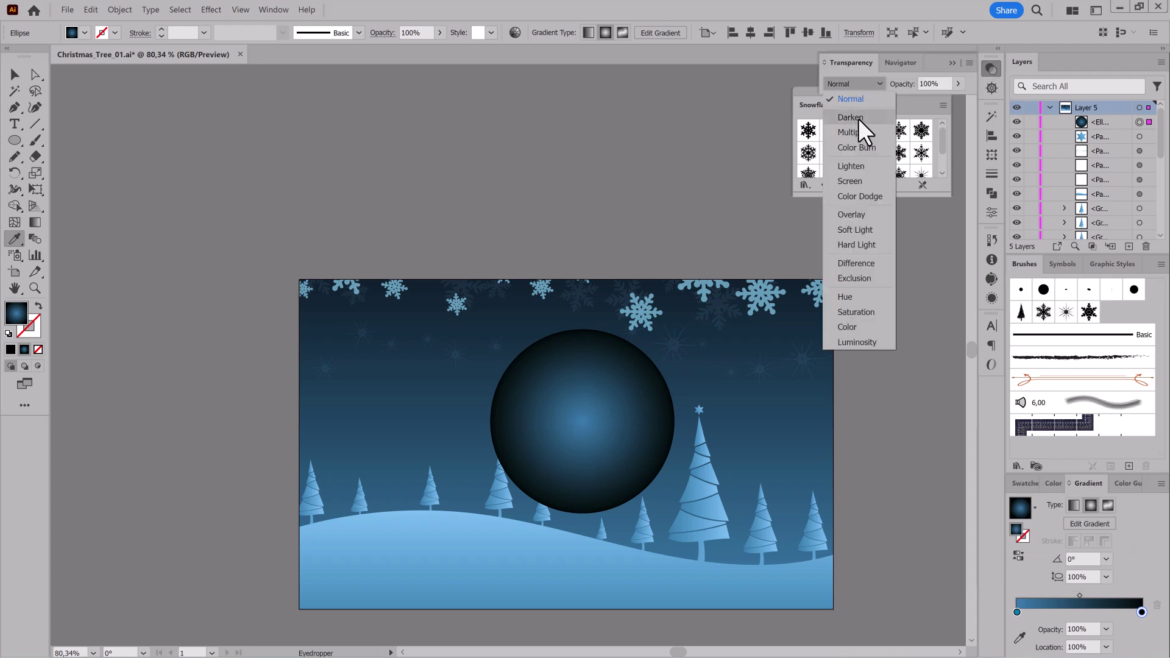
{"action": "left_click", "coordinate": [861, 176]}
{"action": "left_click_drag", "start_coordinate": [1141, 612], "coordinate": [1056, 596]}
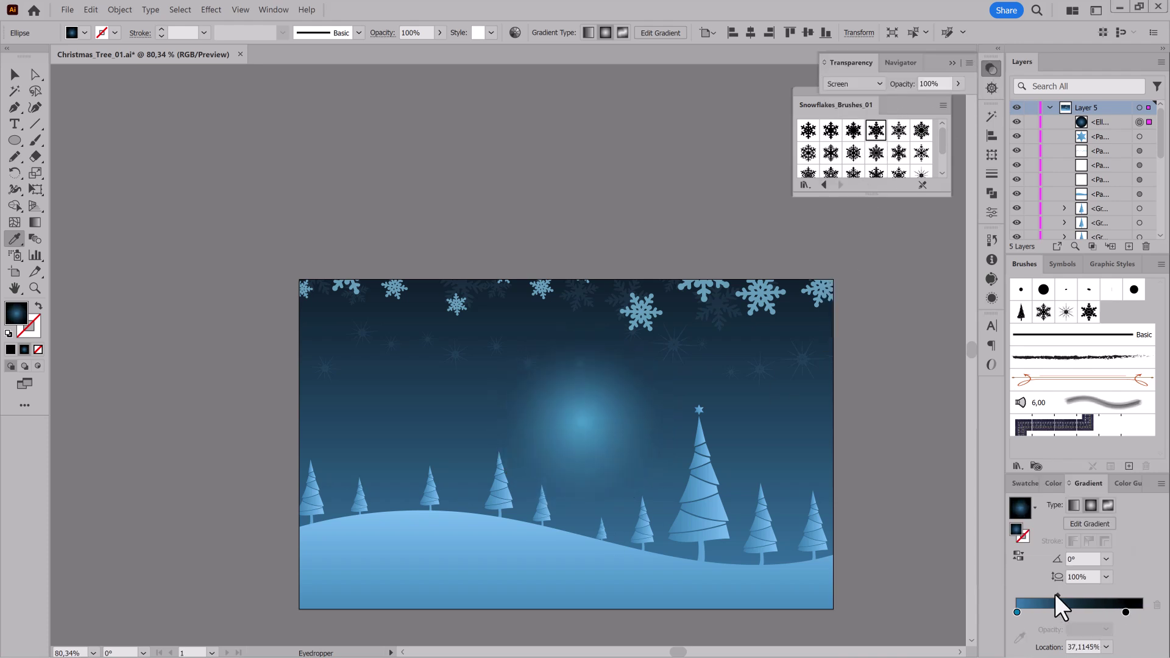
- Shrink the glow and place it around the tree-top star
{"action": "key", "text": "e"}
{"action": "left_click_drag", "start_coordinate": [634, 472], "coordinate": [749, 457]}
{"action": "left_click_drag", "start_coordinate": [789, 314], "coordinate": [739, 357]}
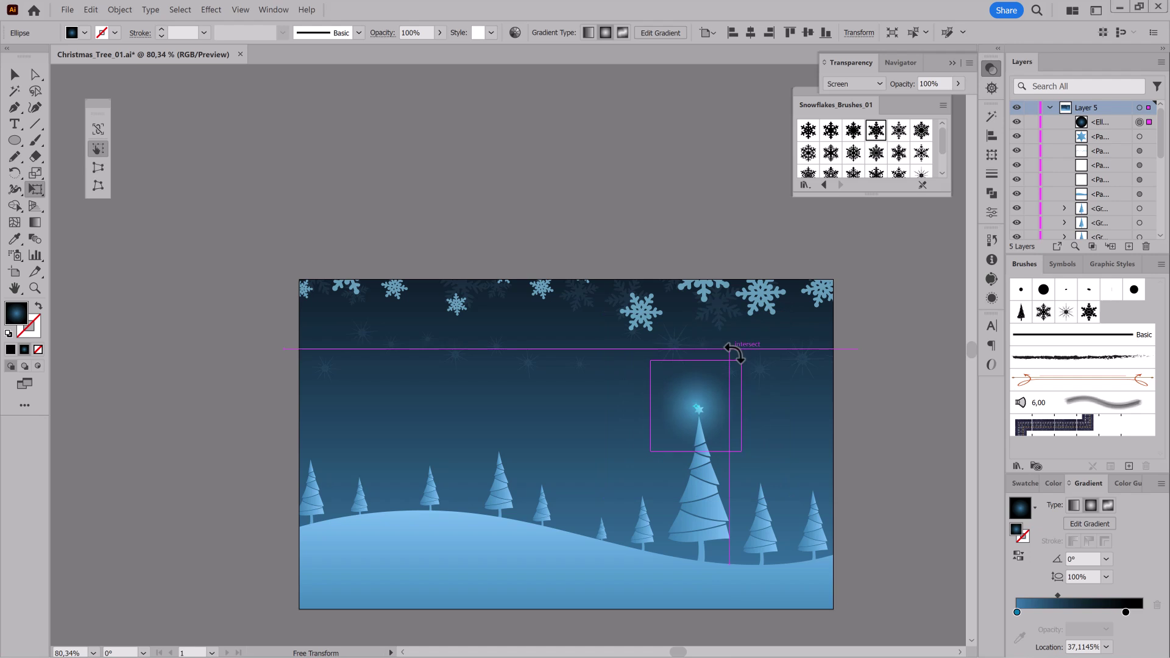
{"action": "mouse_move", "coordinate": [714, 413]}
{"action": "left_mouse_down"}
{"action": "mouse_move", "coordinate": [800, 300]}
{"action": "mouse_move", "coordinate": [802, 329]}
{"action": "mouse_move", "coordinate": [353, 479]}
{"action": "left_mouse_up"}
{"action": "key", "text": "v"}
- Enlarge a glow in the upper-left sky and place a scaled-down glow copy on the tree-top star
{"action": "left_click_drag", "start_coordinate": [424, 307], "coordinate": [523, 221]}
{"action": "left_click_drag", "start_coordinate": [410, 396], "coordinate": [711, 473]}
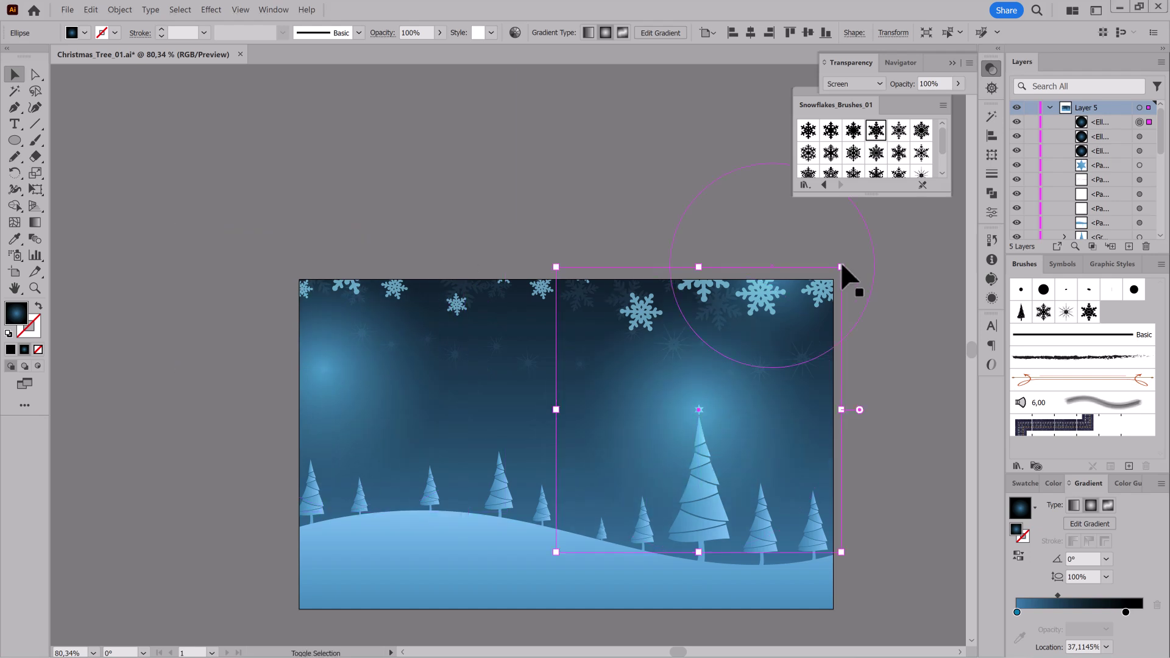
{"action": "left_click_drag", "start_coordinate": [840, 261], "coordinate": [740, 367]}
{"action": "left_click", "coordinate": [156, 501]}
{"action": "left_click", "coordinate": [444, 556]}
- Squash the lower snow hill vertically, tilt it slightly, and widen it beyond both artboard edges
{"action": "mouse_move", "coordinate": [557, 510]}
{"action": "left_mouse_down"}
{"action": "mouse_move", "coordinate": [562, 542]}
{"action": "mouse_move", "coordinate": [535, 565]}
{"action": "left_mouse_up"}
{"action": "mouse_move", "coordinate": [864, 542]}
{"action": "left_mouse_down"}
{"action": "mouse_move", "coordinate": [875, 530]}
{"action": "mouse_move", "coordinate": [874, 568]}
{"action": "left_mouse_up"}
{"action": "left_click_drag", "start_coordinate": [859, 610], "coordinate": [919, 618]}
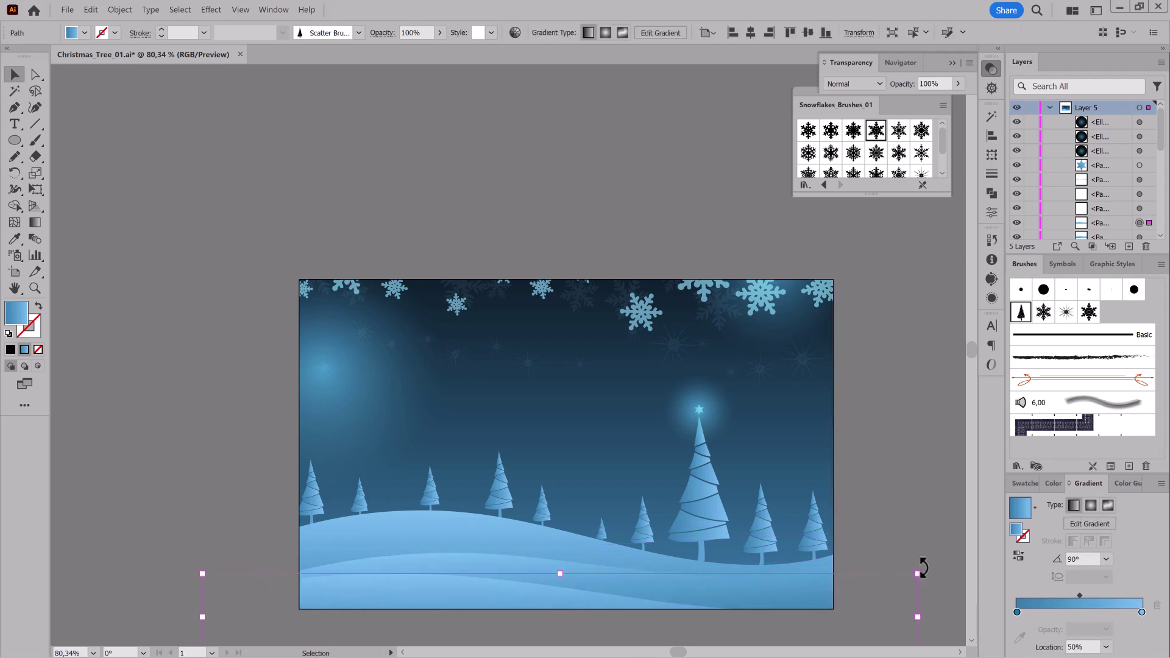
{"action": "left_click", "coordinate": [941, 292]}
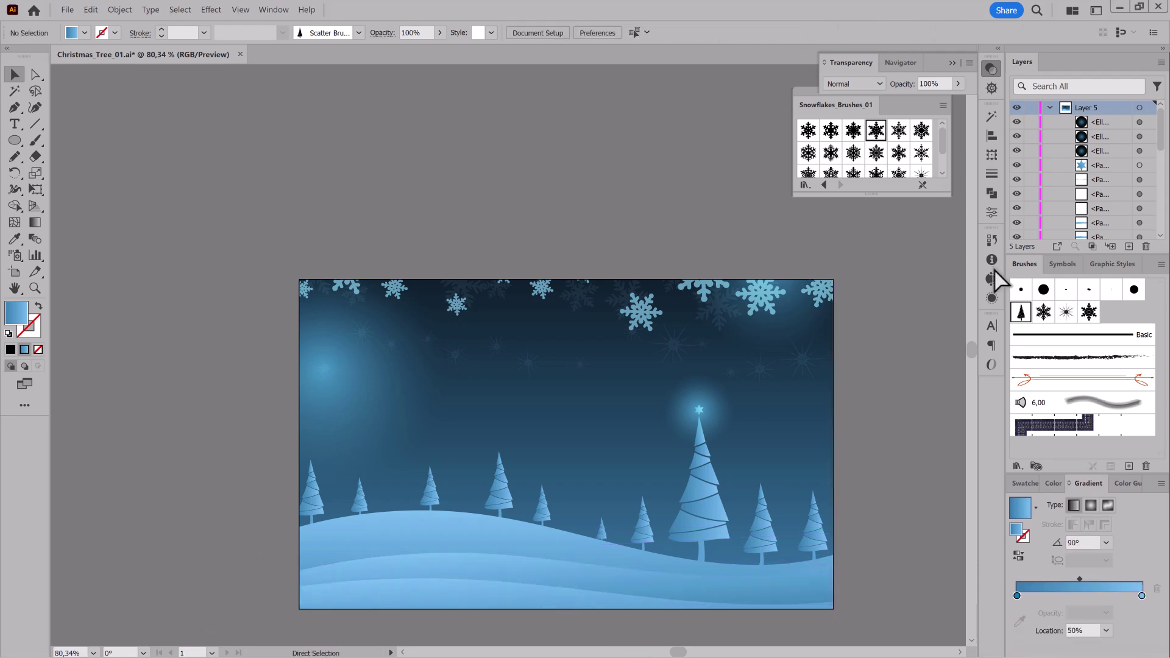
- Hide the winter scene layer and make the rightmost and fifth trees into scatter brushes
{"action": "left_click", "coordinate": [1016, 108]}
{"action": "scroll", "coordinate": [783, 579], "scroll_direction": "up", "scroll_amount": 5}
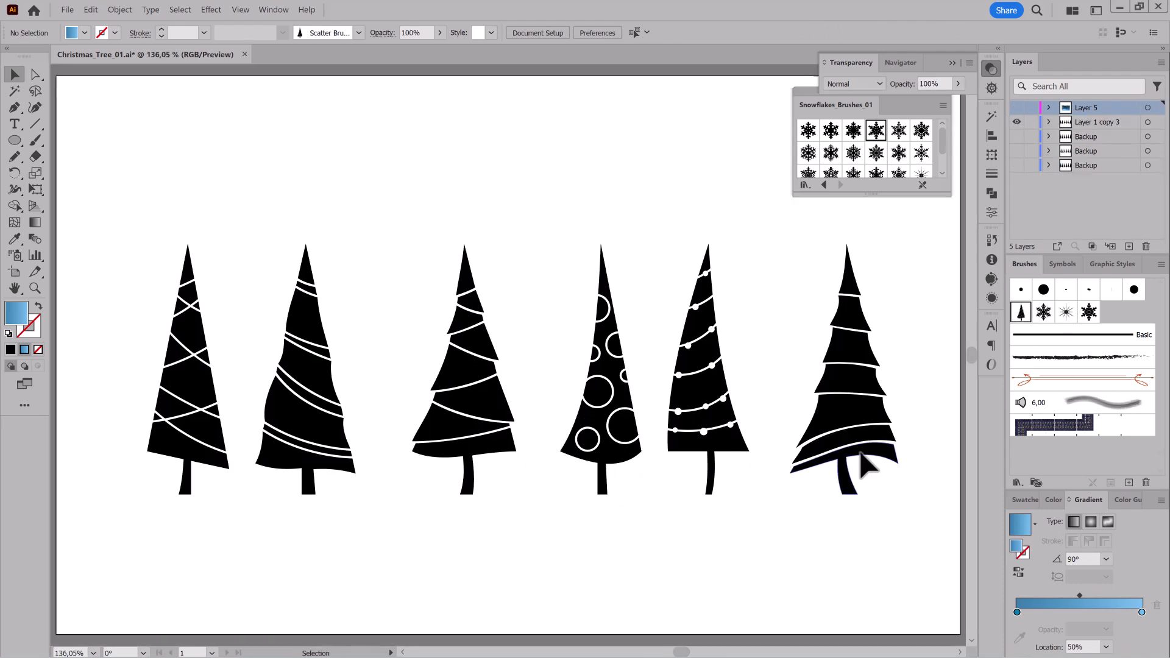
{"action": "left_click_drag", "start_coordinate": [1071, 428], "coordinate": [1111, 312]}
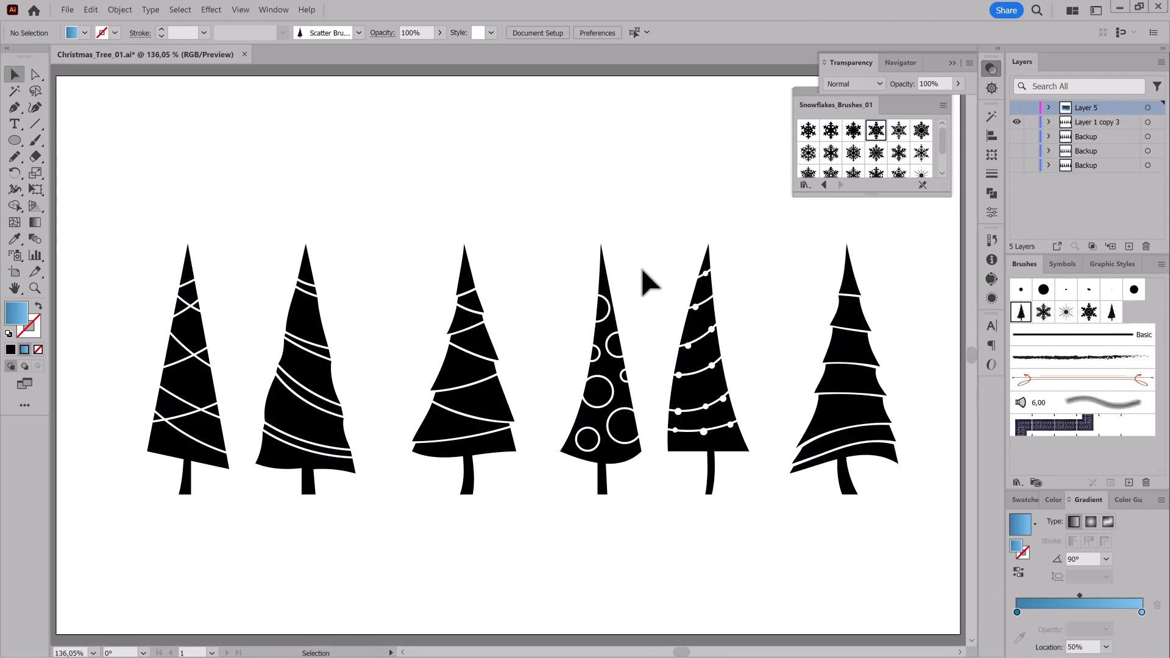
{"action": "left_click_drag", "start_coordinate": [649, 282], "coordinate": [757, 575]}
{"action": "left_click_drag", "start_coordinate": [710, 451], "coordinate": [1115, 320]}
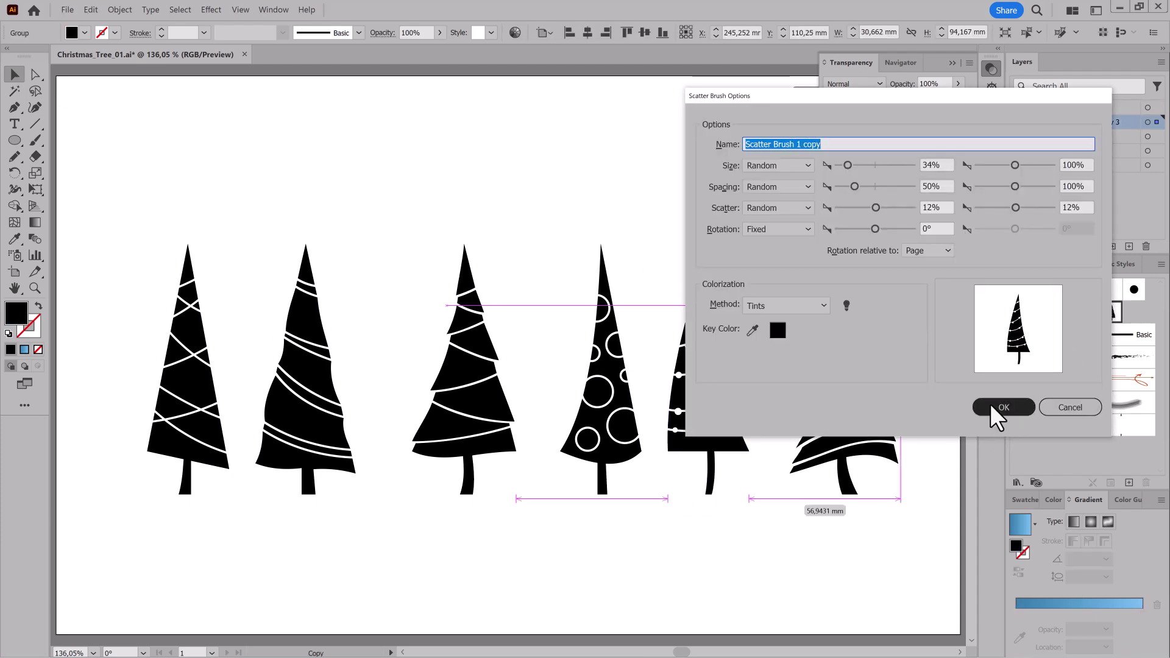
{"action": "left_click", "coordinate": [990, 404]}
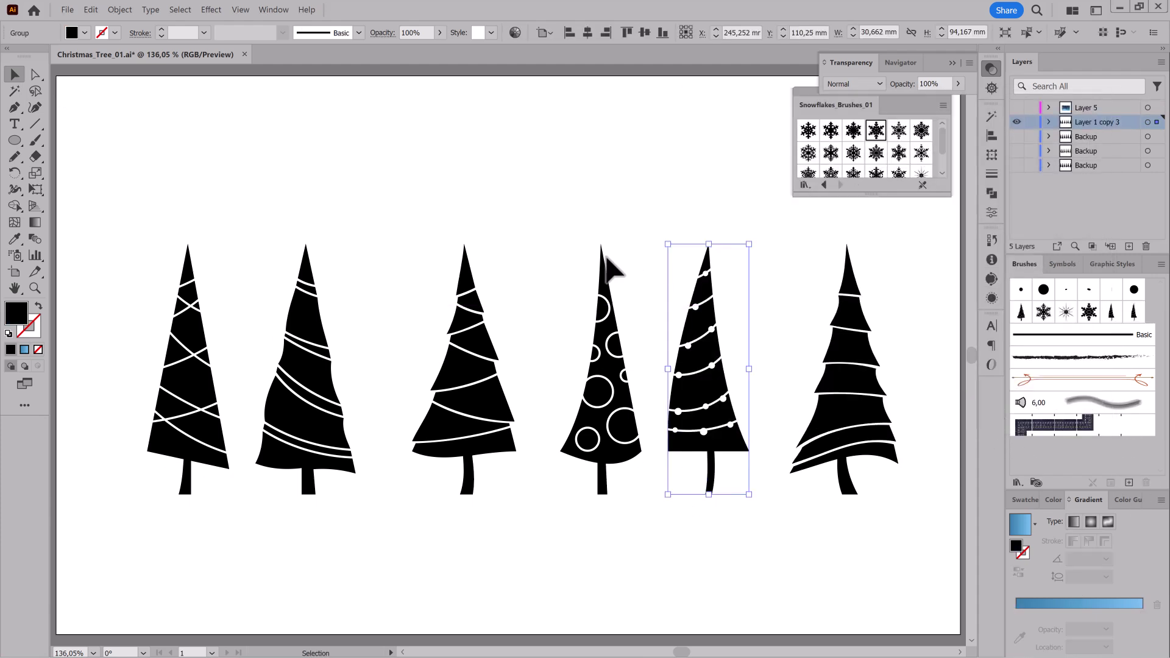
- Make the fourth and third tree drawings into scatter brushes
{"action": "left_click_drag", "start_coordinate": [539, 222], "coordinate": [652, 536]}
{"action": "left_click_drag", "start_coordinate": [634, 420], "coordinate": [1133, 314]}
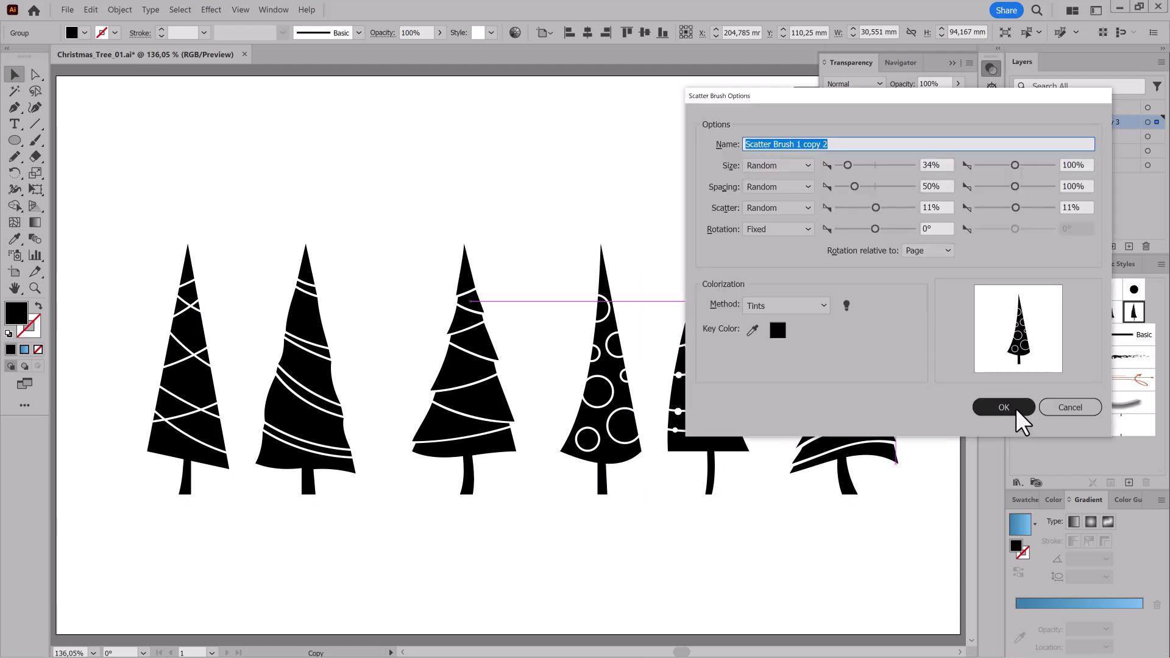
{"action": "left_click", "coordinate": [1003, 407]}
{"action": "left_click", "coordinate": [834, 575]}
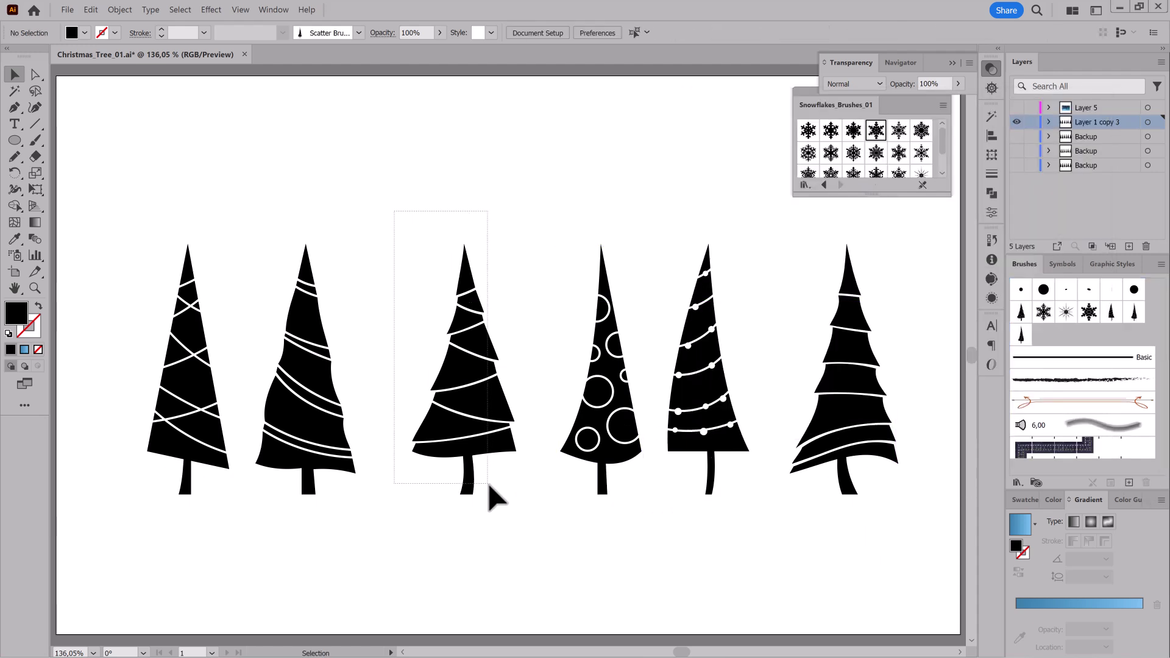
{"action": "mouse_move", "coordinate": [489, 485]}
{"action": "left_mouse_down"}
{"action": "mouse_move", "coordinate": [500, 454]}
{"action": "mouse_move", "coordinate": [1030, 341]}
{"action": "left_mouse_up"}
{"action": "left_click", "coordinate": [1016, 107]}
{"action": "left_click", "coordinate": [1005, 407]}
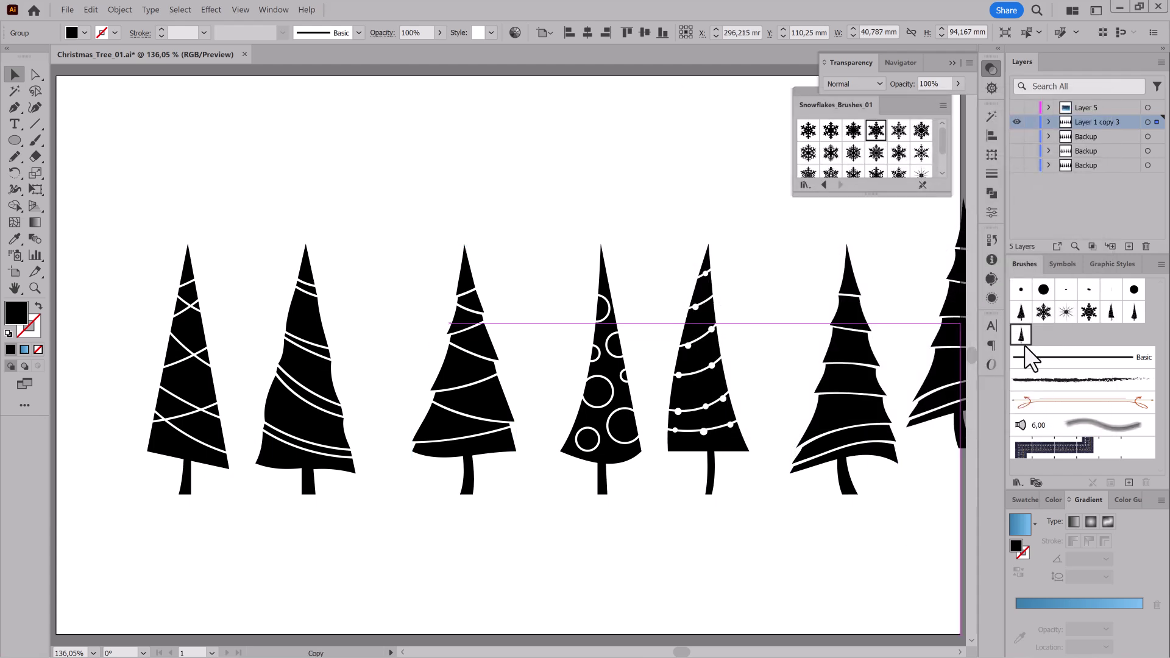
- Make the second and first tree drawings into scatter brushes
{"action": "left_click", "coordinate": [335, 313]}
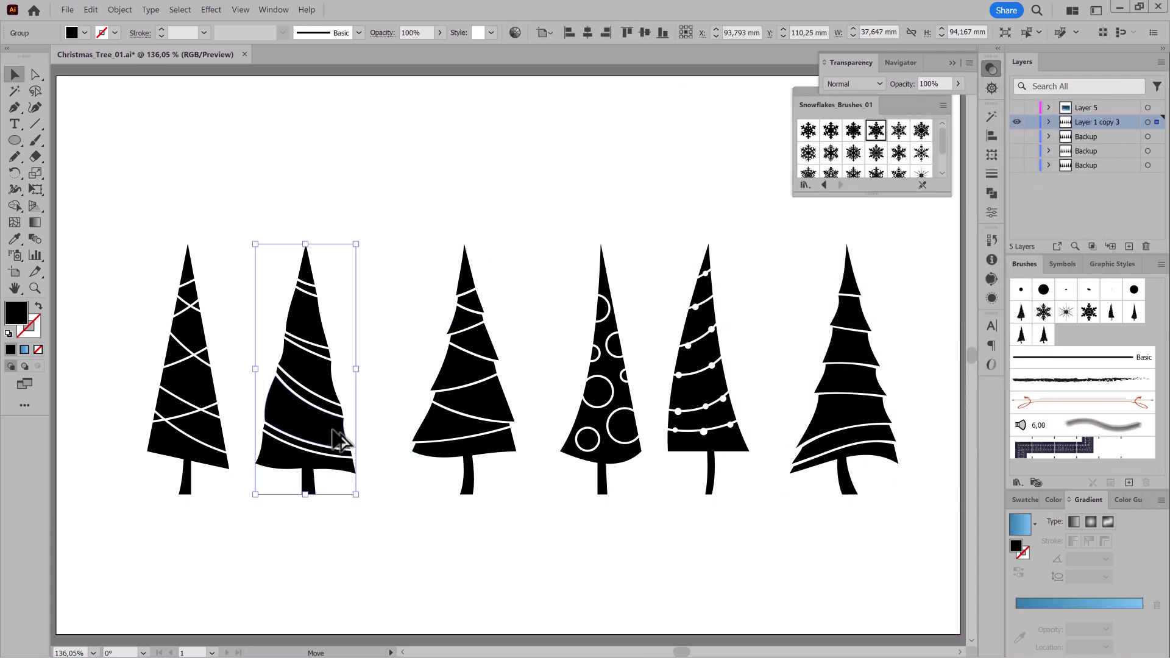
{"action": "left_click_drag", "start_coordinate": [334, 313], "coordinate": [1036, 341]}
{"action": "left_click", "coordinate": [1022, 407]}
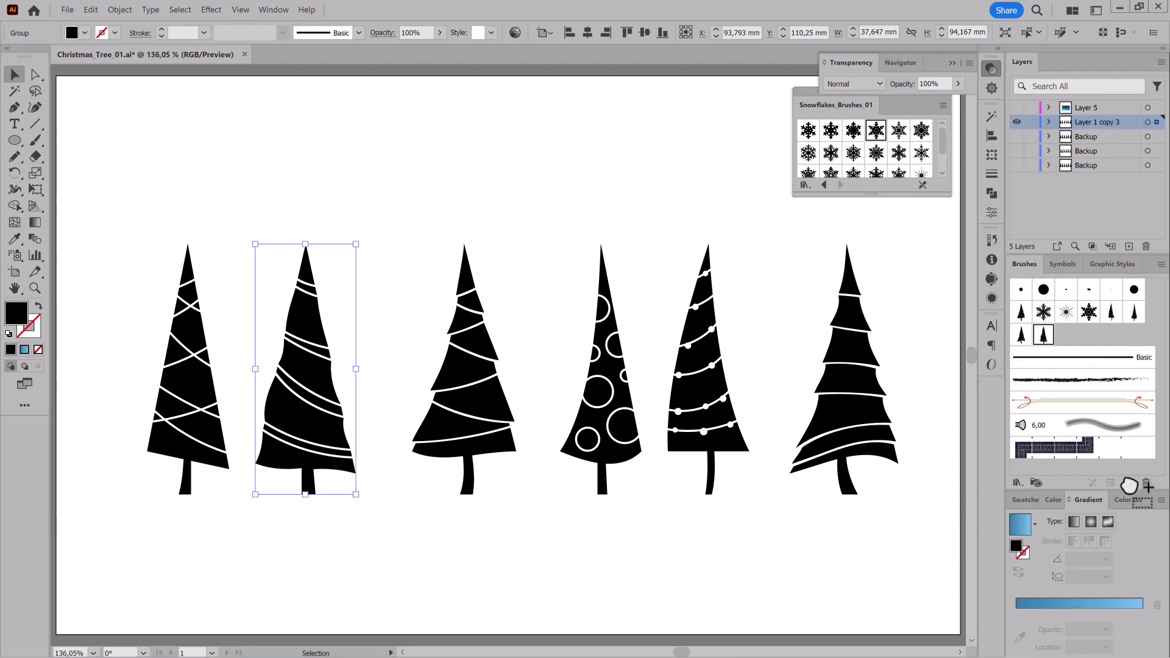
{"action": "mouse_move", "coordinate": [115, 247]}
{"action": "left_mouse_down"}
{"action": "mouse_move", "coordinate": [218, 441]}
{"action": "mouse_move", "coordinate": [1036, 366]}
{"action": "left_mouse_up"}
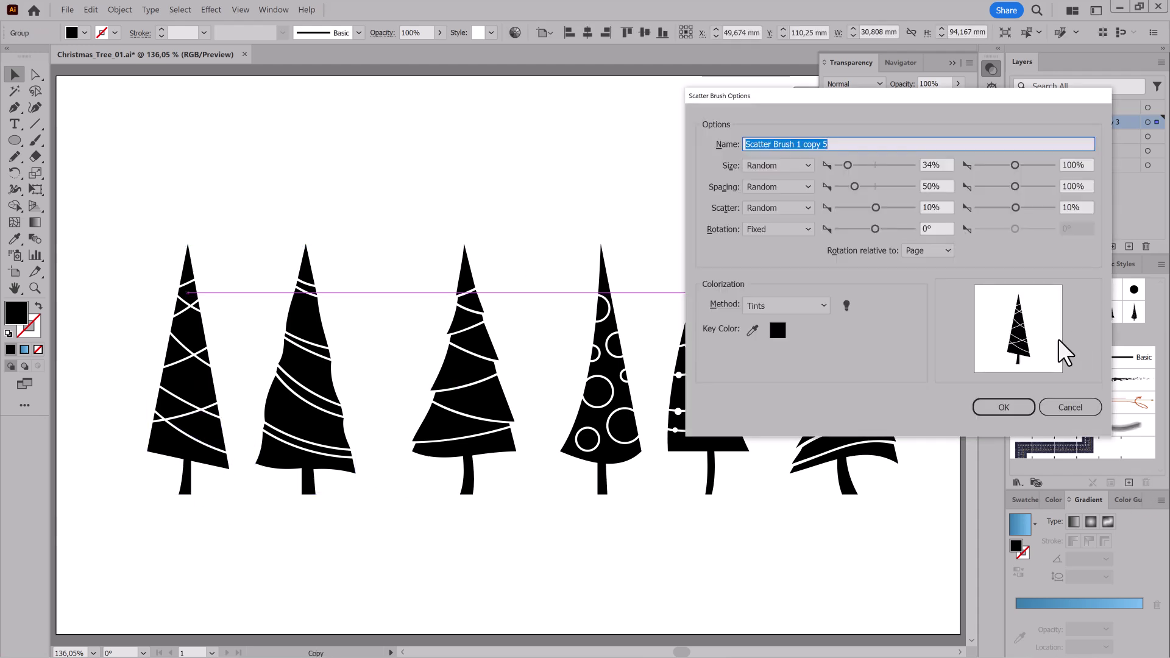
{"action": "left_click", "coordinate": [995, 406]}
- Add a new empty layer and copy the background sky rectangle
{"action": "left_click", "coordinate": [1128, 246]}
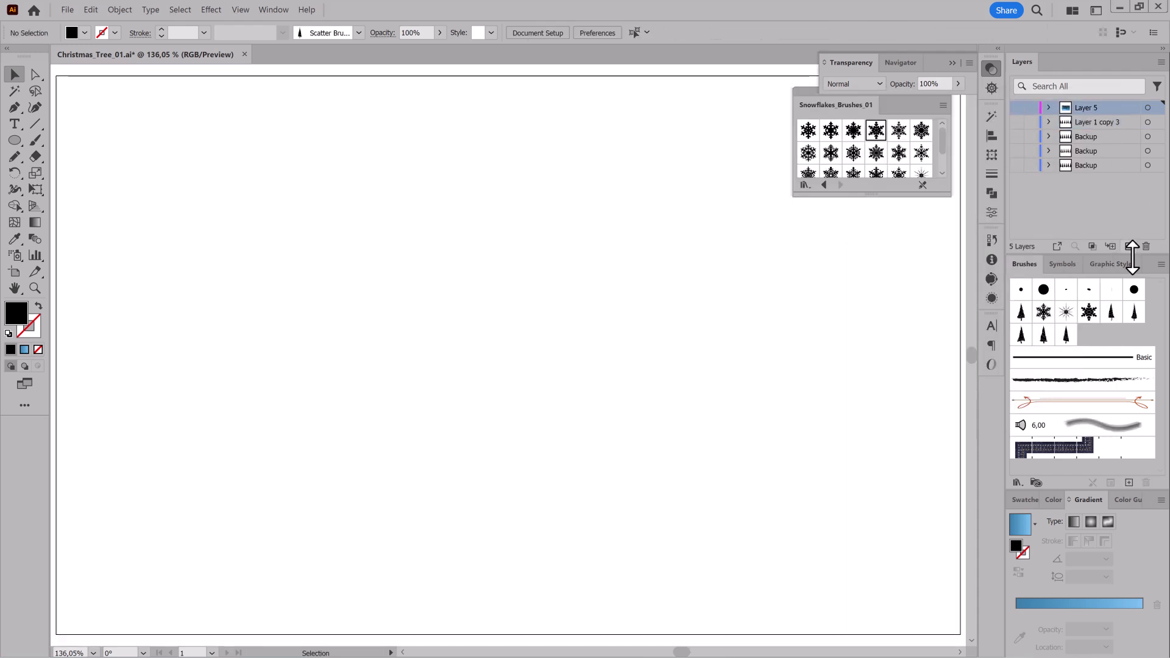
{"action": "key", "text": "ctrl+0"}
{"action": "left_click", "coordinate": [21, 141]}
{"action": "left_click", "coordinate": [73, 140]}
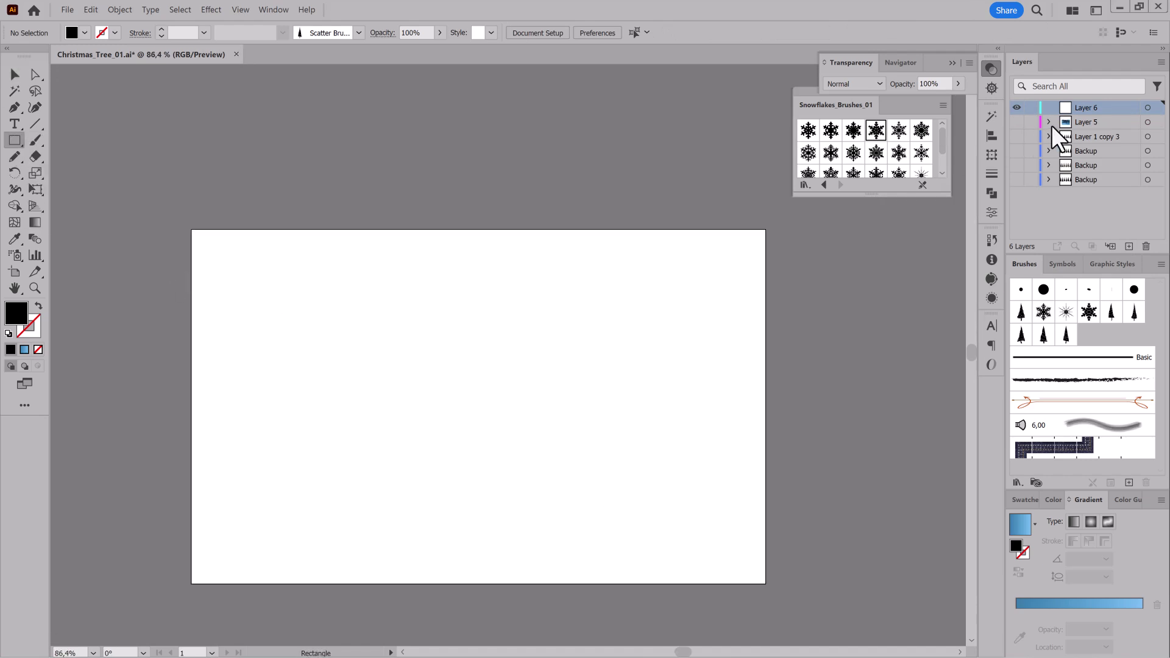
{"action": "left_click", "coordinate": [1048, 122]}
{"action": "left_click", "coordinate": [1124, 176]}
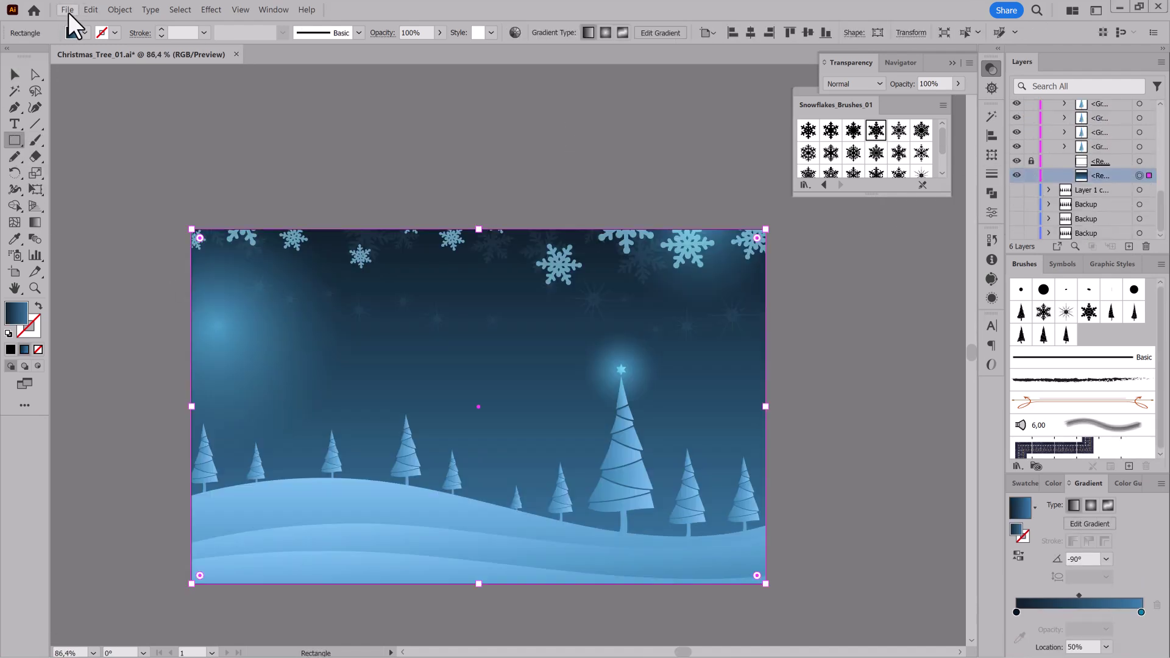
{"action": "left_click", "coordinate": [90, 9]}
{"action": "left_click", "coordinate": [96, 57]}
- Paste the sky rectangle in front on the new layer and lock the background rectangles
{"action": "left_click", "coordinate": [1088, 116]}
{"action": "key", "text": "ctrl+f"}
{"action": "left_click", "coordinate": [90, 9]}
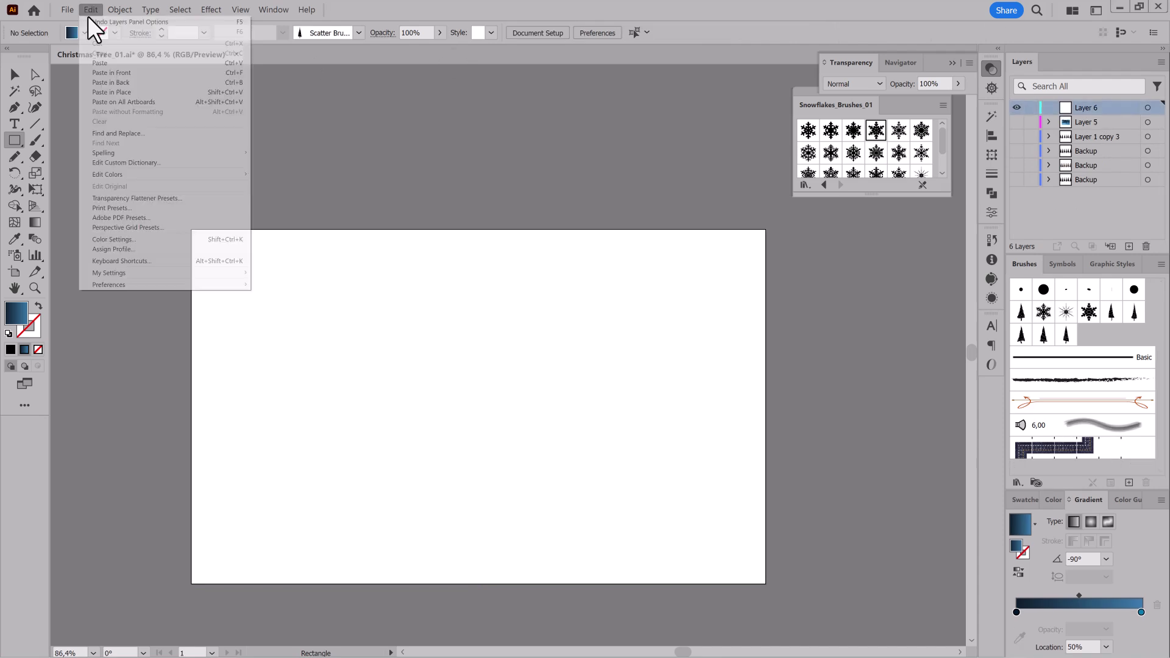
{"action": "left_click", "coordinate": [98, 79]}
{"action": "left_click_drag", "start_coordinate": [1042, 156], "coordinate": [1129, 246]}
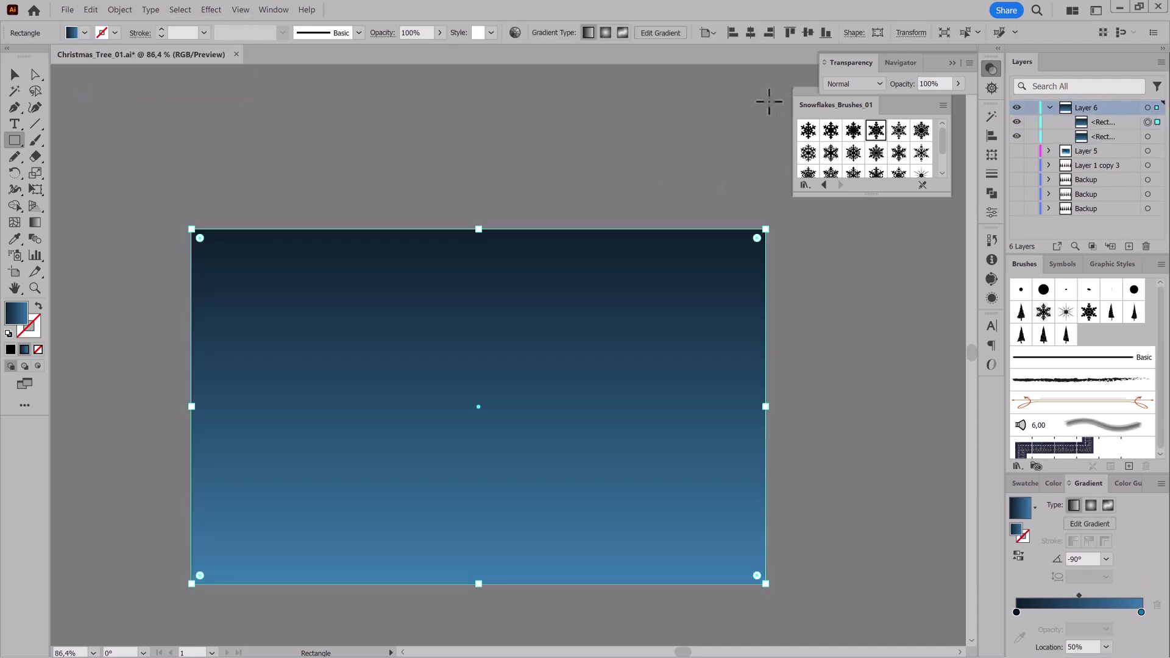
{"action": "left_click", "coordinate": [180, 10]}
{"action": "left_click", "coordinate": [221, 54]}
- Set up the Paintbrush with a light-blue stroke and the first tree scatter brush
{"action": "key", "text": "b"}
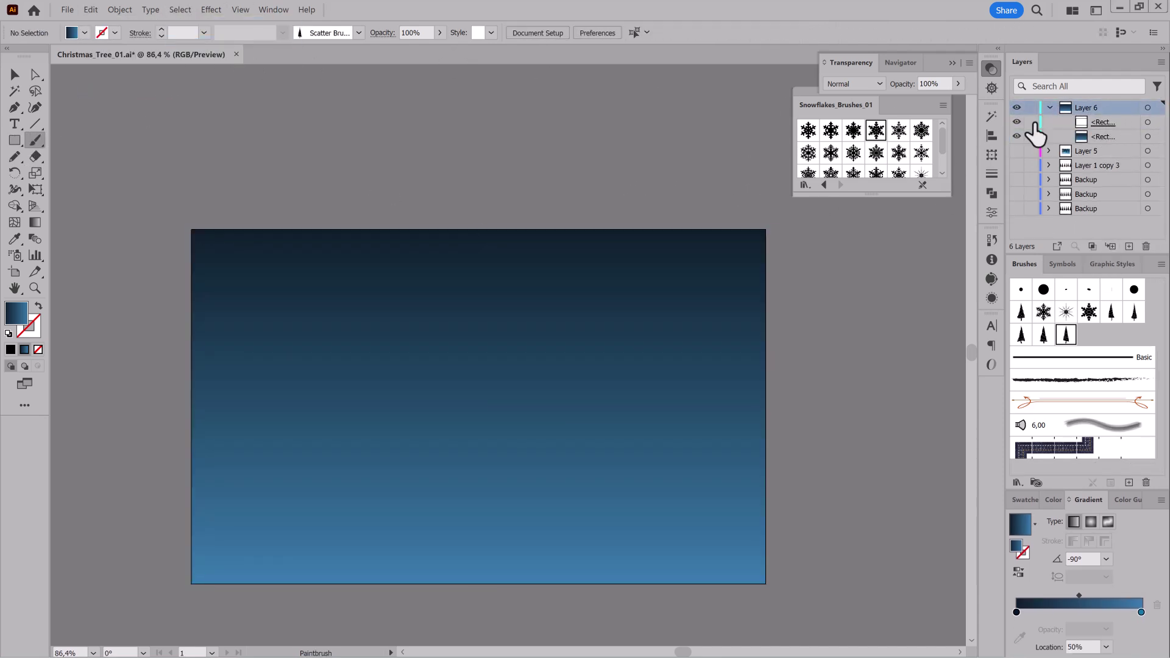
{"action": "key", "text": "x"}
{"action": "left_click", "coordinate": [1053, 500]}
{"action": "left_click", "coordinate": [1100, 617]}
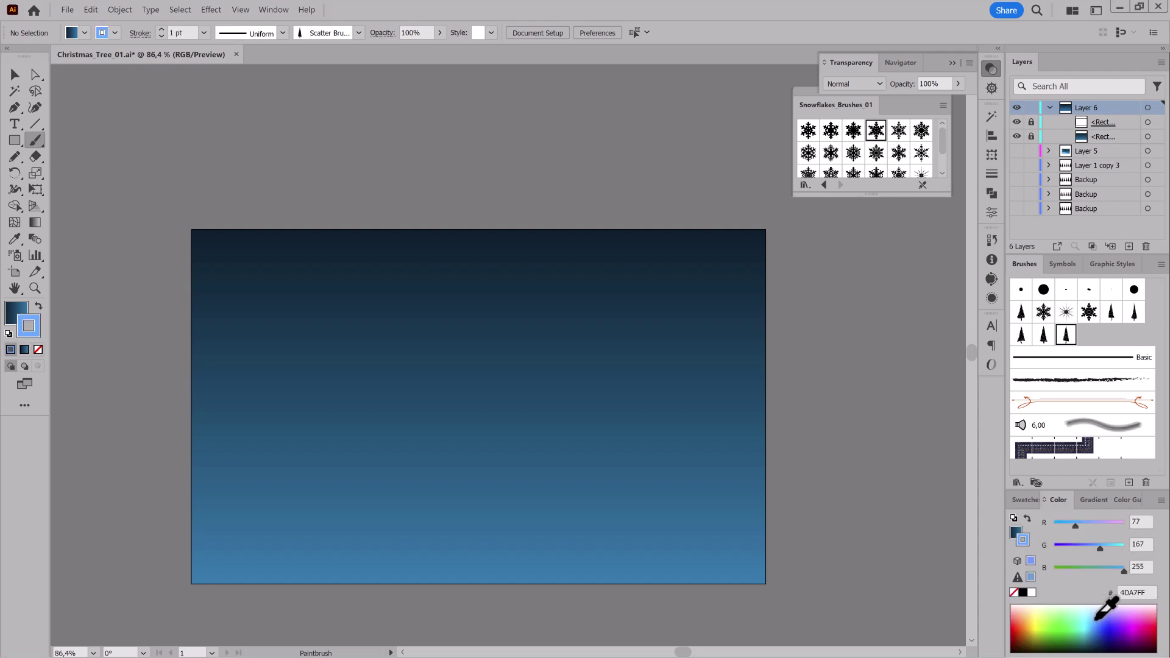
{"action": "left_click", "coordinate": [1020, 312]}
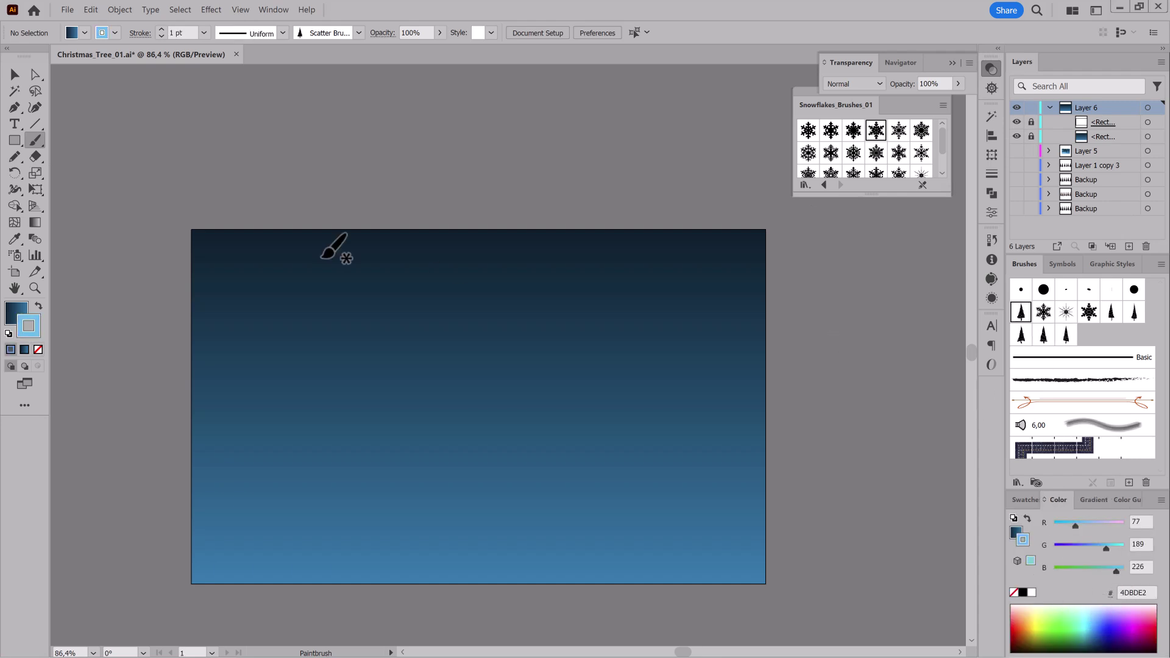
- Paint a thinner row of light-blue trees near the top of the sky
{"action": "left_click_drag", "start_coordinate": [582, 291], "coordinate": [819, 303]}
{"action": "left_click", "coordinate": [161, 37]}
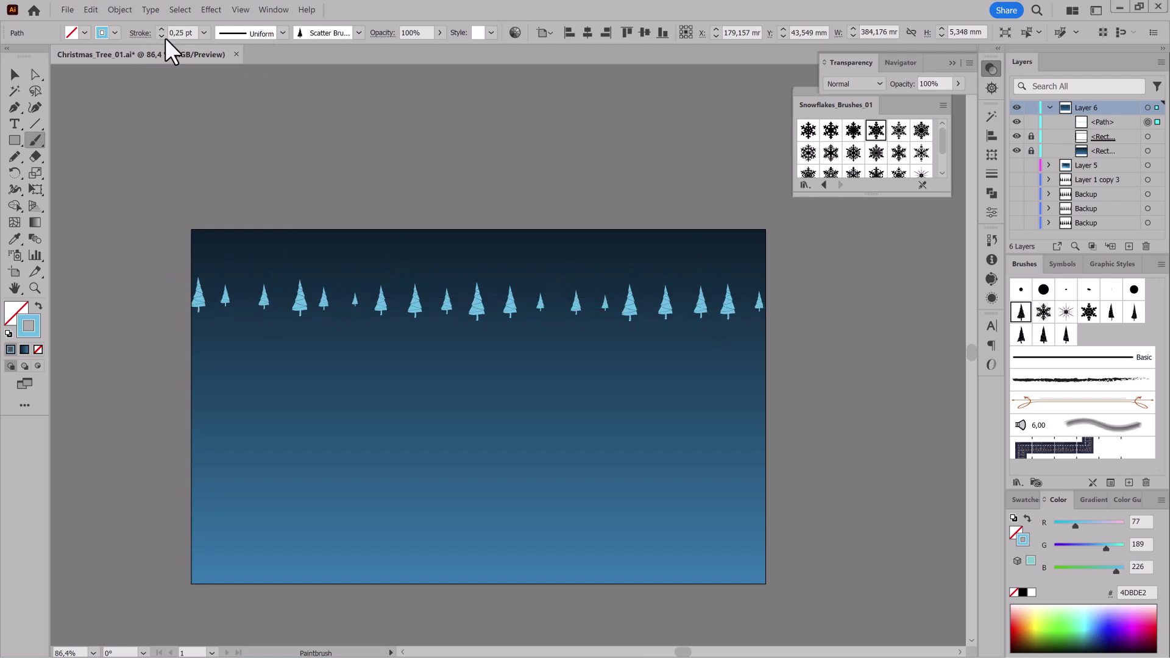
{"action": "left_click_drag", "start_coordinate": [438, 313], "coordinate": [437, 304]}
{"action": "left_click", "coordinate": [849, 535], "text": "ctrl"}
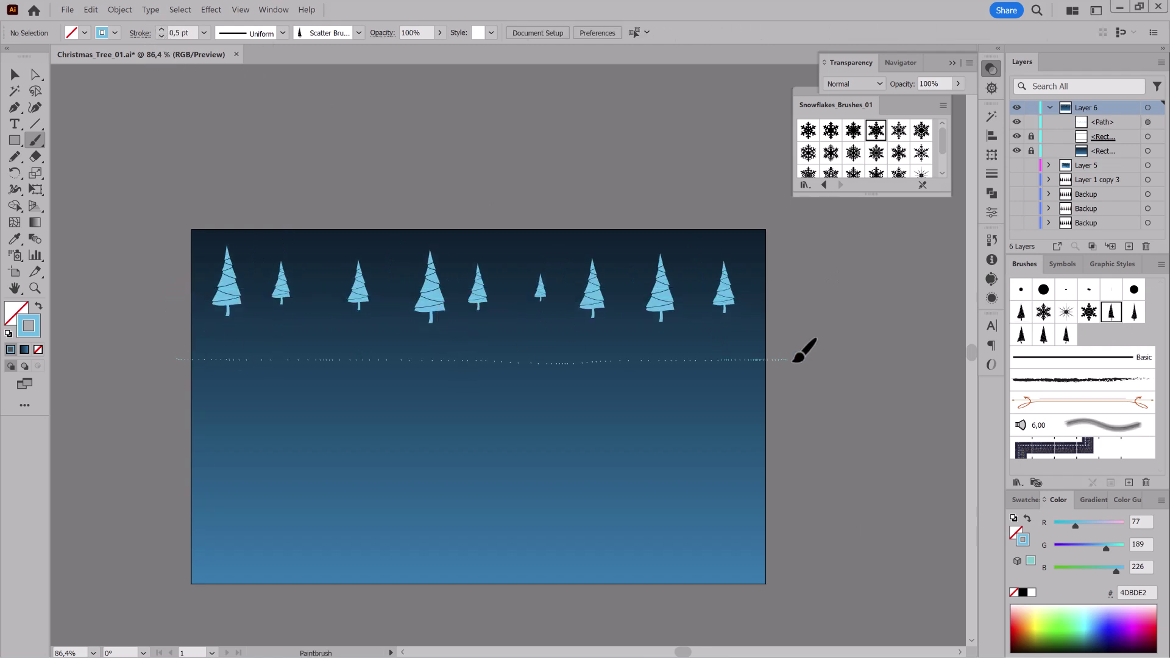
- Paint several more tree rows with different tree brushes and reposition them
{"action": "left_click_drag", "start_coordinate": [794, 359], "coordinate": [794, 359]}
{"action": "left_click", "coordinate": [1133, 312]}
{"action": "left_click_drag", "start_coordinate": [787, 415], "coordinate": [787, 416]}
{"action": "left_click_drag", "start_coordinate": [181, 470], "coordinate": [805, 482]}
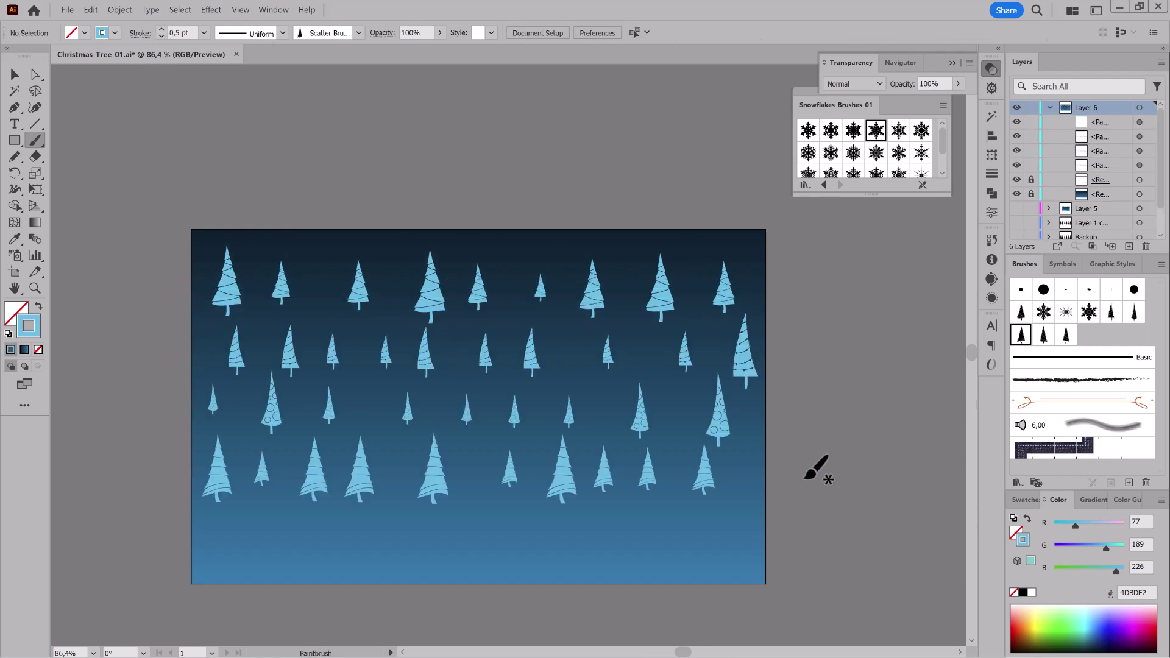
{"action": "left_click", "coordinate": [1043, 335]}
{"action": "left_click_drag", "start_coordinate": [236, 576], "coordinate": [854, 556]}
{"action": "left_click_drag", "start_coordinate": [685, 552], "coordinate": [609, 329]}
{"action": "left_click_drag", "start_coordinate": [594, 466], "coordinate": [580, 518]}
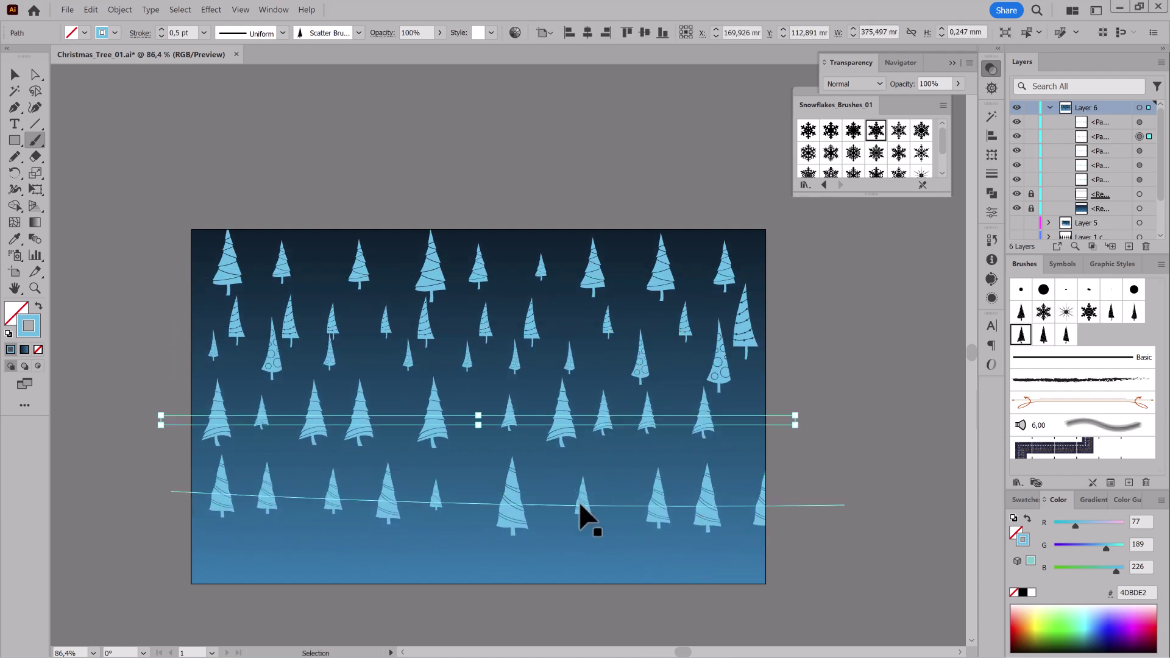
{"action": "left_click", "coordinate": [891, 575]}
- Paint a new row of light-blue trees along the bottom of the canvas
{"action": "key", "text": "b"}
{"action": "left_click_drag", "start_coordinate": [164, 532], "coordinate": [648, 570]}
{"action": "scroll", "coordinate": [617, 555], "scroll_direction": "up", "scroll_amount": 3}
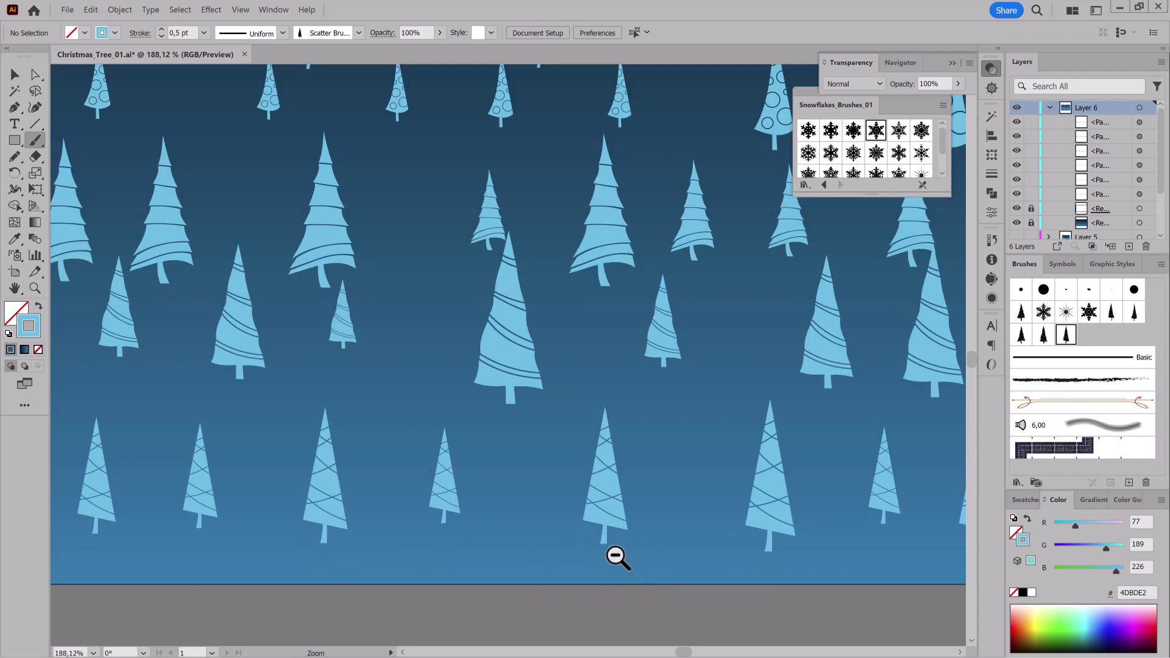
{"action": "scroll", "coordinate": [617, 554], "scroll_direction": "down", "scroll_amount": 3}
- Delete all scatter-brush trees, paint four tree strokes, and expand them into shapes
{"action": "key", "text": "ctrl+a"}
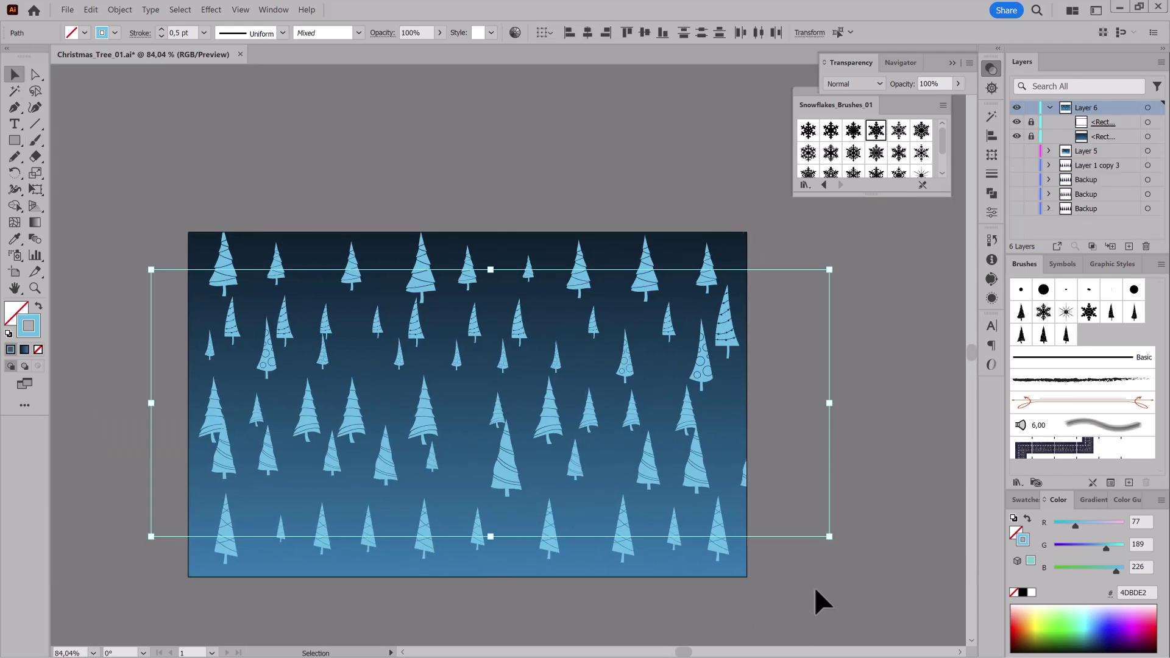
{"action": "key", "text": "Delete"}
{"action": "mouse_move", "coordinate": [314, 448]}
{"action": "left_mouse_down"}
{"action": "mouse_move", "coordinate": [640, 472]}
{"action": "mouse_move", "coordinate": [628, 423]}
{"action": "left_mouse_up"}
{"action": "left_click", "coordinate": [120, 9]}
{"action": "left_click", "coordinate": [145, 133]}
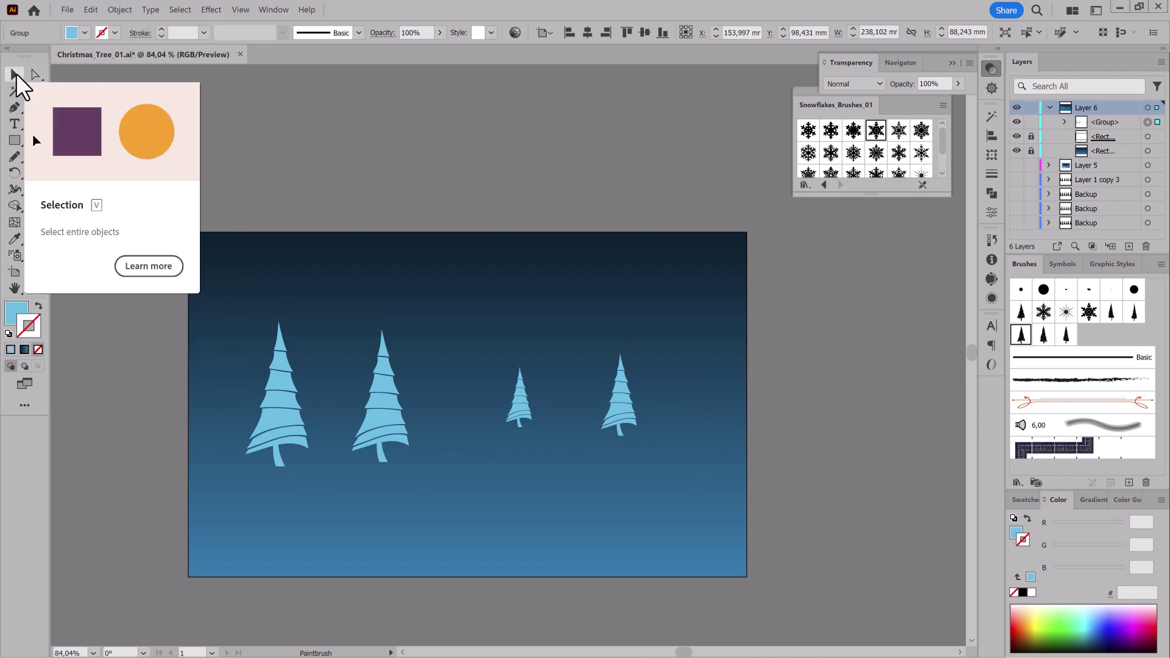
- Fill the expanded trees with the background's dark gradient using the Eyedropper
{"action": "left_click", "coordinate": [14, 74]}
{"action": "key", "text": "i"}
{"action": "left_click", "coordinate": [397, 284]}
{"action": "scroll", "coordinate": [314, 557], "scroll_direction": "up", "scroll_amount": 3}
{"action": "left_click_drag", "start_coordinate": [315, 557], "coordinate": [425, 457]}
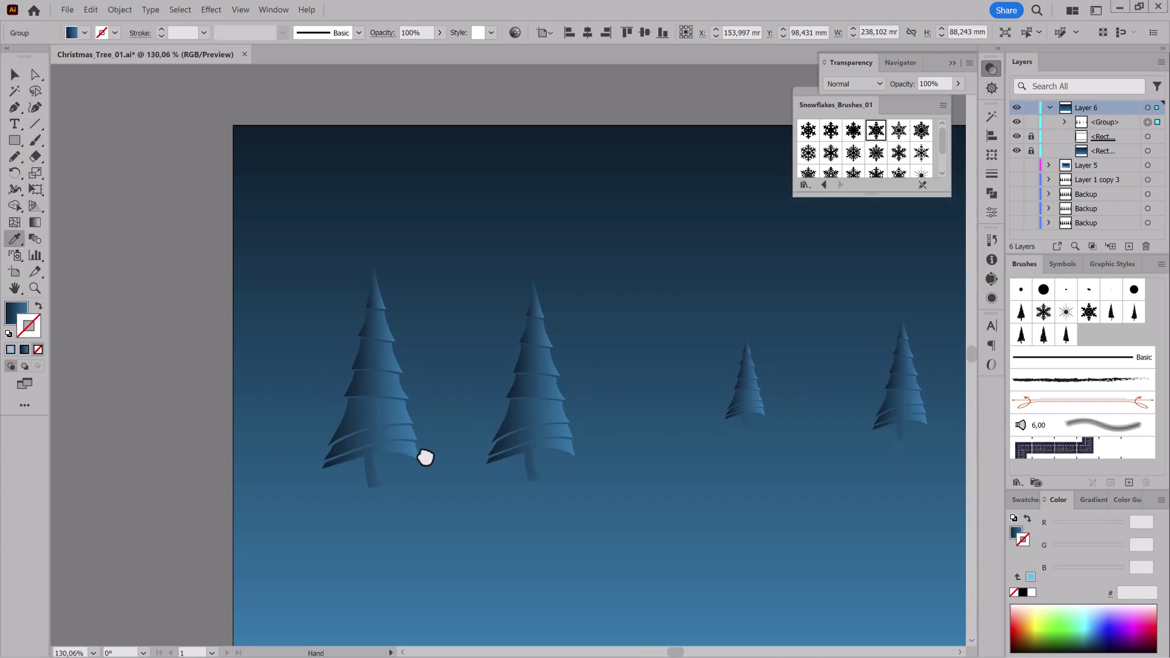
- Recolor the trees lighter, raising brightness and lowering saturation
{"action": "left_click", "coordinate": [516, 32]}
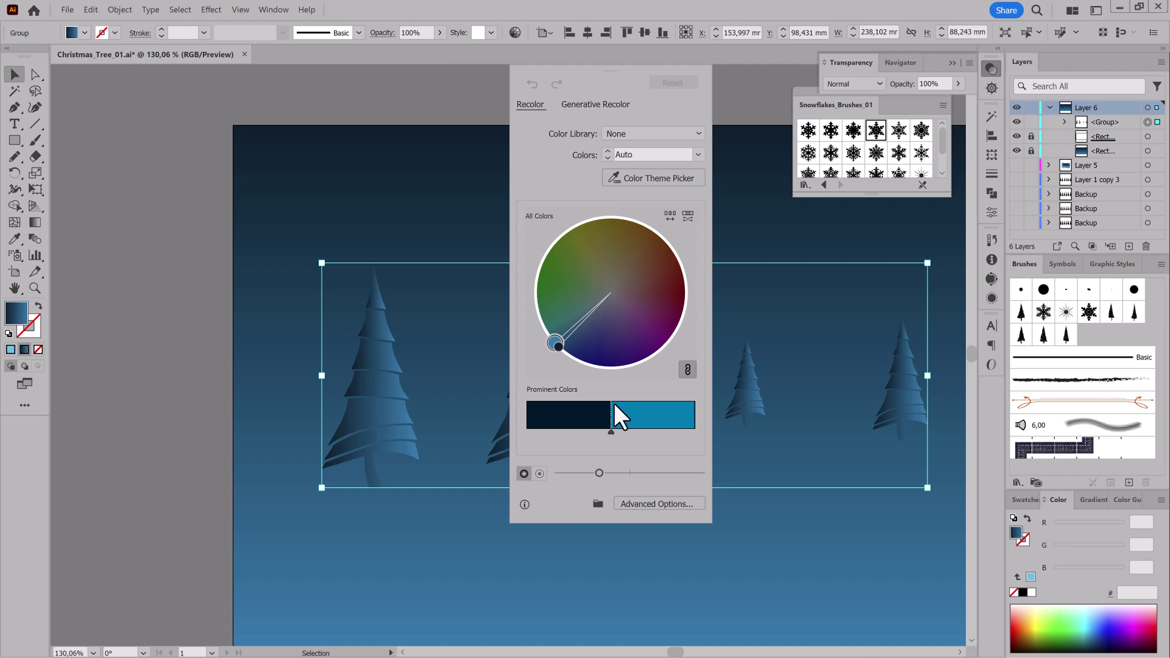
{"action": "left_click_drag", "start_coordinate": [599, 473], "coordinate": [649, 473]}
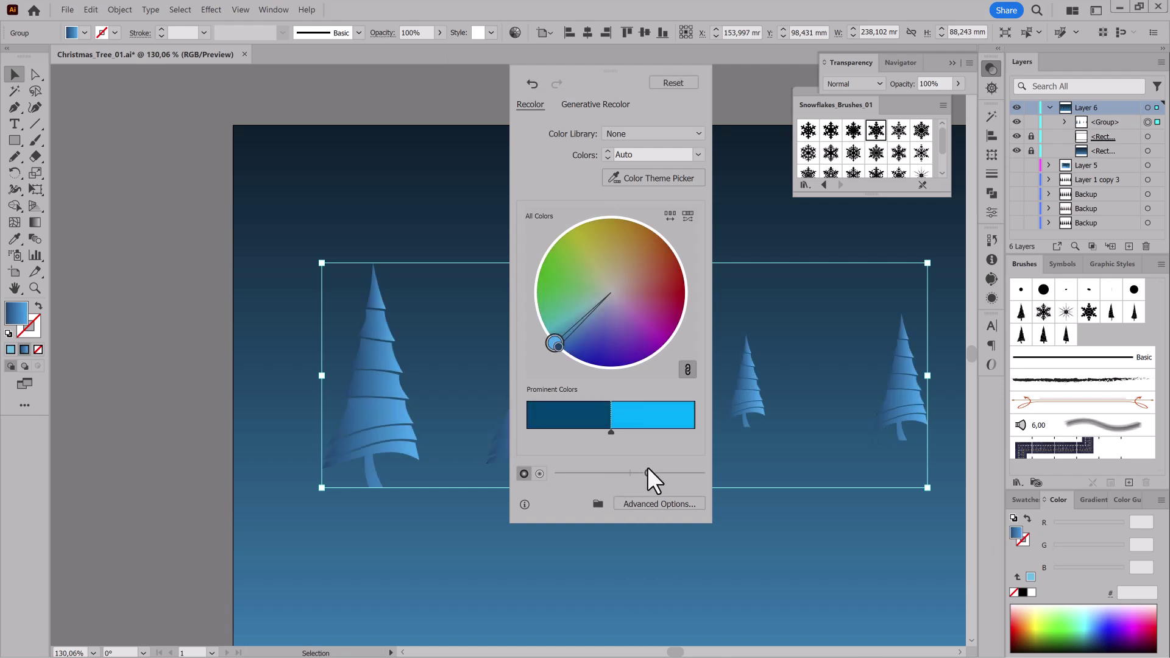
{"action": "left_click_drag", "start_coordinate": [664, 473], "coordinate": [630, 473]}
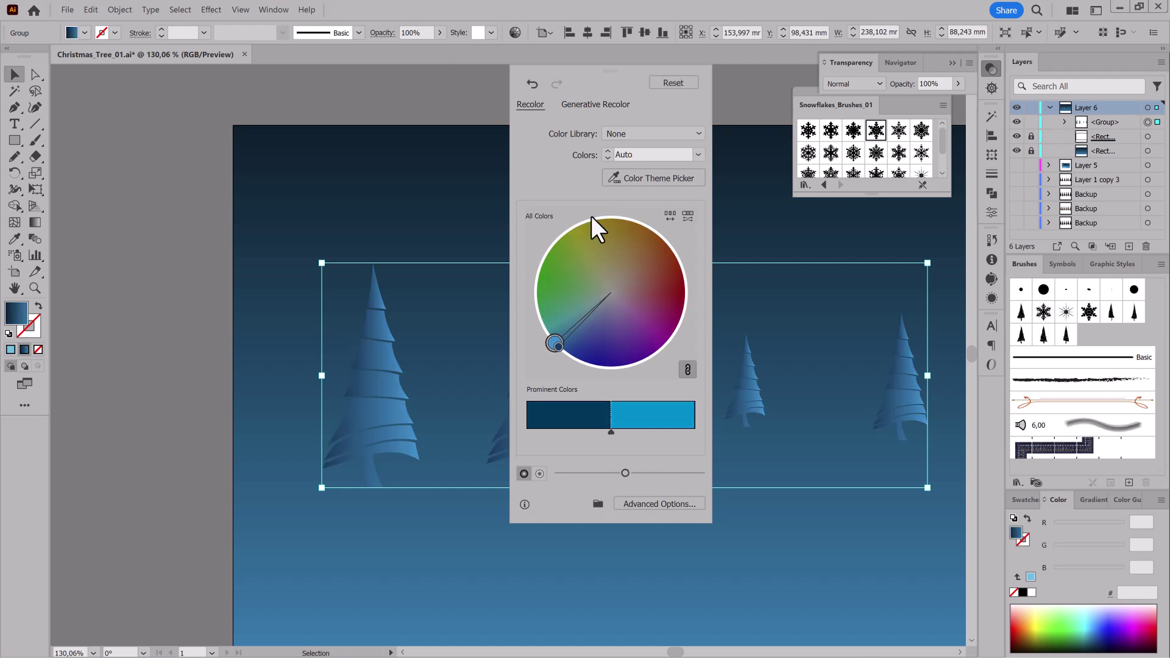
{"action": "left_click", "coordinate": [641, 505]}
{"action": "left_click", "coordinate": [843, 121]}
{"action": "mouse_move", "coordinate": [865, 397]}
{"action": "left_mouse_down"}
{"action": "mouse_move", "coordinate": [935, 402]}
{"action": "mouse_move", "coordinate": [843, 379]}
{"action": "left_mouse_up"}
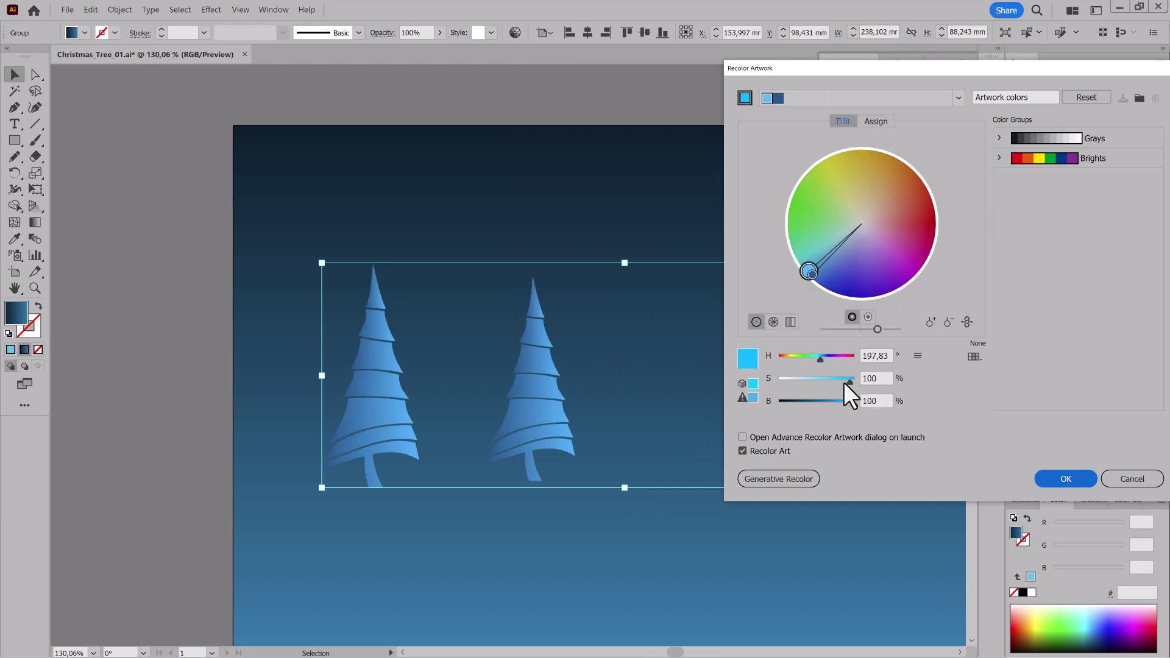
{"action": "left_click", "coordinate": [875, 122]}
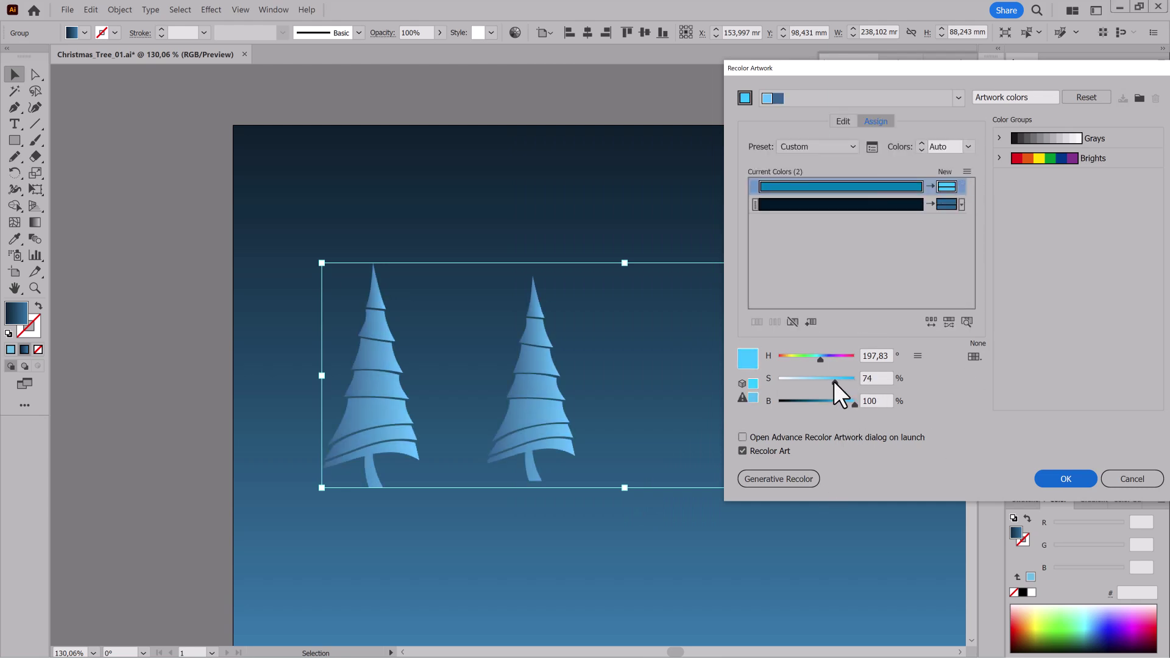
{"action": "key", "text": "Return"}
{"action": "left_click", "coordinate": [132, 181]}
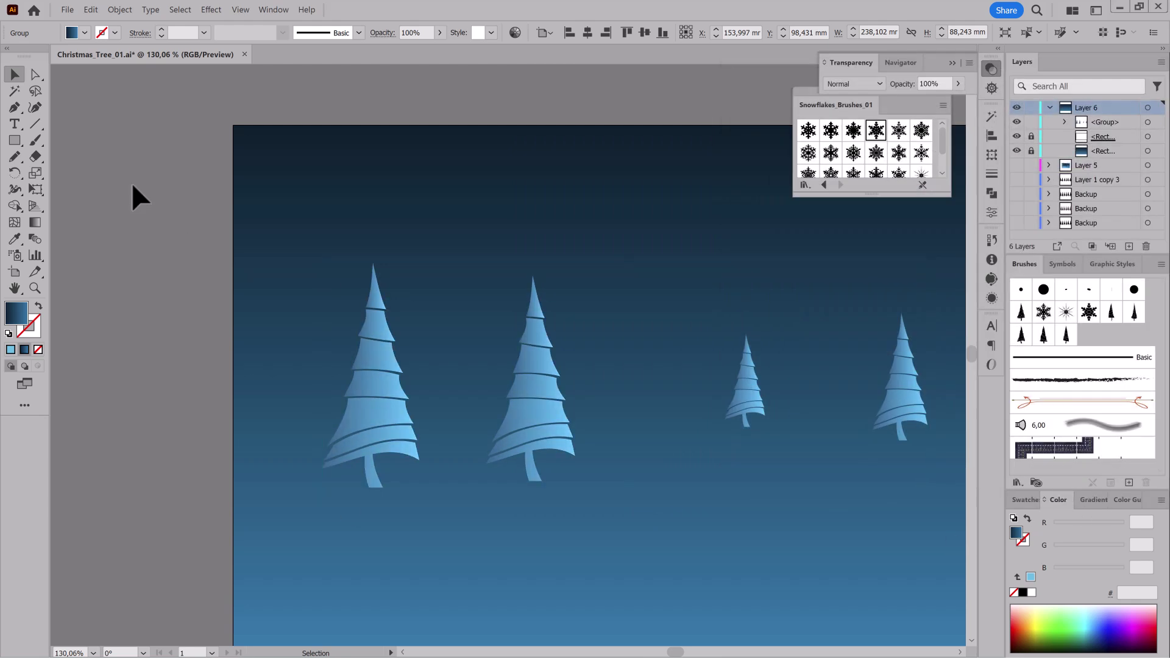
- Ungroup the four trees and select the left tree's tiers with Direct Selection
{"action": "key", "text": "ctrl+a"}
{"action": "left_click", "coordinate": [119, 9]}
{"action": "left_click", "coordinate": [140, 72]}
{"action": "left_click", "coordinate": [36, 74]}
{"action": "left_click", "coordinate": [183, 183]}
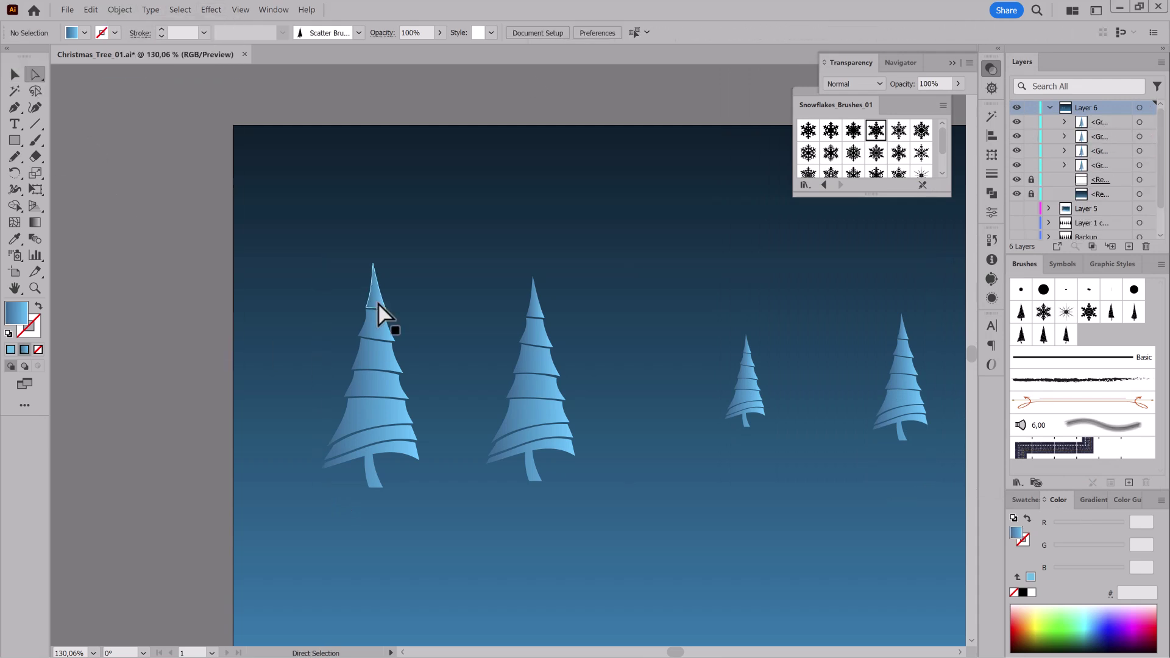
{"action": "left_click", "coordinate": [377, 312]}
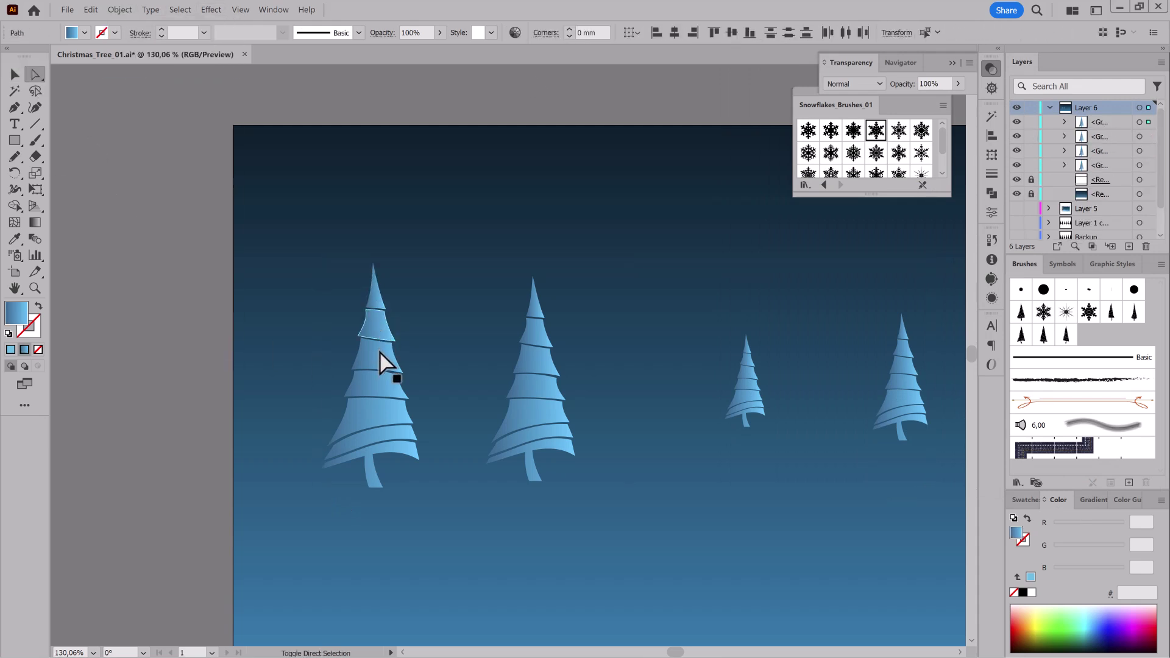
- Lower the left tree's opacity, making its upper tiers much more transparent
{"action": "left_click", "coordinate": [440, 32]}
{"action": "left_click_drag", "start_coordinate": [426, 48], "coordinate": [418, 53]}
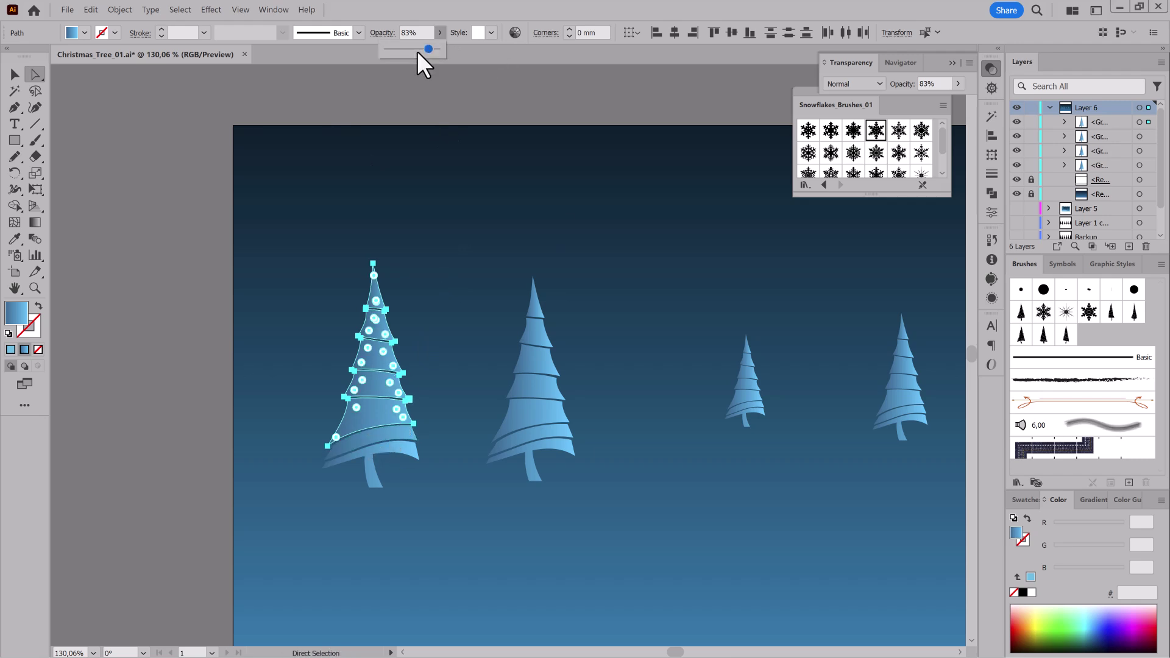
{"action": "left_click", "coordinate": [440, 33]}
{"action": "left_click_drag", "start_coordinate": [429, 48], "coordinate": [396, 50]}
{"action": "left_click", "coordinate": [380, 333]}
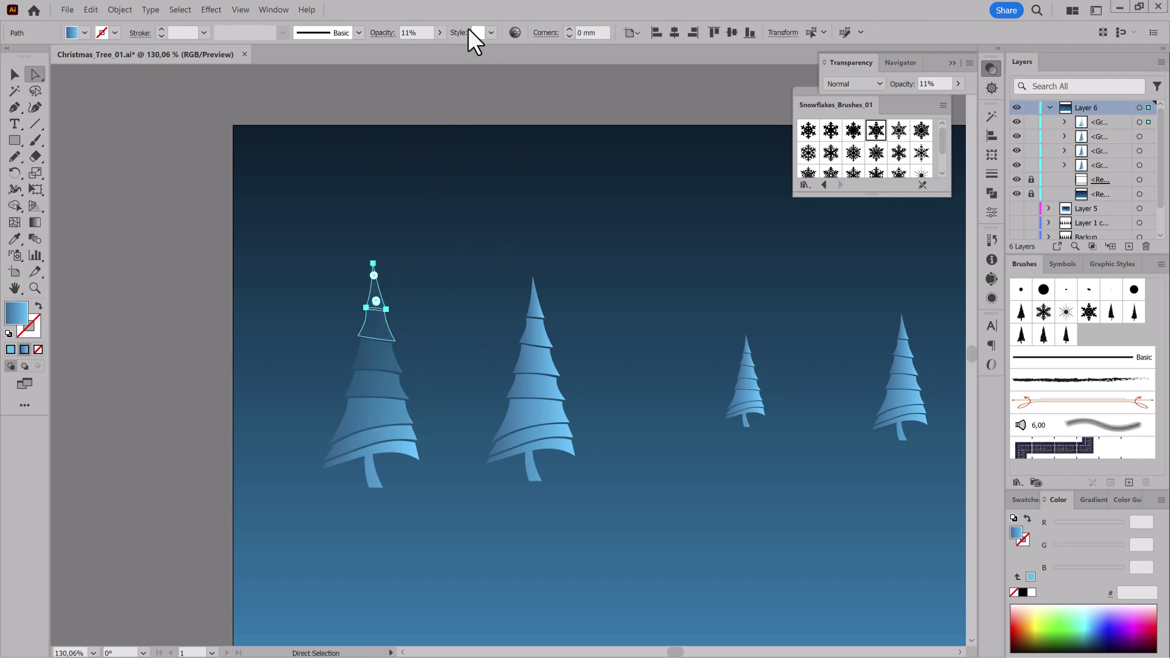
{"action": "left_click", "coordinate": [135, 285]}
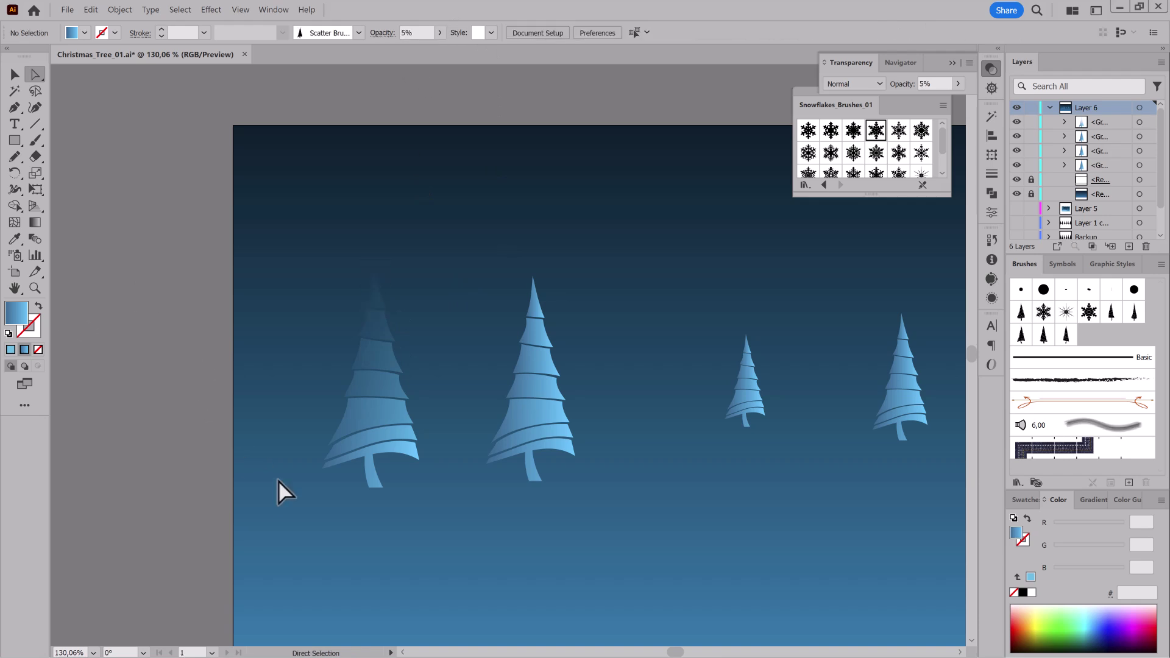
- Fill the middle tree's lowest tiers dark navy and darker blue from Swatches
{"action": "left_click", "coordinate": [556, 448]}
{"action": "left_click", "coordinate": [1026, 500]}
{"action": "left_click", "coordinate": [1119, 552]}
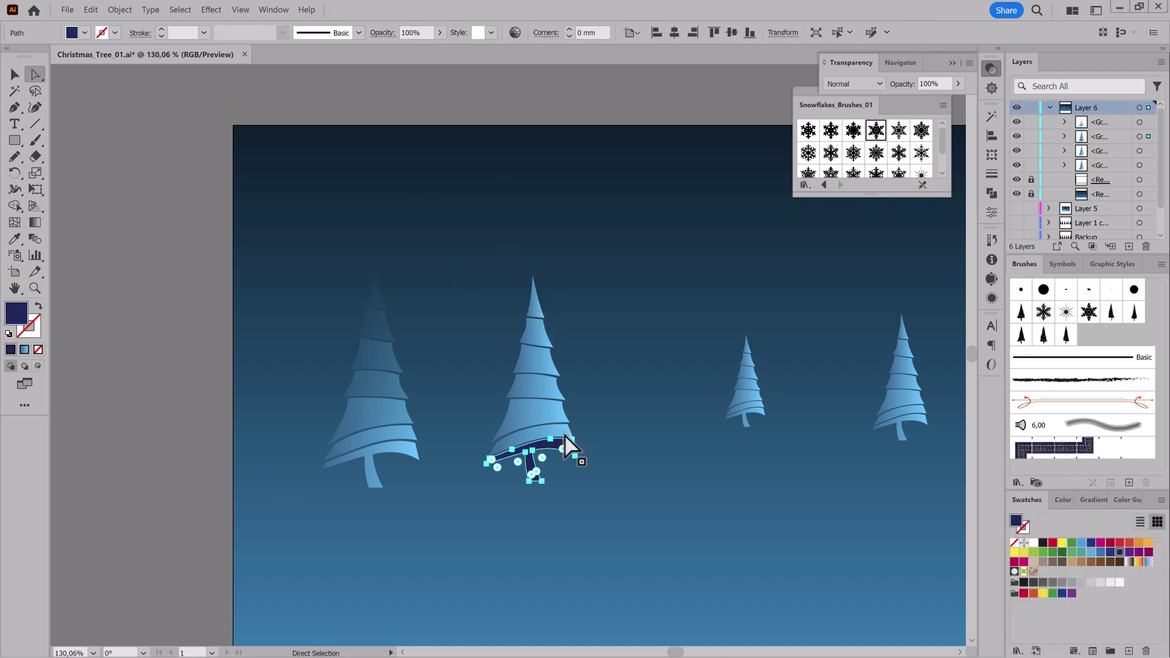
{"action": "left_click", "coordinate": [567, 448]}
{"action": "left_click", "coordinate": [1108, 553]}
{"action": "left_click", "coordinate": [517, 418]}
{"action": "left_click", "coordinate": [535, 387]}
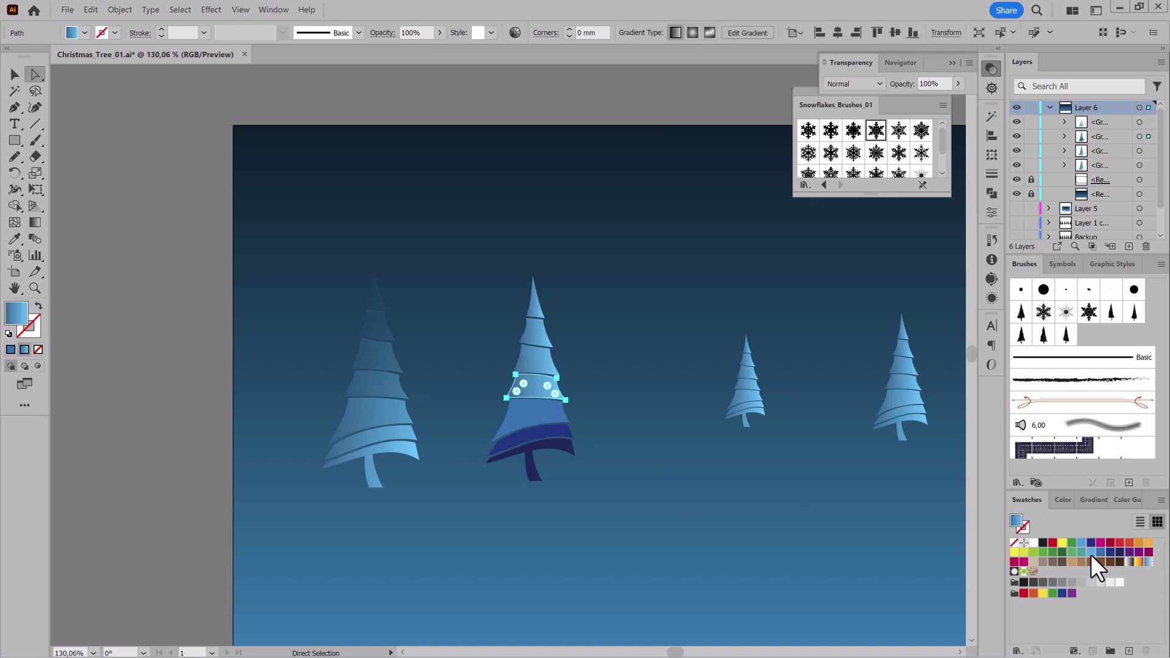
{"action": "left_click", "coordinate": [547, 369]}
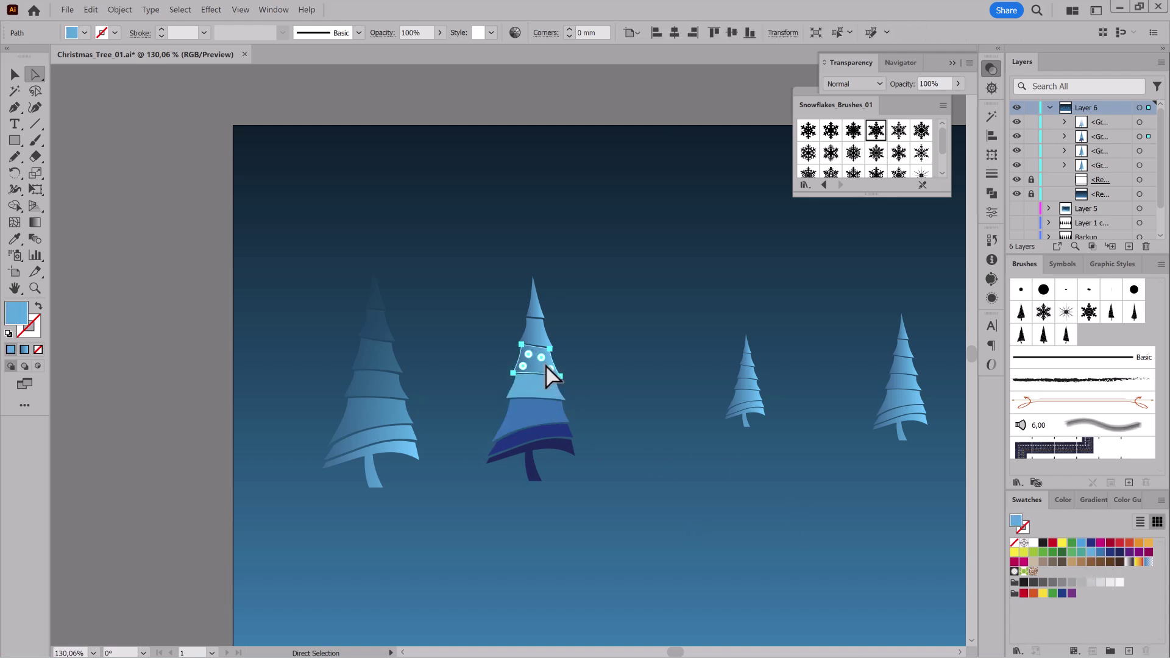
{"action": "left_click", "coordinate": [1062, 499]}
{"action": "left_click", "coordinate": [1023, 499]}
- Fill the whole middle tree white, then colour its bottom tiers navy and medium blue
{"action": "left_click_drag", "start_coordinate": [477, 249], "coordinate": [585, 488]}
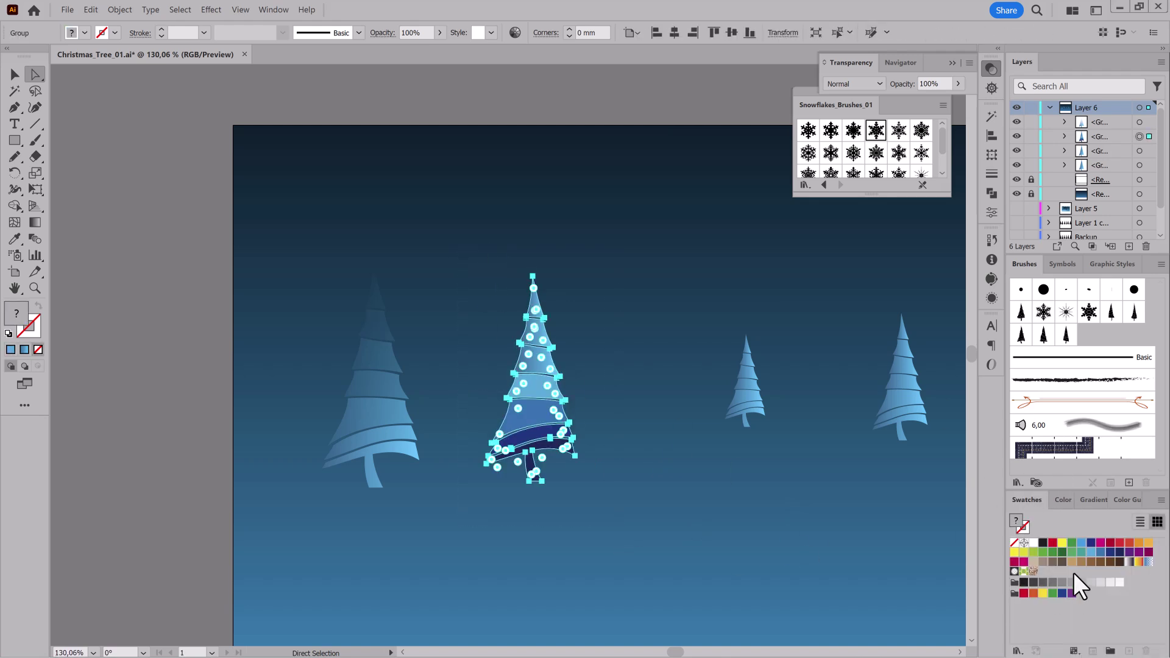
{"action": "left_click", "coordinate": [1033, 542]}
{"action": "left_click", "coordinate": [567, 451]}
{"action": "left_click", "coordinate": [1034, 542]}
{"action": "left_click", "coordinate": [1117, 550]}
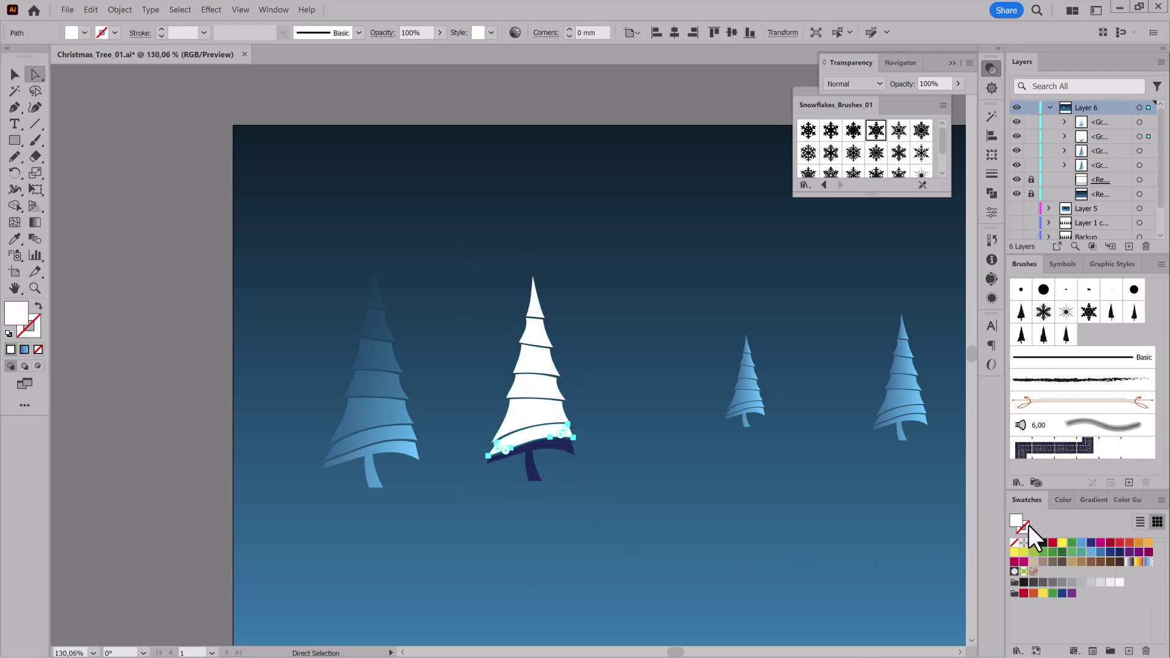
{"action": "left_click", "coordinate": [556, 422]}
{"action": "left_click", "coordinate": [1099, 551]}
- Colour the middle tree's upper tiers light blue, teal, and light blue at the top
{"action": "left_click", "coordinate": [535, 387]}
{"action": "left_click", "coordinate": [1090, 552]}
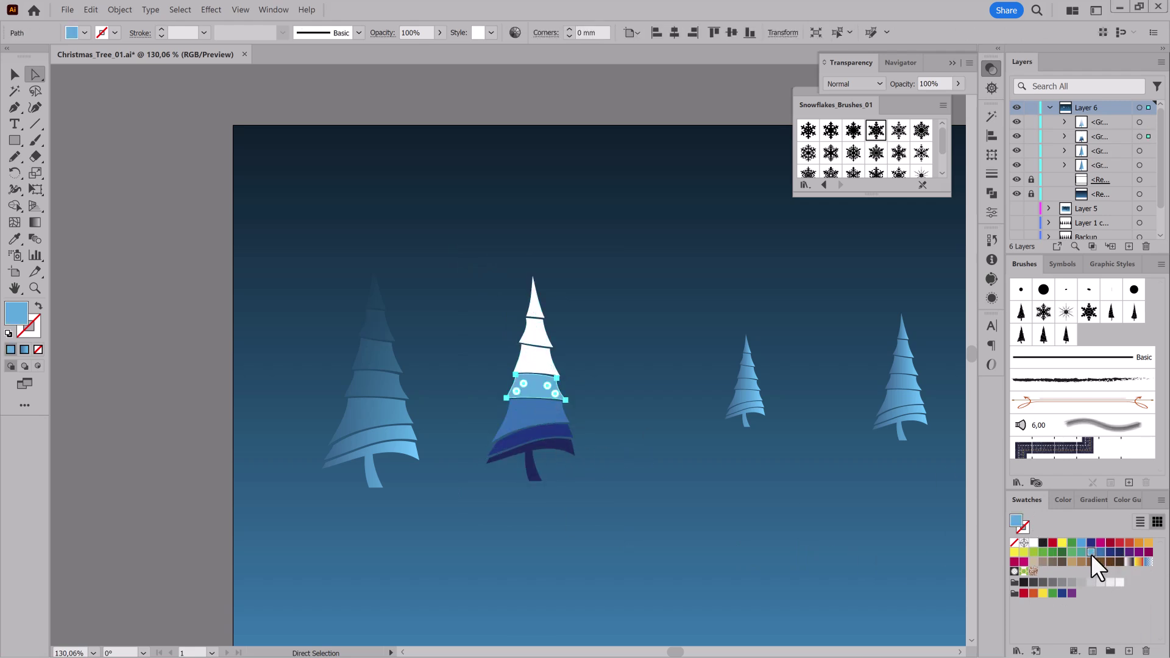
{"action": "left_click", "coordinate": [536, 359]}
{"action": "left_click", "coordinate": [1081, 552]}
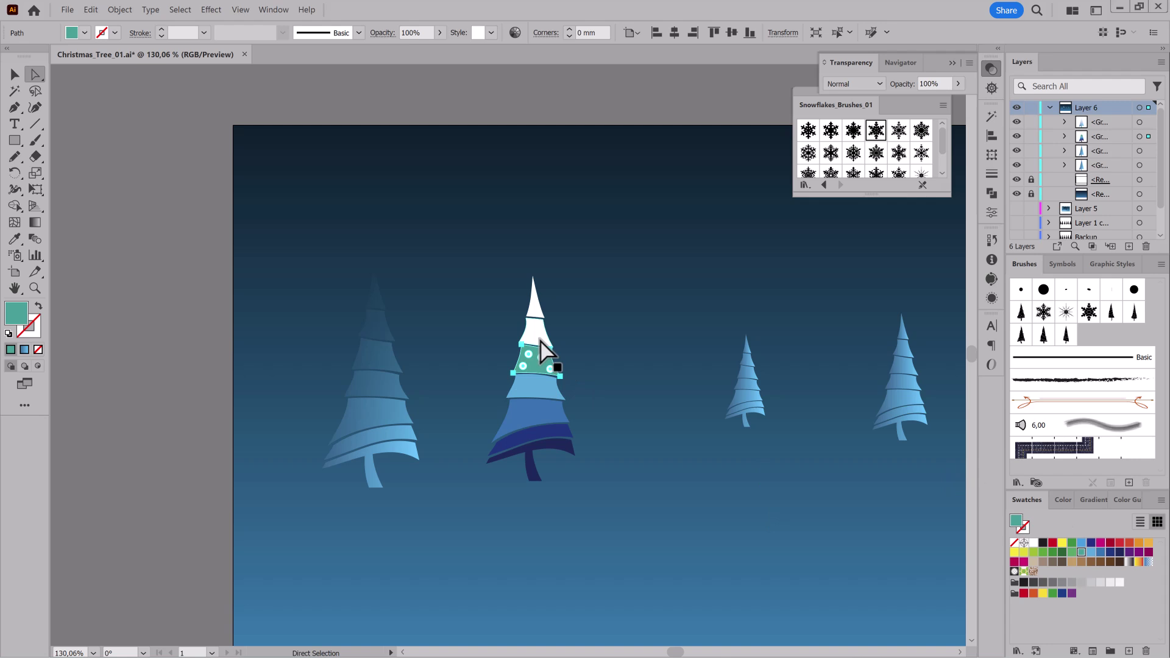
{"action": "left_click", "coordinate": [534, 308]}
{"action": "left_click", "coordinate": [1091, 552]}
- Lighten the top tier in the Color panel until it is almost white
{"action": "left_click", "coordinate": [1058, 500]}
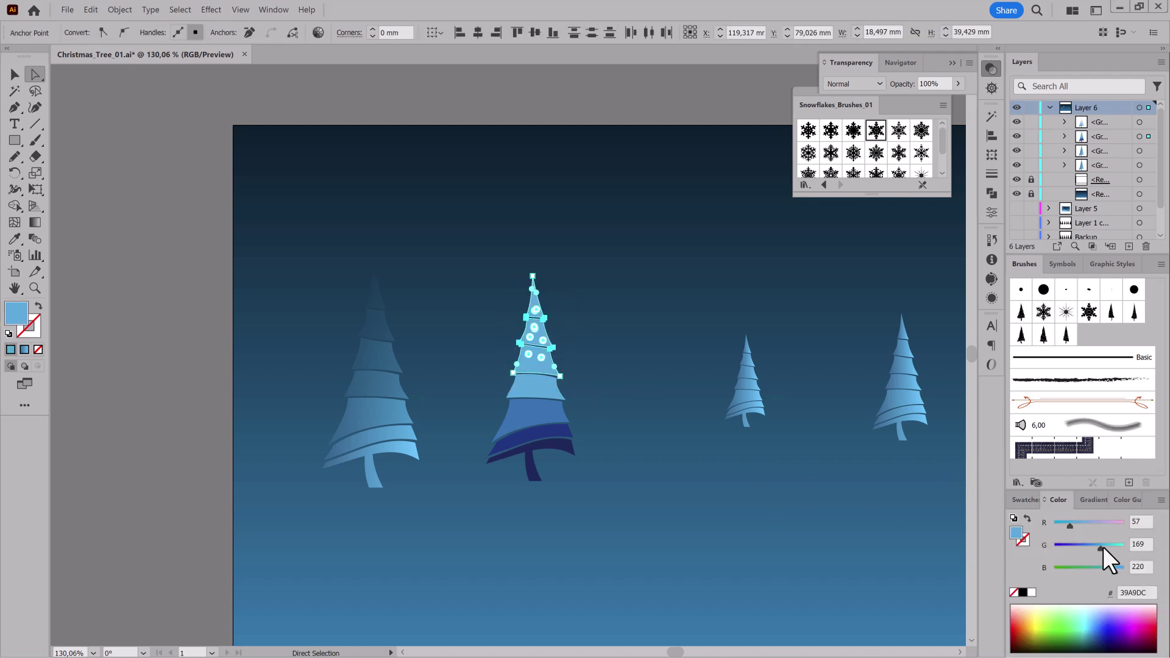
{"action": "left_click_drag", "start_coordinate": [500, 262], "coordinate": [546, 354]}
{"action": "left_click_drag", "start_coordinate": [1103, 546], "coordinate": [1122, 547]}
{"action": "left_click", "coordinate": [703, 529]}
- Select and delete the four gradient trees
{"action": "scroll", "coordinate": [713, 544], "scroll_direction": "up", "scroll_amount": 1}
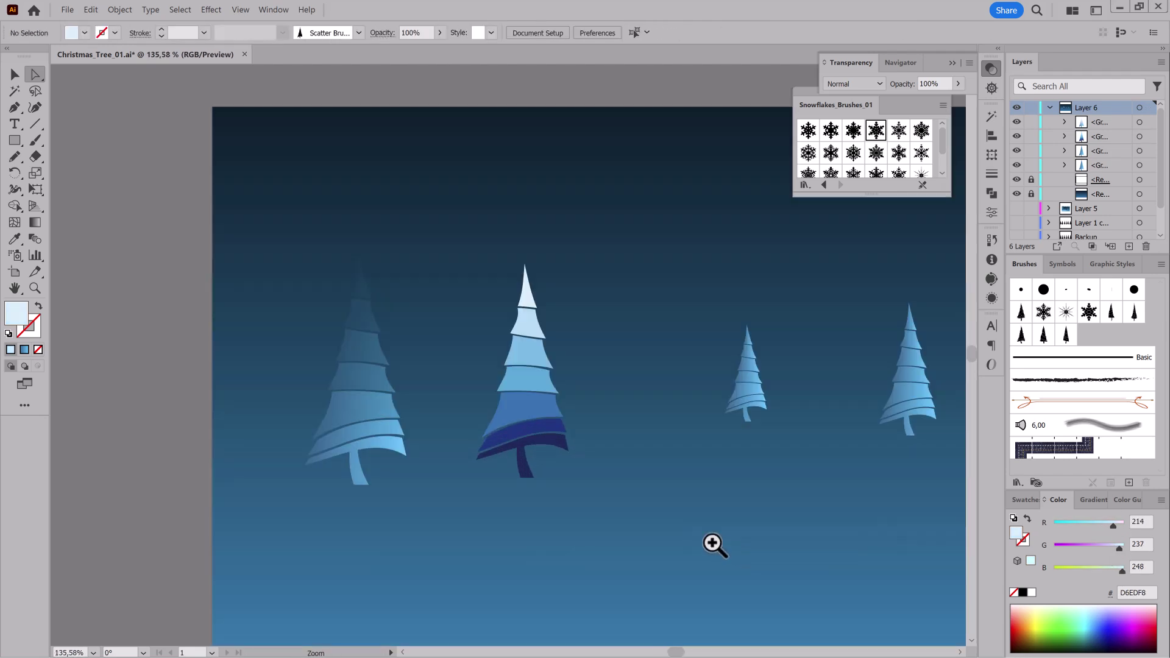
{"action": "scroll", "coordinate": [713, 544], "scroll_direction": "right", "scroll_amount": 2}
{"action": "left_click_drag", "start_coordinate": [97, 204], "coordinate": [919, 508]}
{"action": "key", "text": "Delete"}
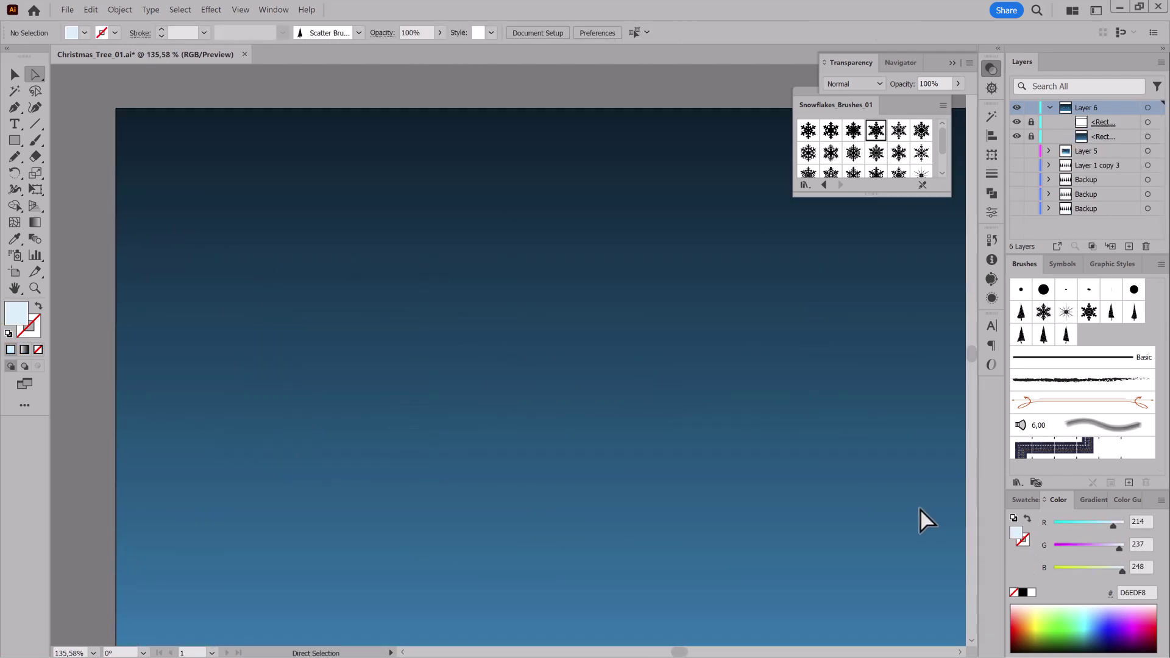
- Move Layer 1 copy 3 to the top, show it, and fill its tree drawings white
{"action": "left_click_drag", "start_coordinate": [1090, 166], "coordinate": [1091, 101]}
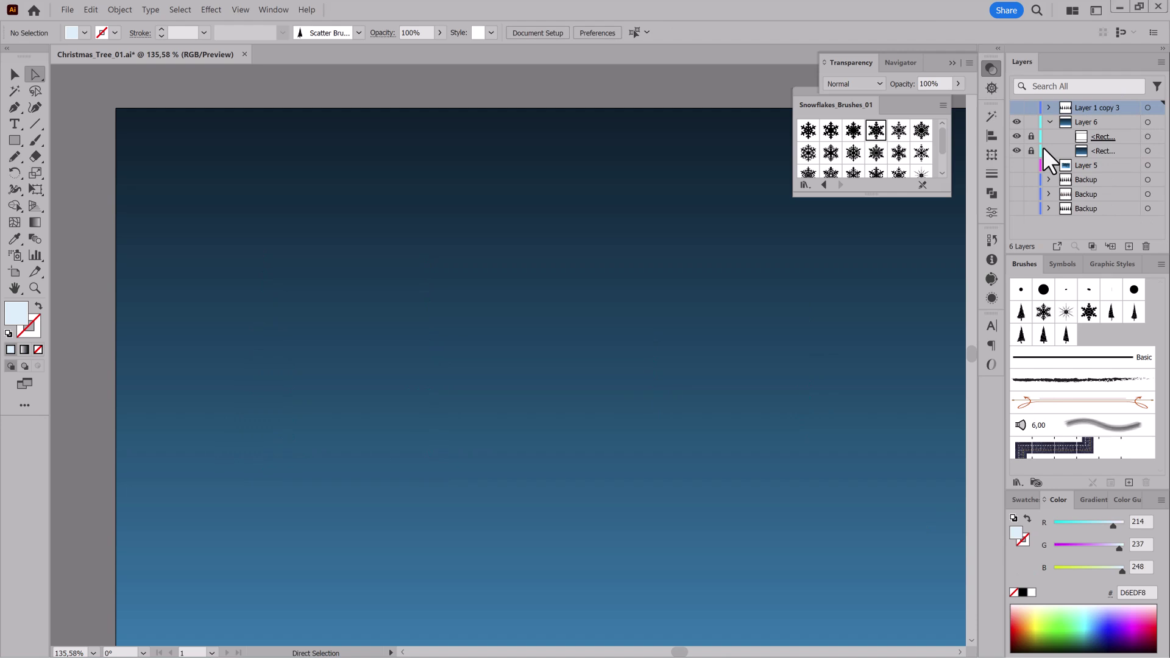
{"action": "left_click", "coordinate": [1016, 108]}
{"action": "scroll", "coordinate": [744, 456], "scroll_direction": "down", "scroll_amount": 5}
{"action": "left_click_drag", "start_coordinate": [743, 456], "coordinate": [640, 425]}
{"action": "left_click", "coordinate": [1160, 107]}
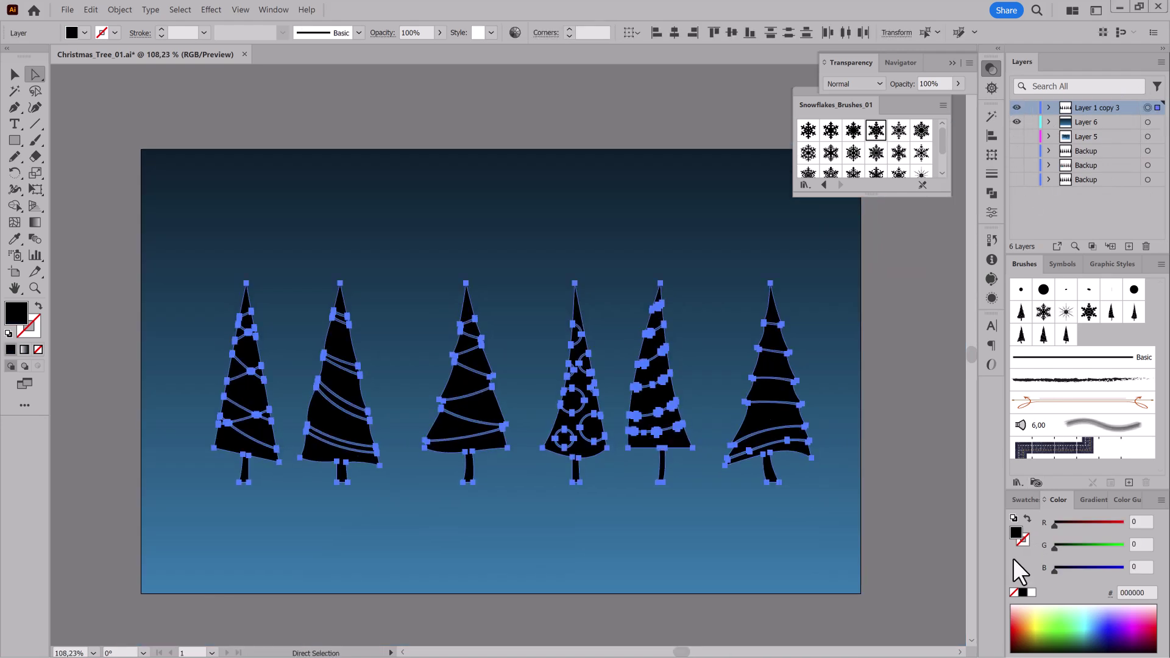
{"action": "left_click", "coordinate": [1032, 592]}
{"action": "left_click", "coordinate": [917, 542]}
{"action": "key", "text": "ctrl+0"}
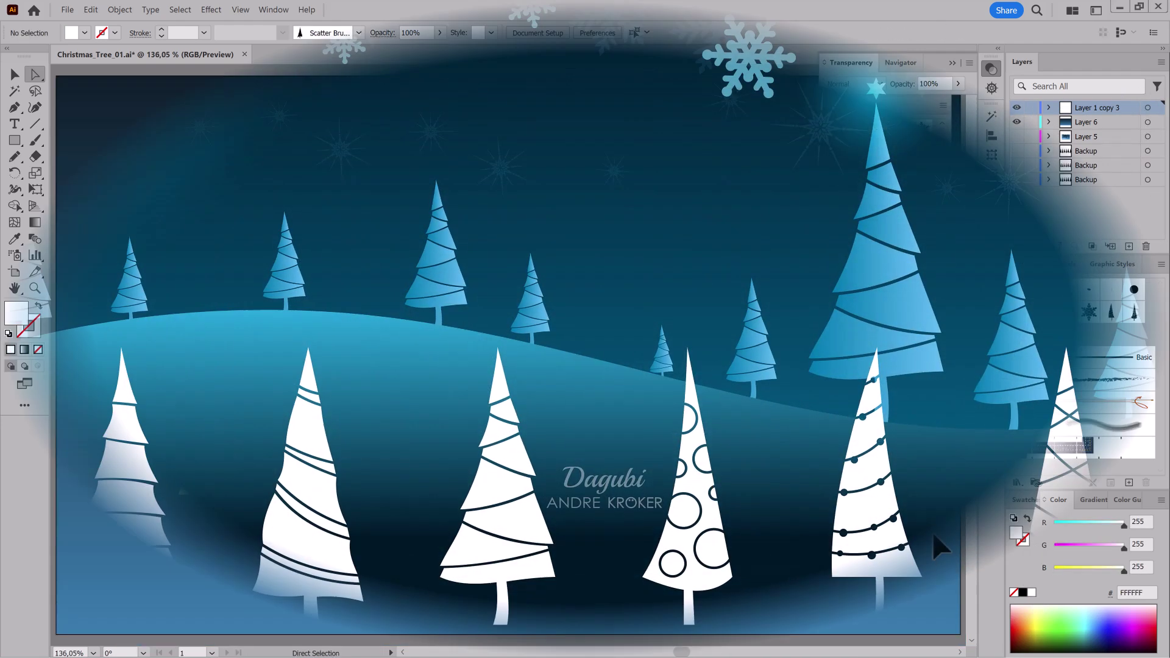